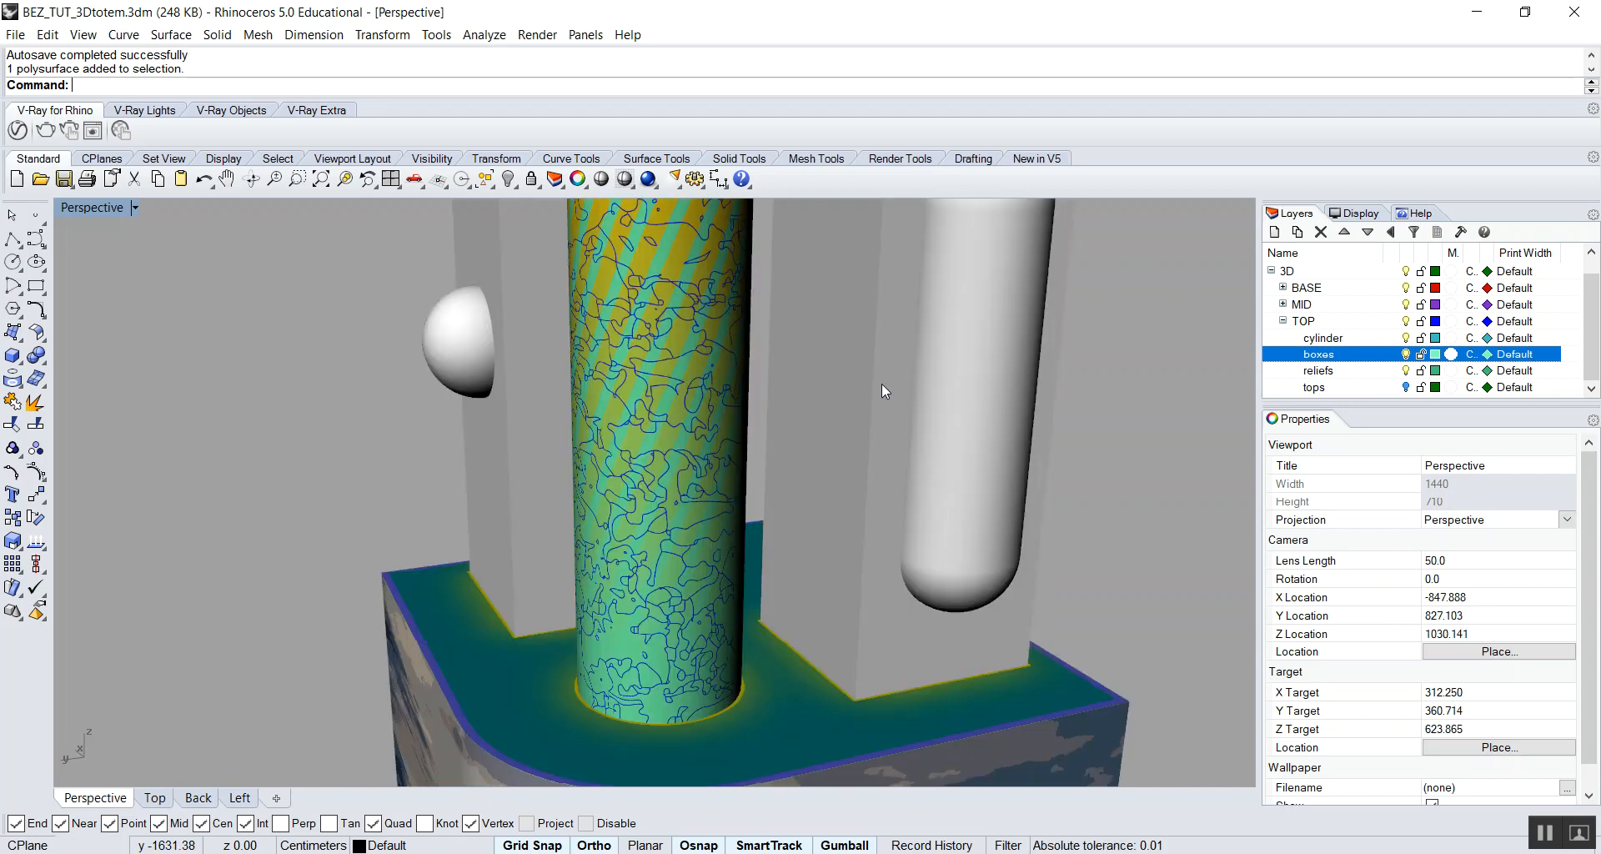
{"action": "scroll", "coordinate": [766, 278], "scroll_direction": "up", "scroll_amount": 4}
{"action": "left_click", "coordinate": [766, 279]}
{"action": "left_click", "coordinate": [476, 277], "text": "shift"}
{"action": "right_click_drag", "start_coordinate": [476, 277], "coordinate": [561, 391]}
{"action": "scroll", "coordinate": [561, 390], "scroll_direction": "down", "scroll_amount": 6}
{"action": "left_click", "coordinate": [832, 367]}
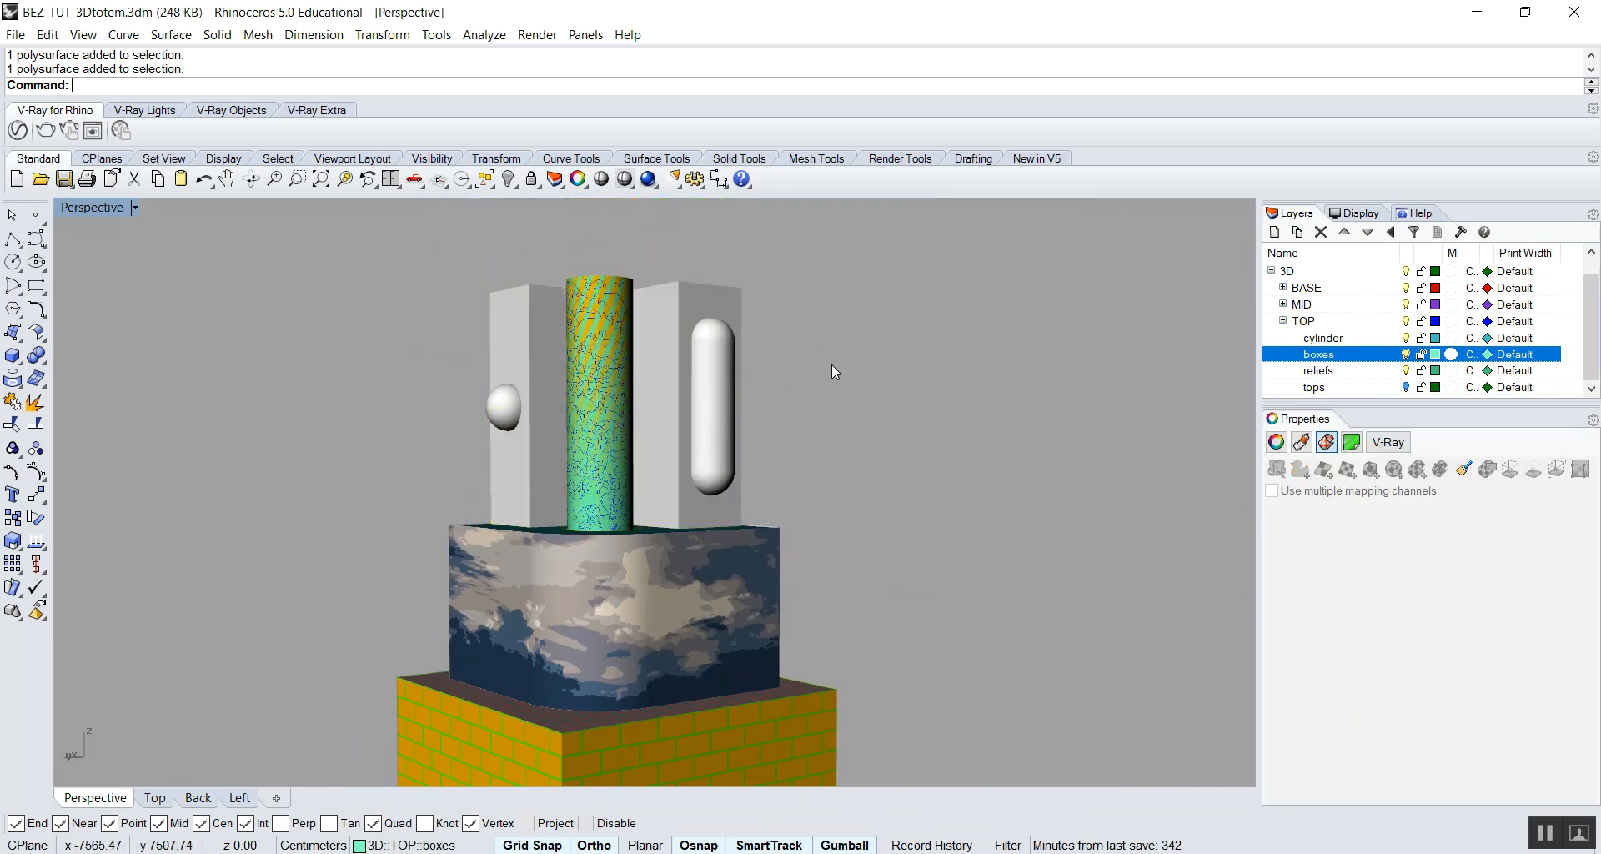
Switch to the BEZ_TUT_3Dtotem - Copy file and examine the brick texture on the top boxes and the rounded relief.
{"action": "right_click_drag", "start_coordinate": [833, 367], "coordinate": [803, 397]}
{"action": "left_click", "coordinate": [757, 791]}
{"action": "right_click_drag", "start_coordinate": [759, 501], "coordinate": [771, 404]}
{"action": "scroll", "coordinate": [664, 444], "scroll_direction": "up", "scroll_amount": 10}
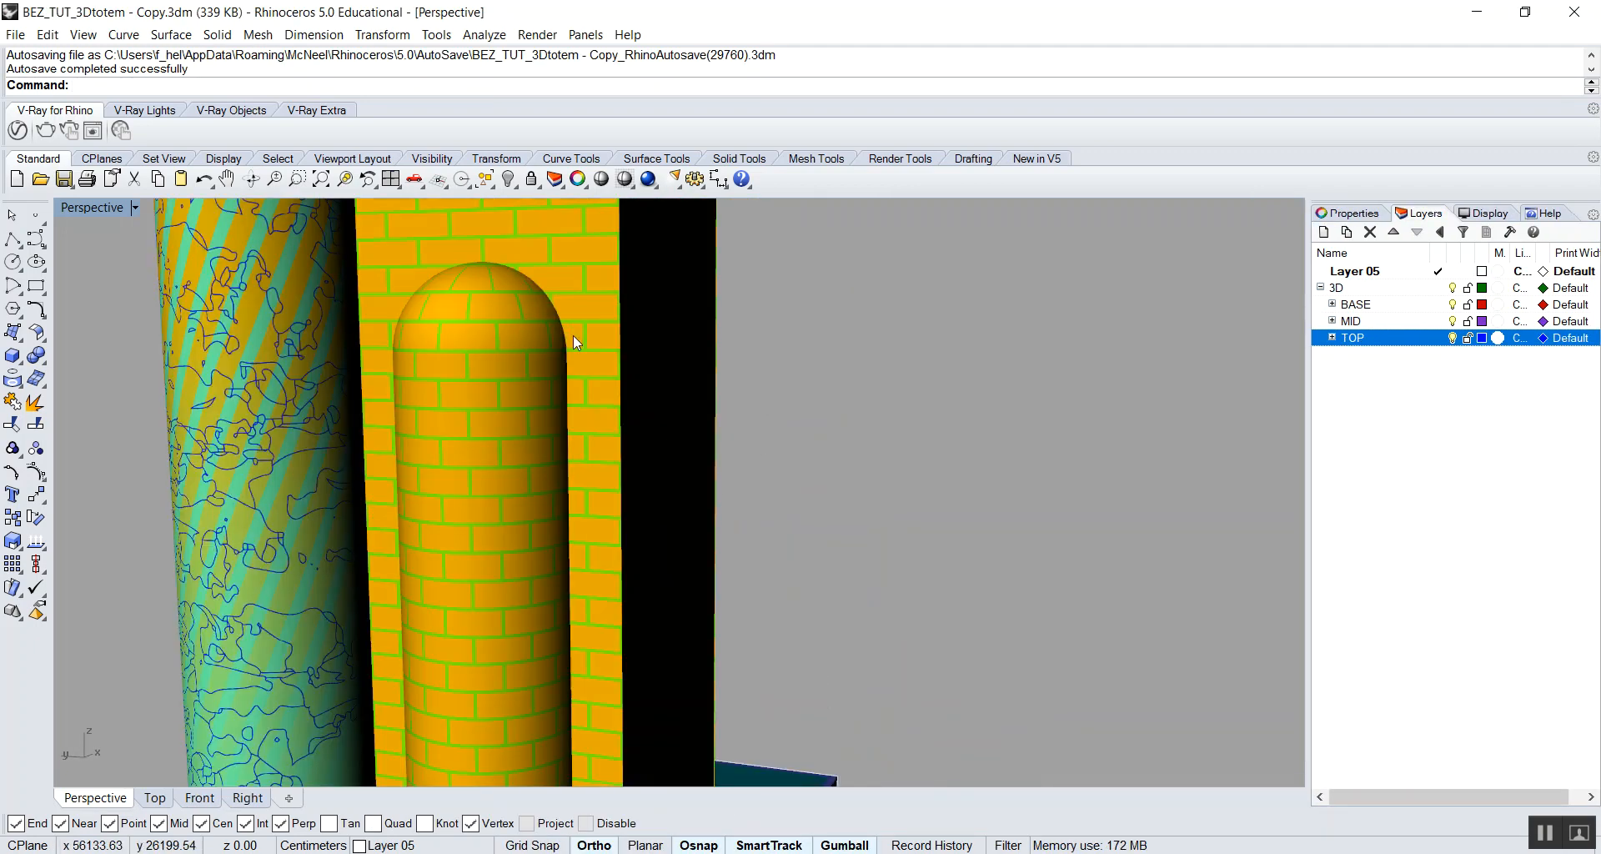
{"action": "scroll", "coordinate": [659, 358], "scroll_direction": "down", "scroll_amount": 10}
{"action": "scroll", "coordinate": [464, 327], "scroll_direction": "up", "scroll_amount": 10}
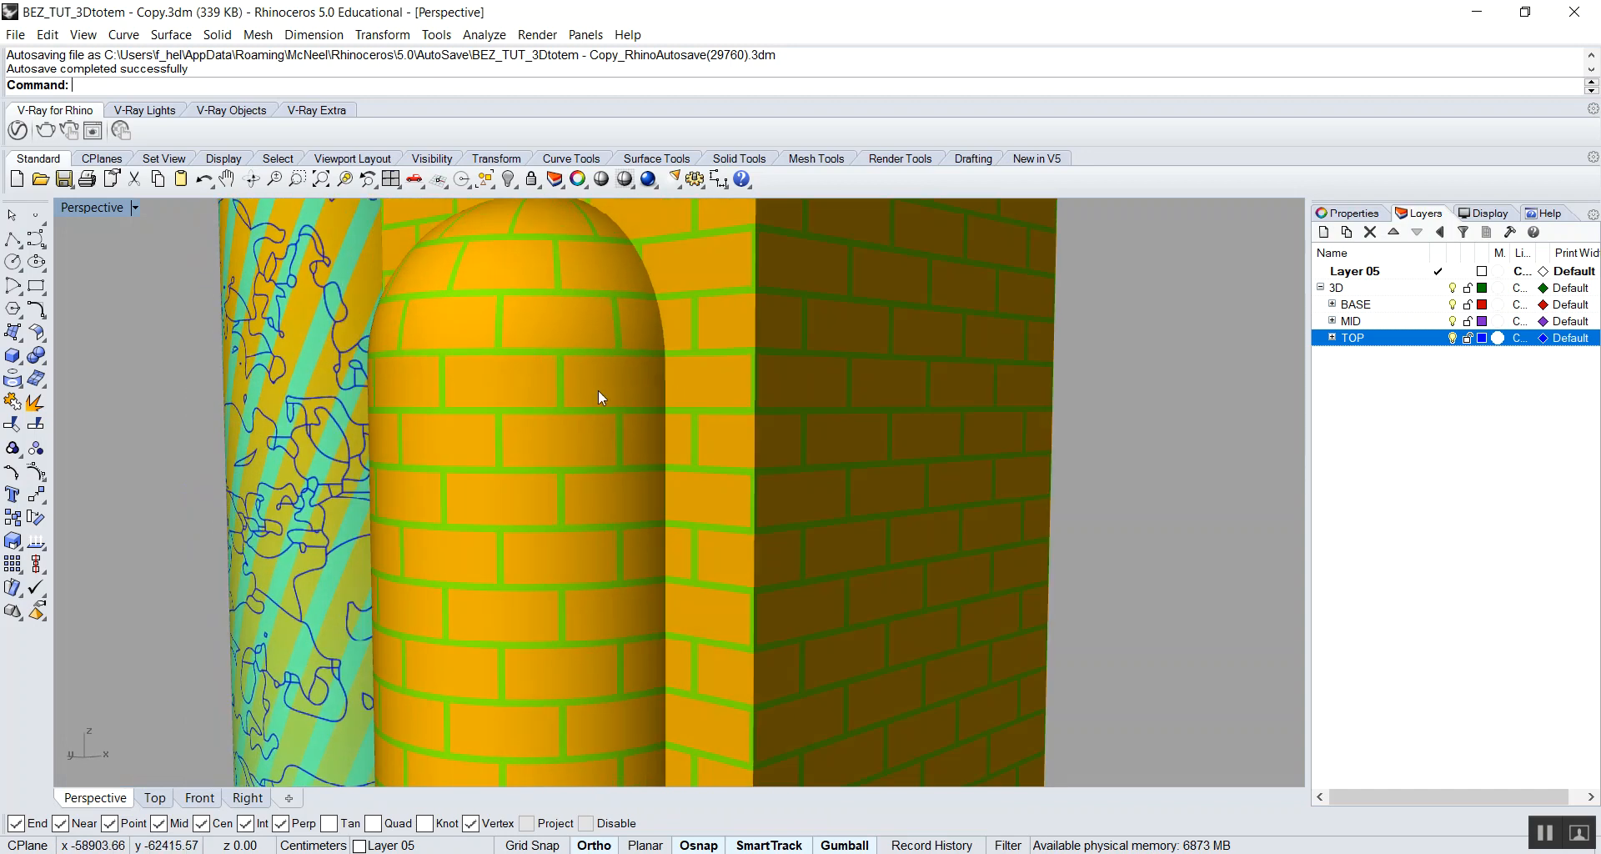
{"action": "scroll", "coordinate": [403, 368], "scroll_direction": "down", "scroll_amount": 8}
{"action": "scroll", "coordinate": [768, 448], "scroll_direction": "up", "scroll_amount": 8}
{"action": "scroll", "coordinate": [787, 402], "scroll_direction": "down", "scroll_amount": 4}
{"action": "right_click_drag", "start_coordinate": [699, 405], "coordinate": [936, 408]}
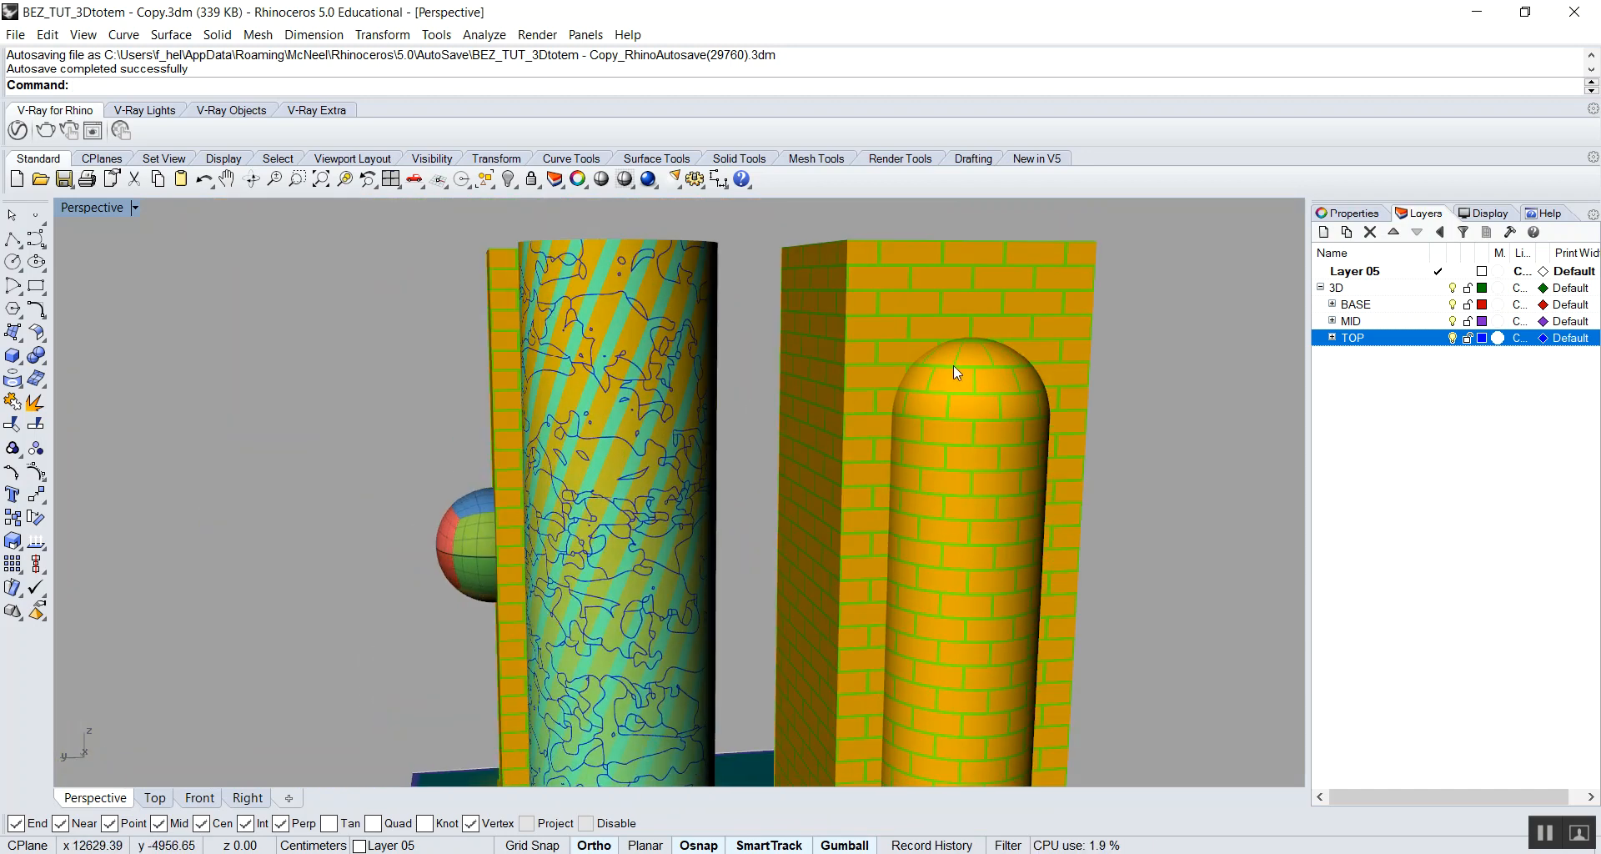
{"action": "left_click", "coordinate": [959, 413]}
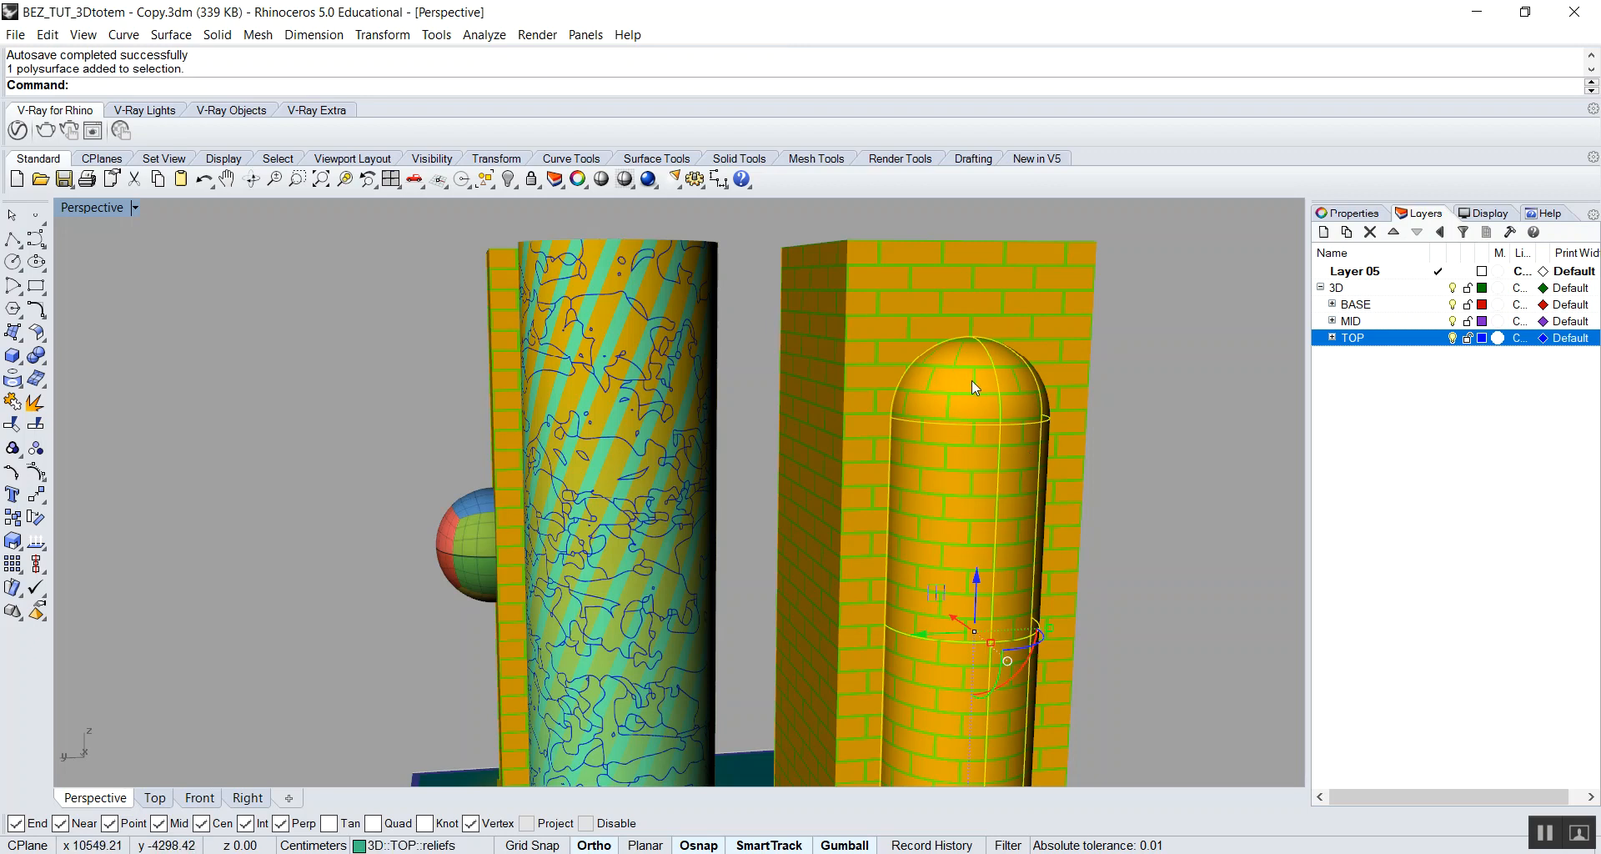
{"action": "key", "text": "Escape"}
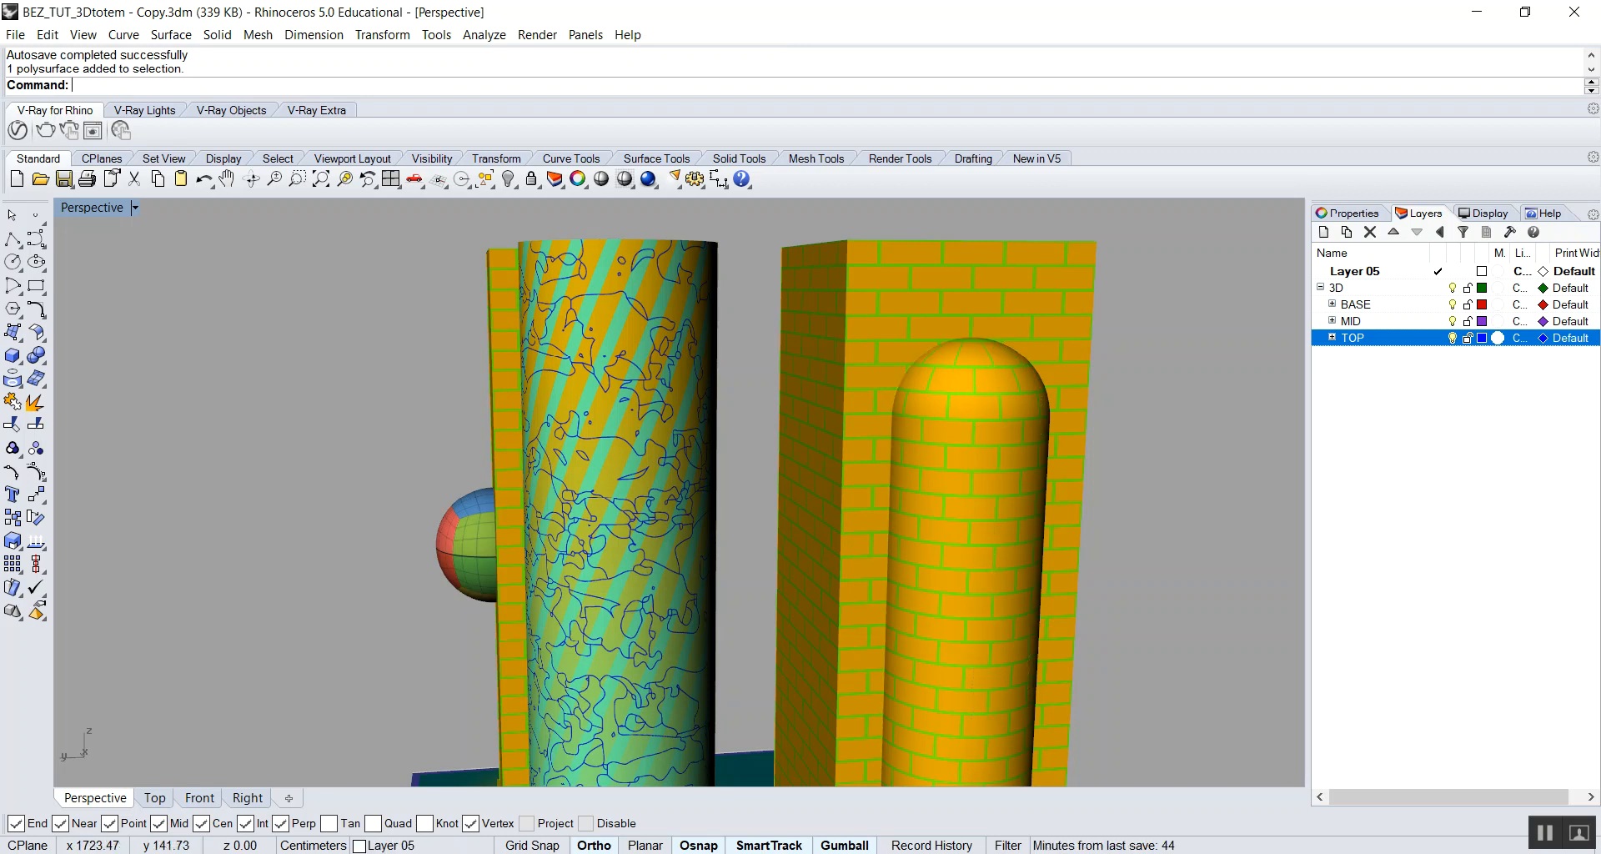
Return to the BEZ_TUT_3Dtotem file and select the two blank boxes beside the cylinder.
{"action": "left_click", "coordinate": [528, 800]}
{"action": "scroll", "coordinate": [727, 268], "scroll_direction": "up", "scroll_amount": 3}
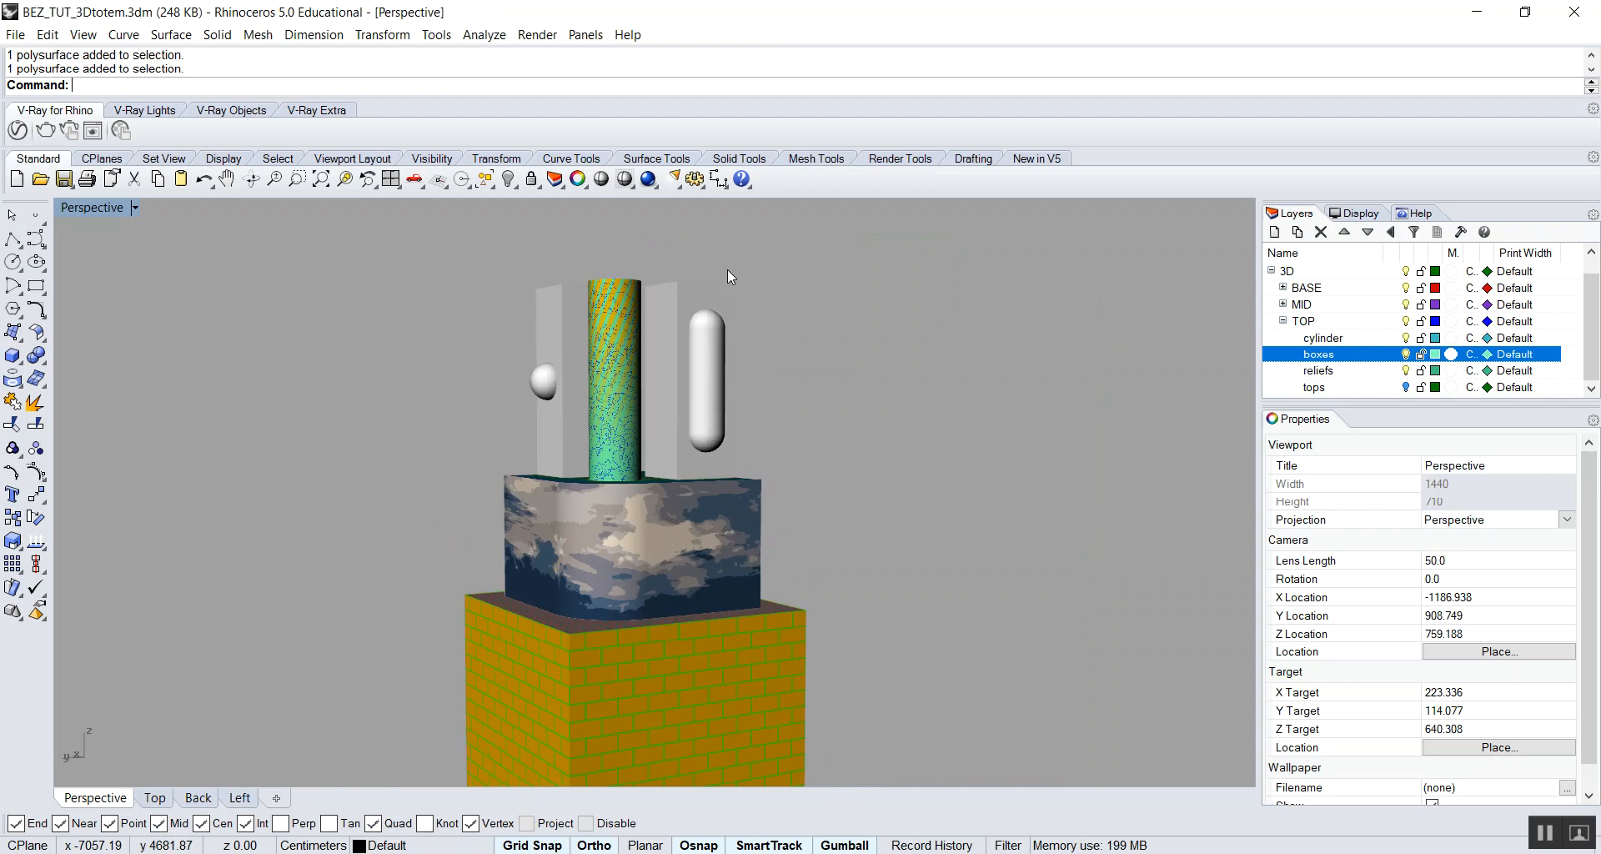
{"action": "left_click", "coordinate": [662, 338]}
{"action": "left_click", "coordinate": [519, 383], "text": "shift"}
{"action": "right_click_drag", "start_coordinate": [519, 383], "coordinate": [659, 319]}
{"action": "scroll", "coordinate": [575, 325], "scroll_direction": "down", "scroll_amount": 3}
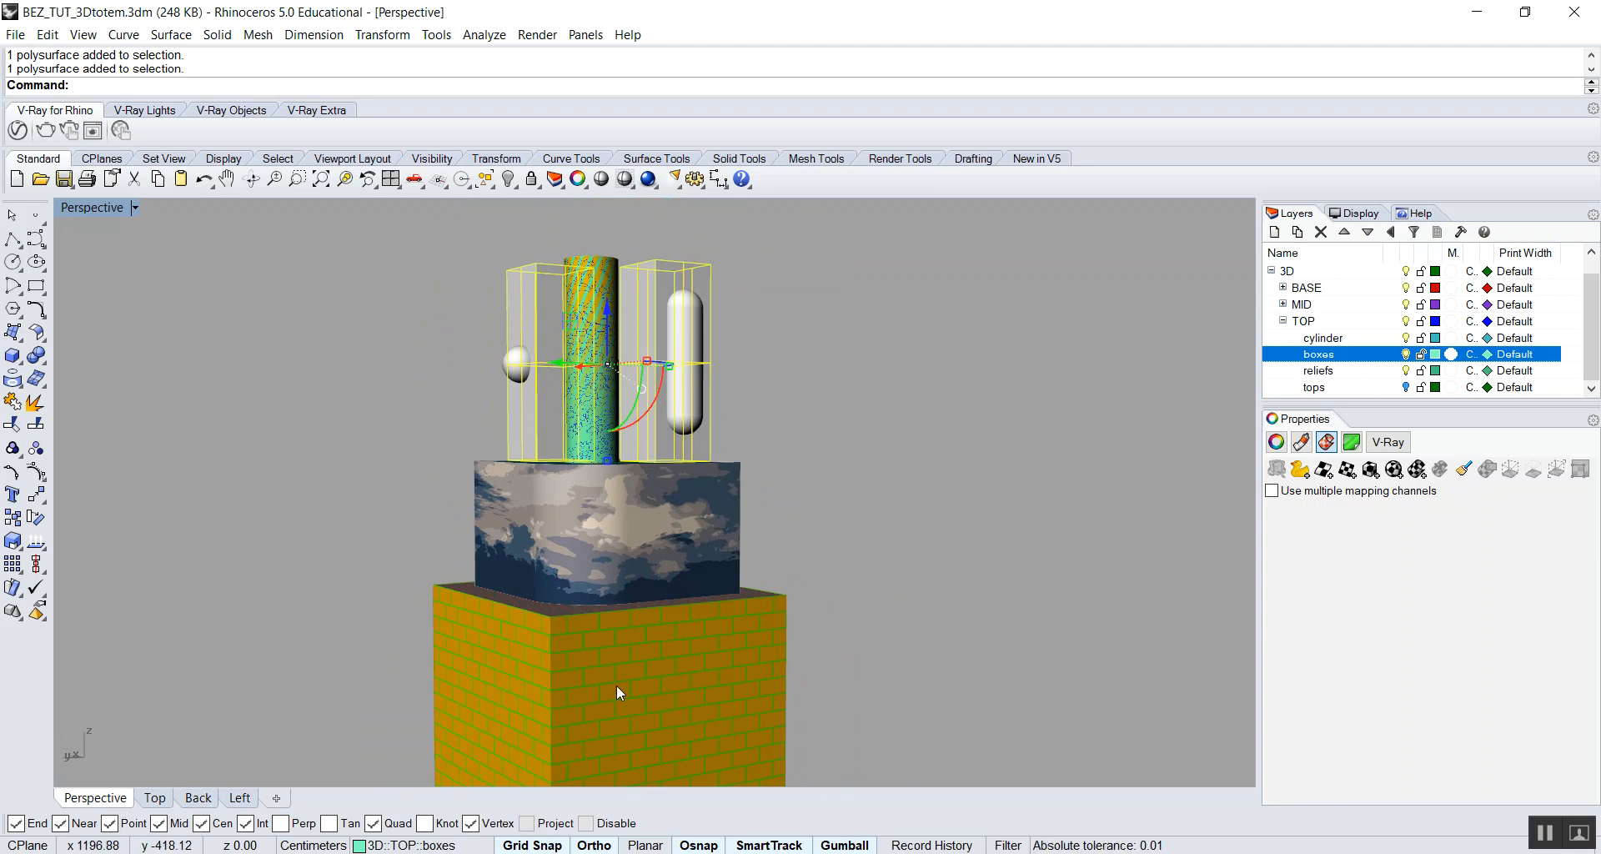
{"action": "scroll", "coordinate": [611, 334], "scroll_direction": "up", "scroll_amount": 5}
{"action": "scroll", "coordinate": [658, 303], "scroll_direction": "down", "scroll_amount": 6}
{"action": "scroll", "coordinate": [649, 283], "scroll_direction": "up", "scroll_amount": 2}
{"action": "scroll", "coordinate": [649, 283], "scroll_direction": "up", "scroll_amount": 3}
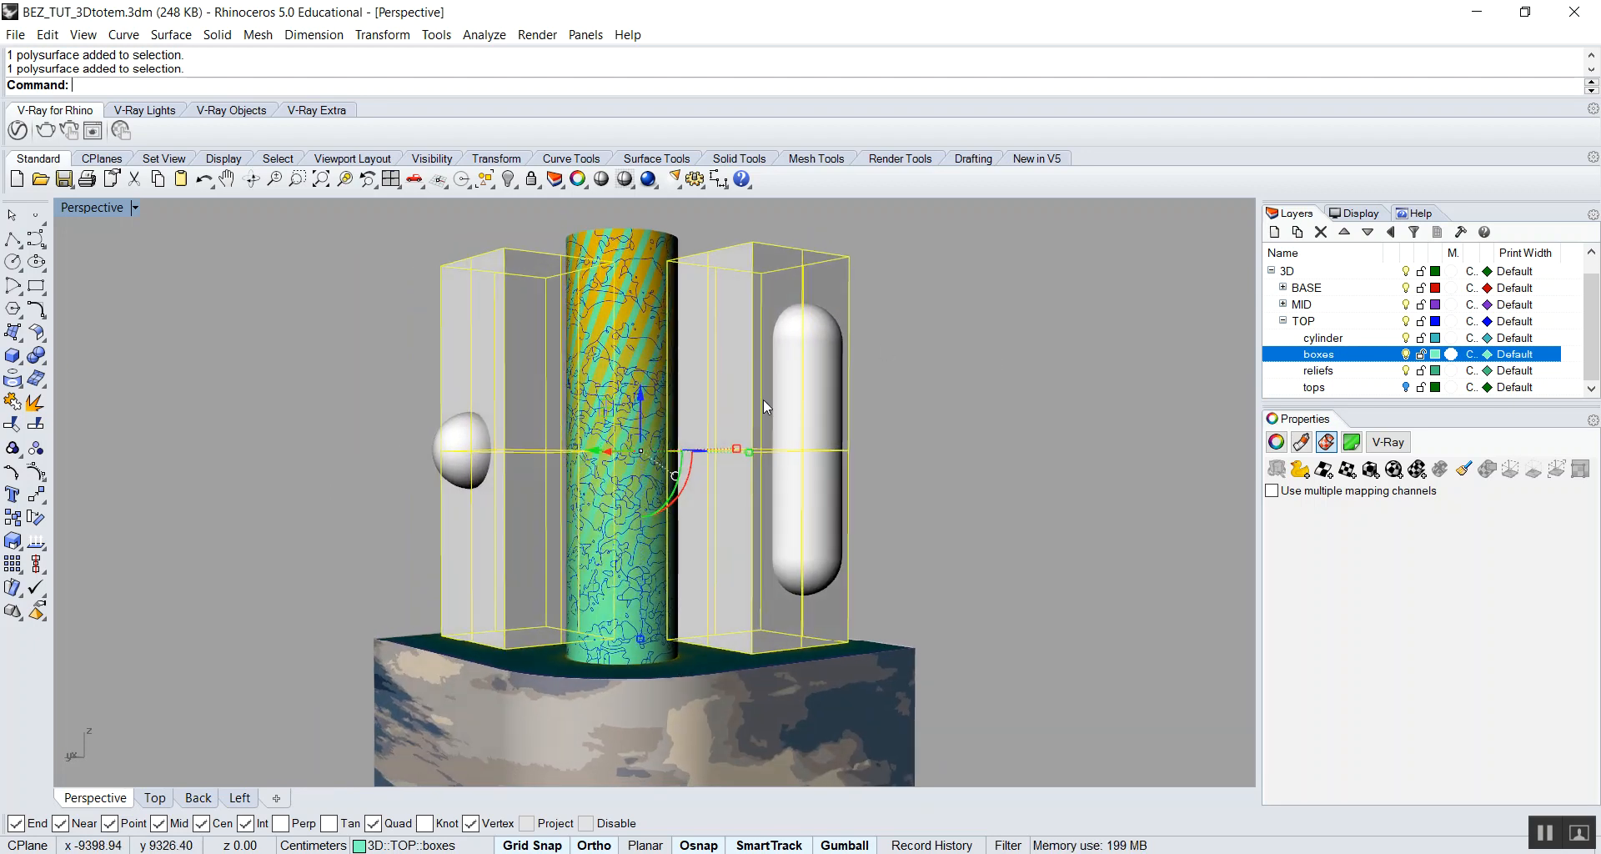
Assign the existing BaseBrick material to the two selected boxes.
{"action": "left_click", "coordinate": [1301, 442]}
{"action": "left_click", "coordinate": [1418, 467]}
{"action": "left_click", "coordinate": [1412, 500]}
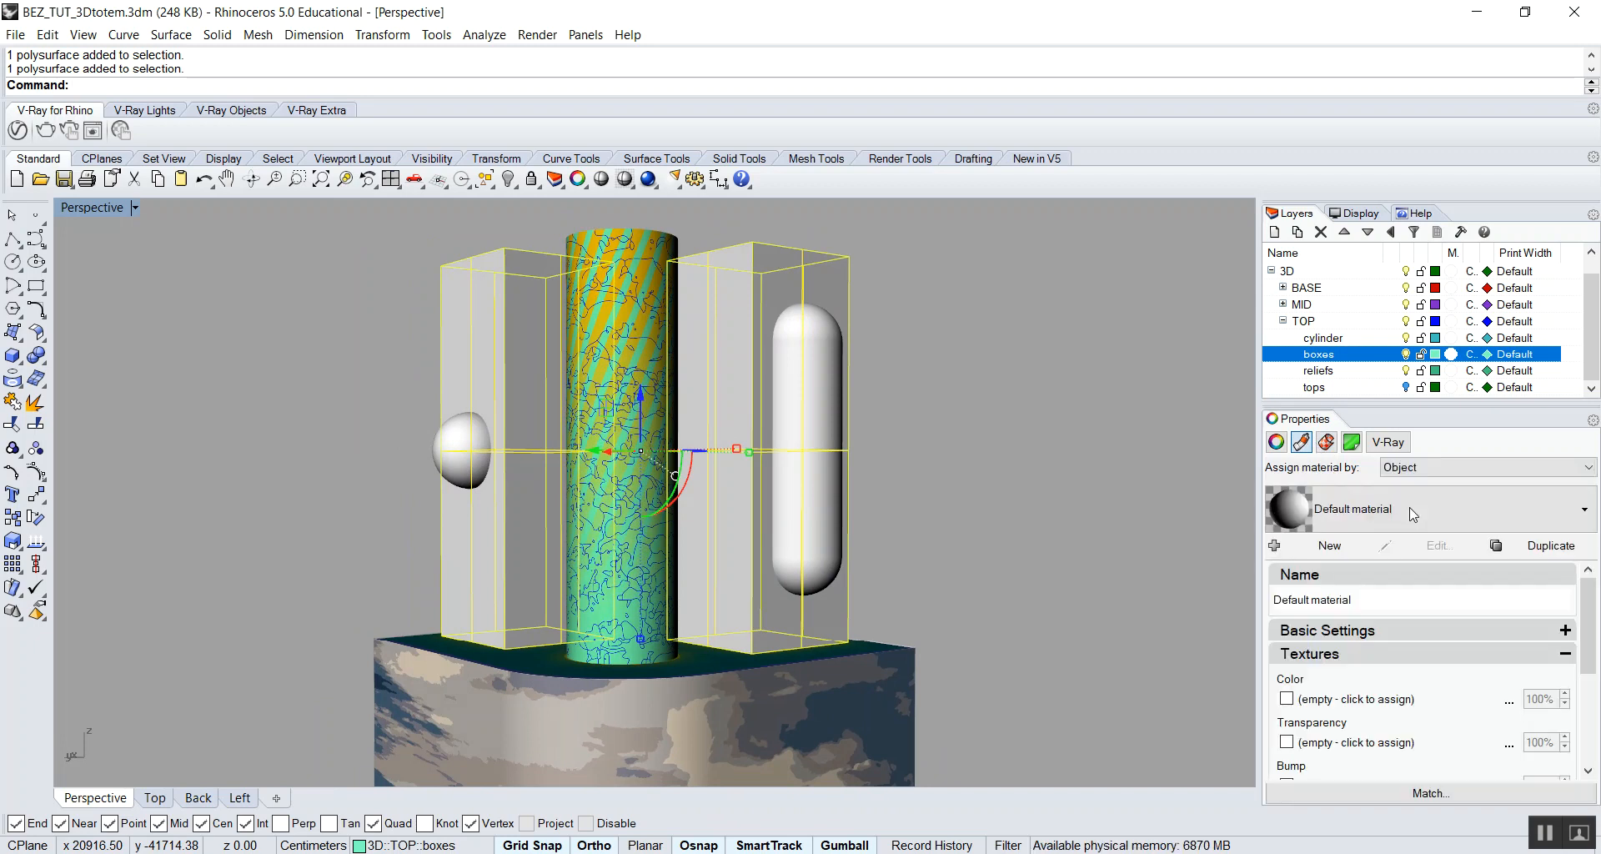
{"action": "left_click", "coordinate": [1370, 512]}
{"action": "left_click", "coordinate": [1354, 602]}
{"action": "right_click_drag", "start_coordinate": [884, 583], "coordinate": [772, 573]}
{"action": "right_click_drag", "start_coordinate": [595, 444], "coordinate": [718, 472]}
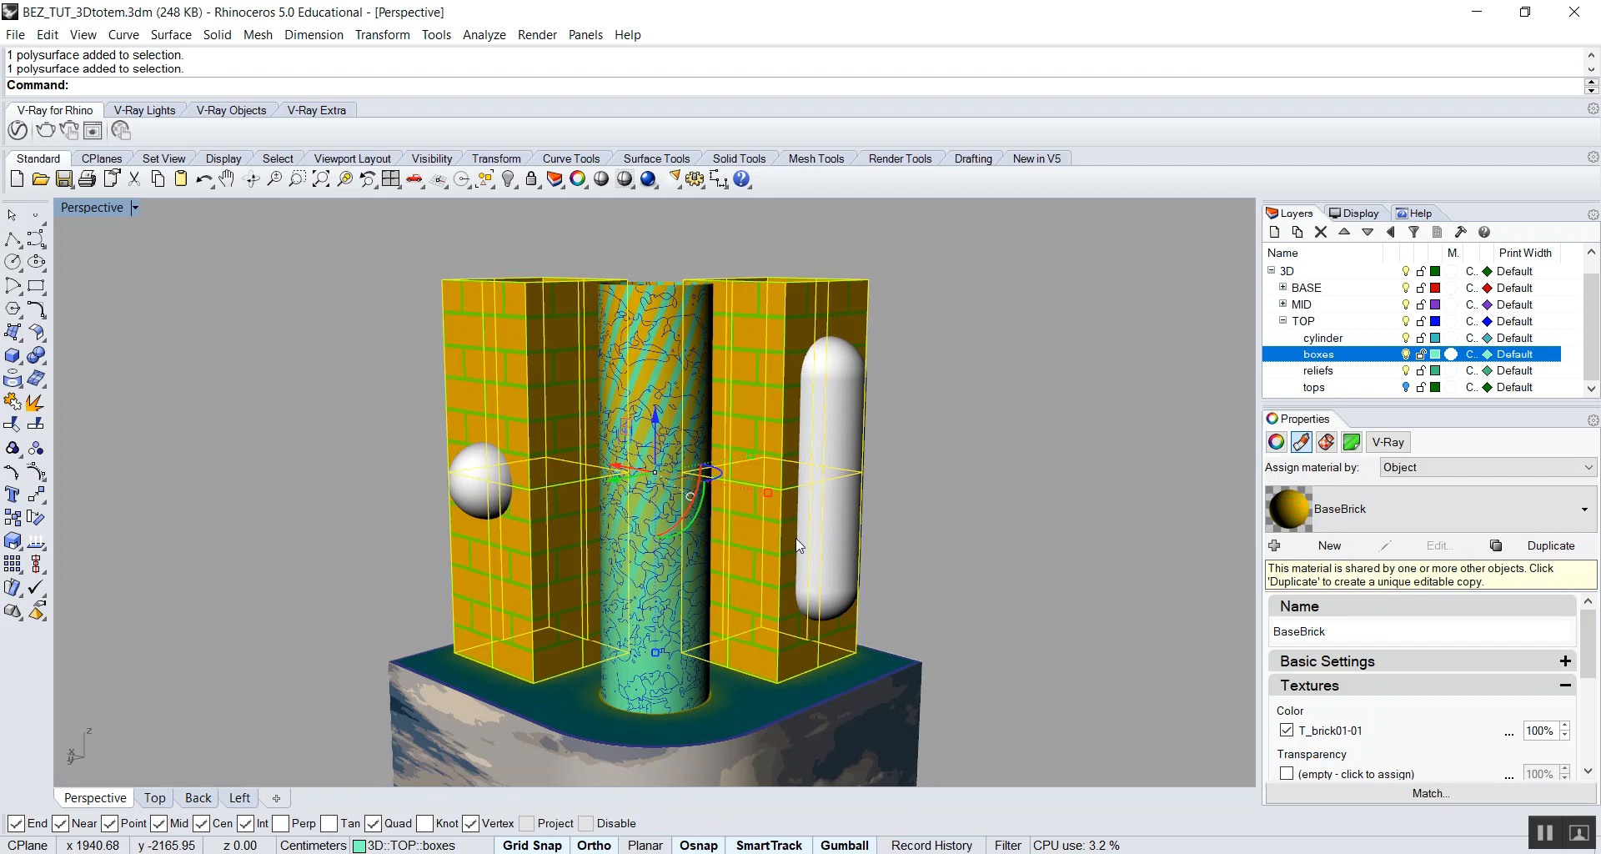
Duplicate the BaseBrick material on the two boxes and name the copy TopBrickBox.
{"action": "left_click", "coordinate": [1551, 546]}
{"action": "left_click", "coordinate": [1417, 509]}
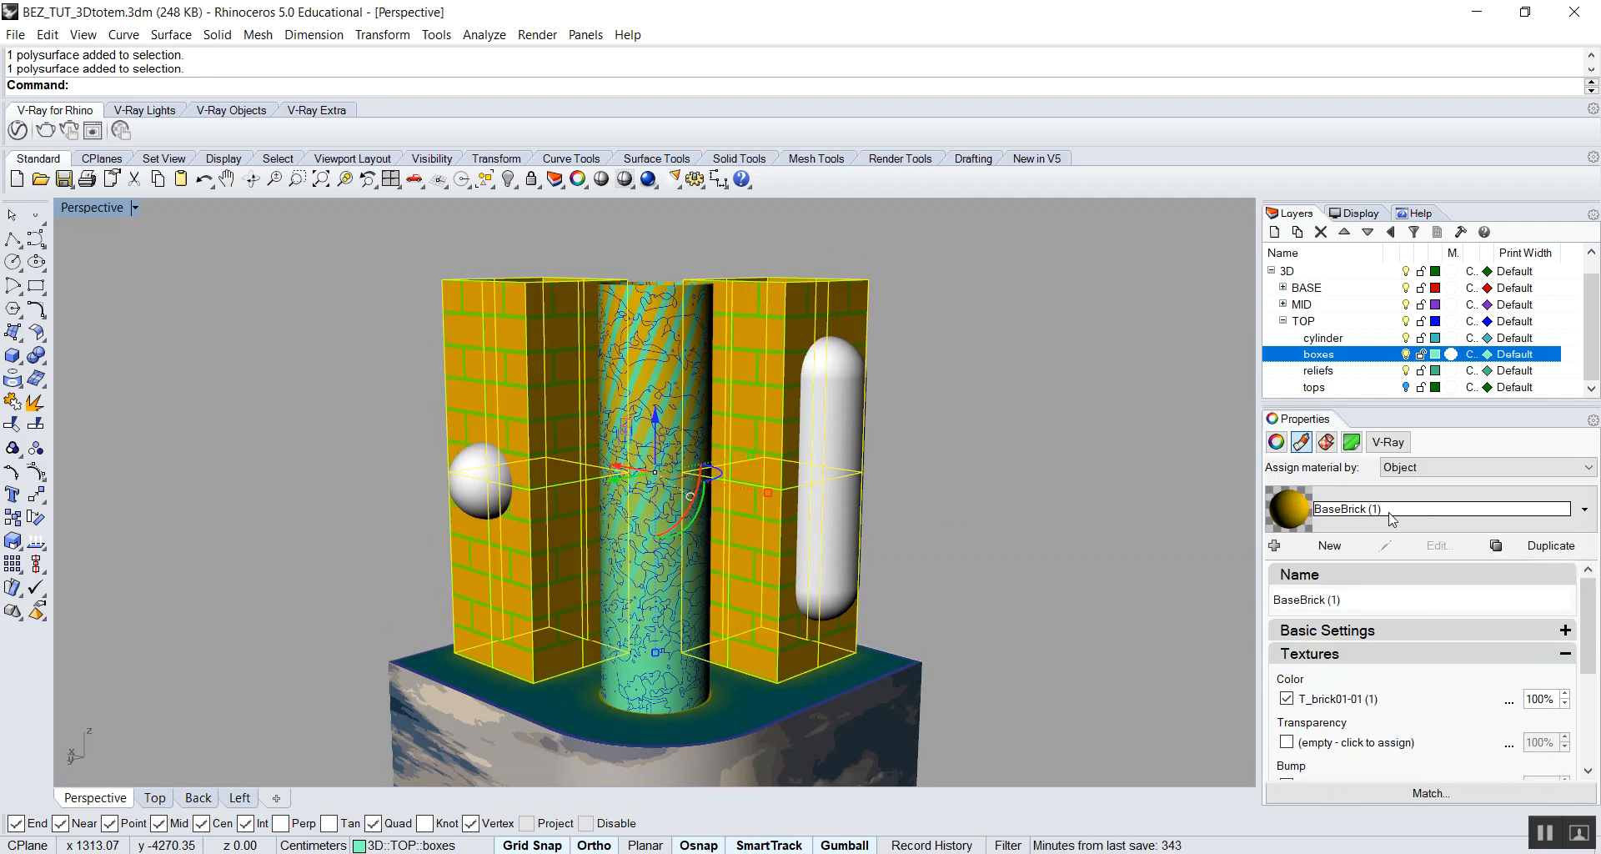
{"action": "double_click", "coordinate": [1340, 511]}
{"action": "double_click", "coordinate": [1337, 600]}
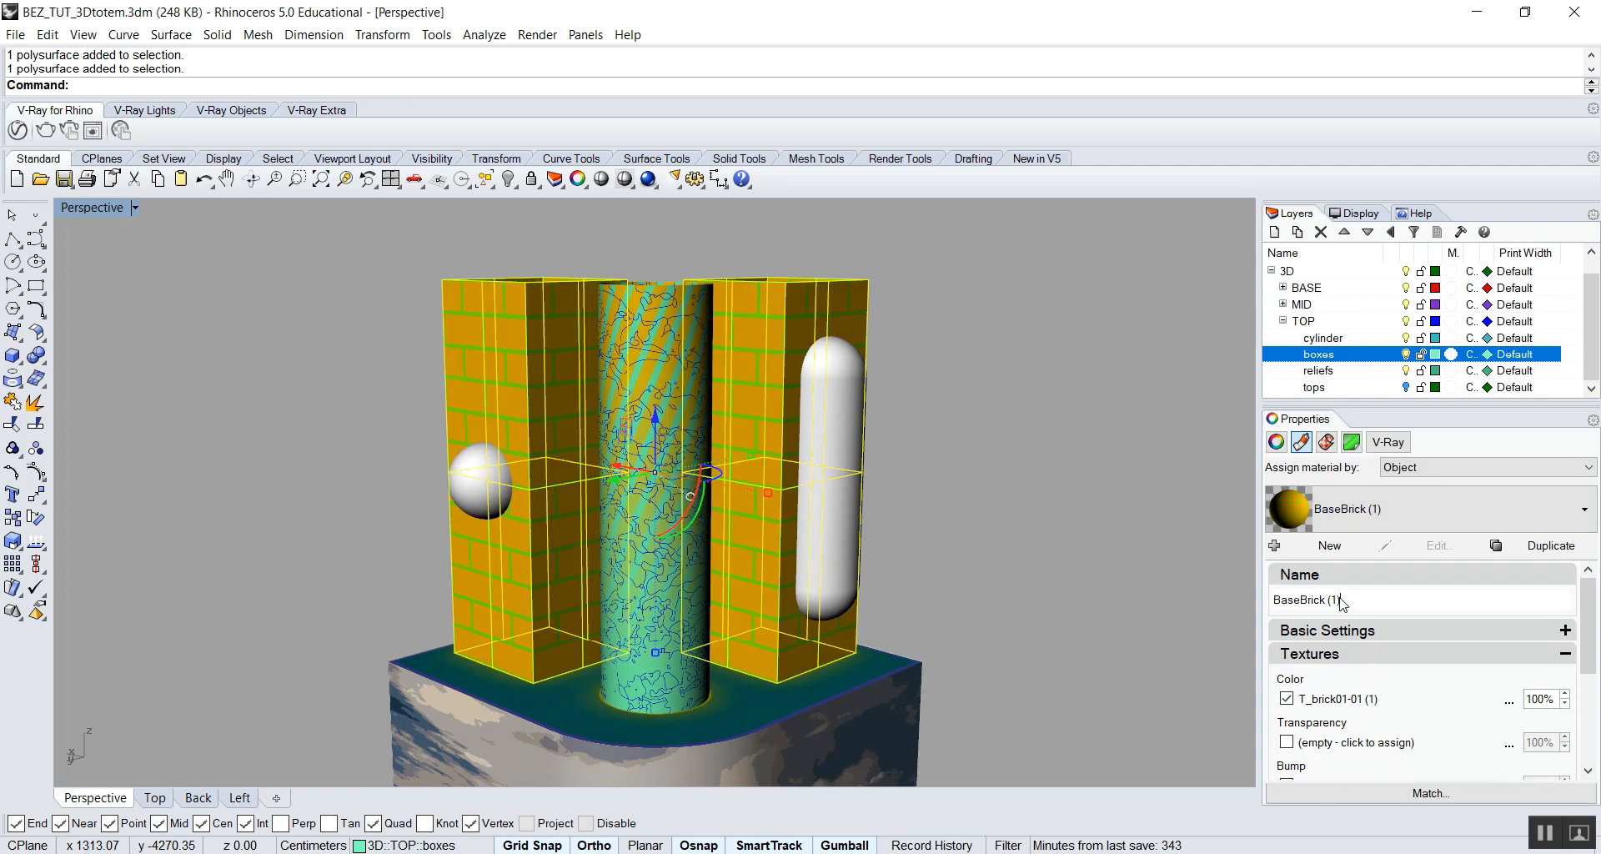
{"action": "left_click_drag", "start_coordinate": [1339, 601], "coordinate": [1281, 602]}
{"action": "type", "text": "TopBrickBox"}
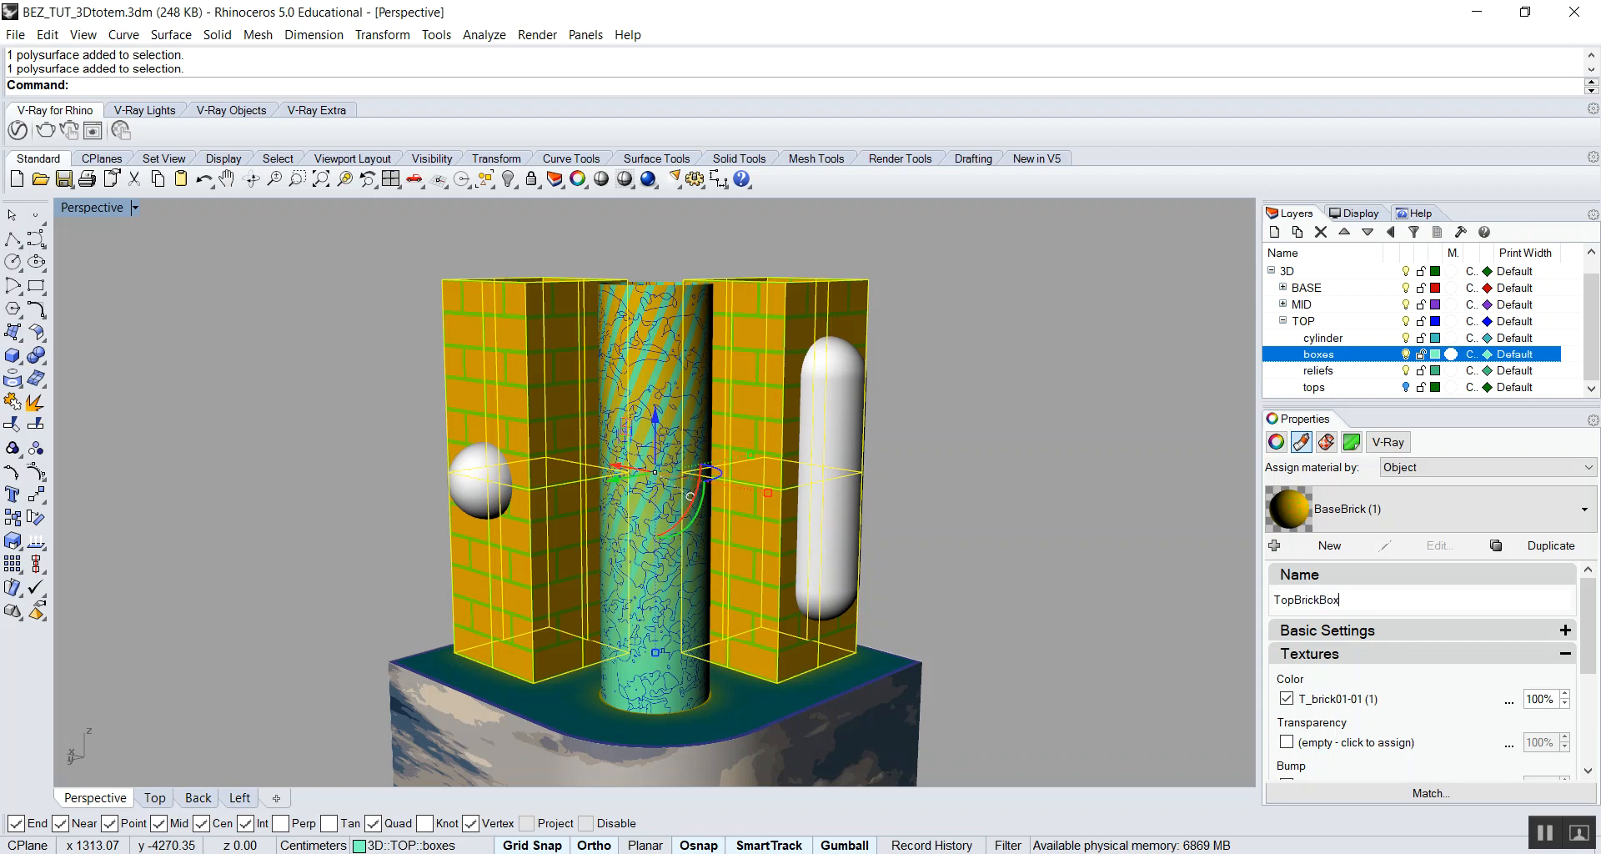
{"action": "key", "text": "Return"}
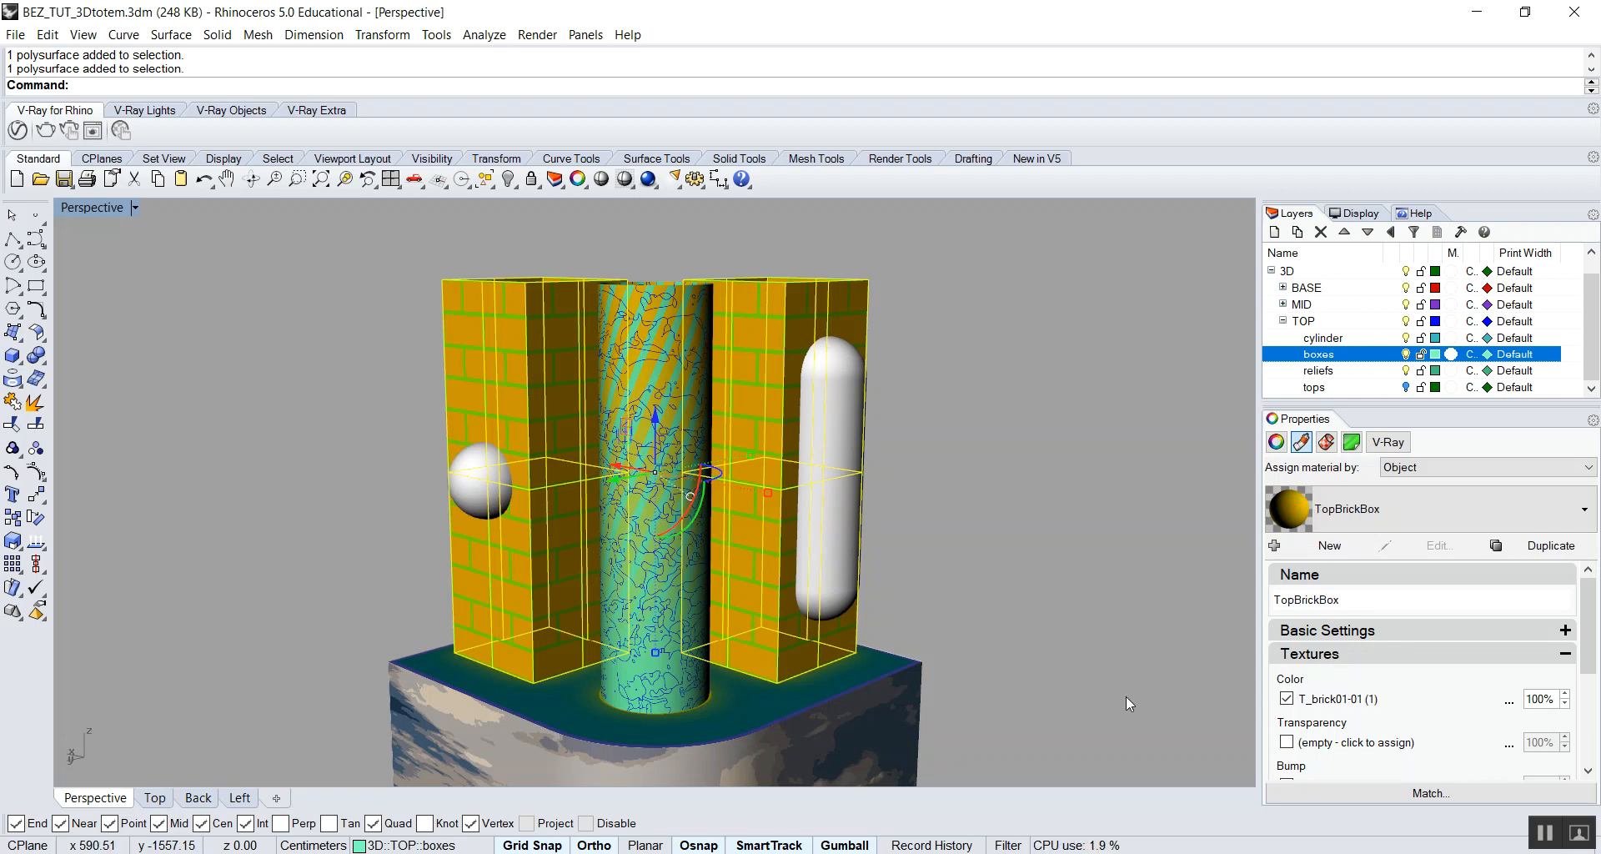
{"action": "key", "text": "Escape"}
Apply a capped box mapping to the box with the long rounded relief, snapped to its opposite base corners and full height.
{"action": "right_click_drag", "start_coordinate": [781, 474], "coordinate": [754, 519]}
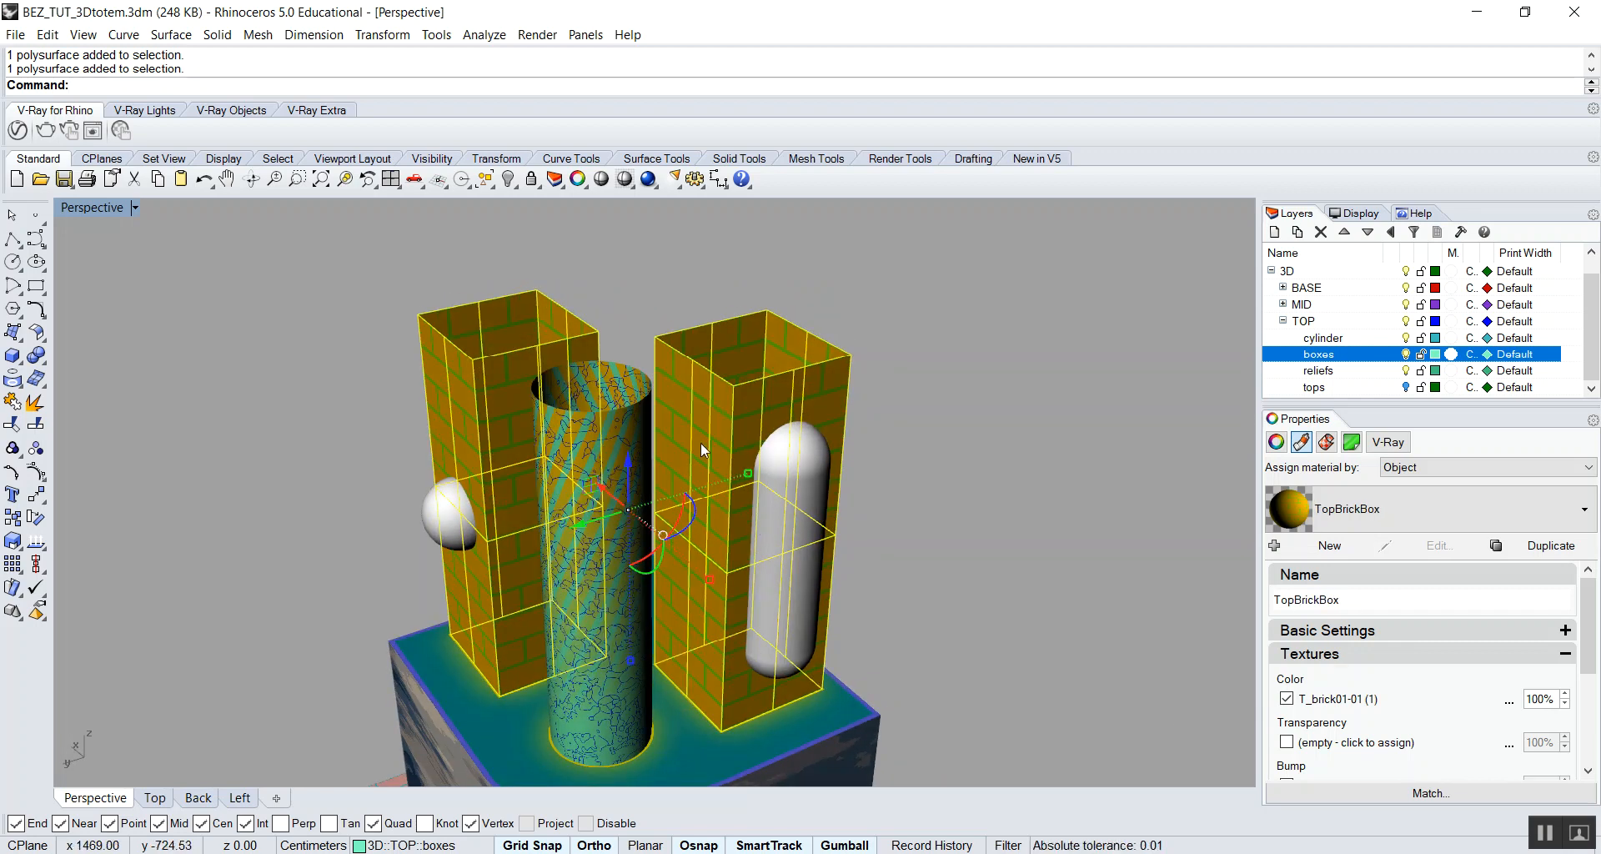
{"action": "left_click", "coordinate": [728, 402]}
{"action": "left_click", "coordinate": [1327, 442]}
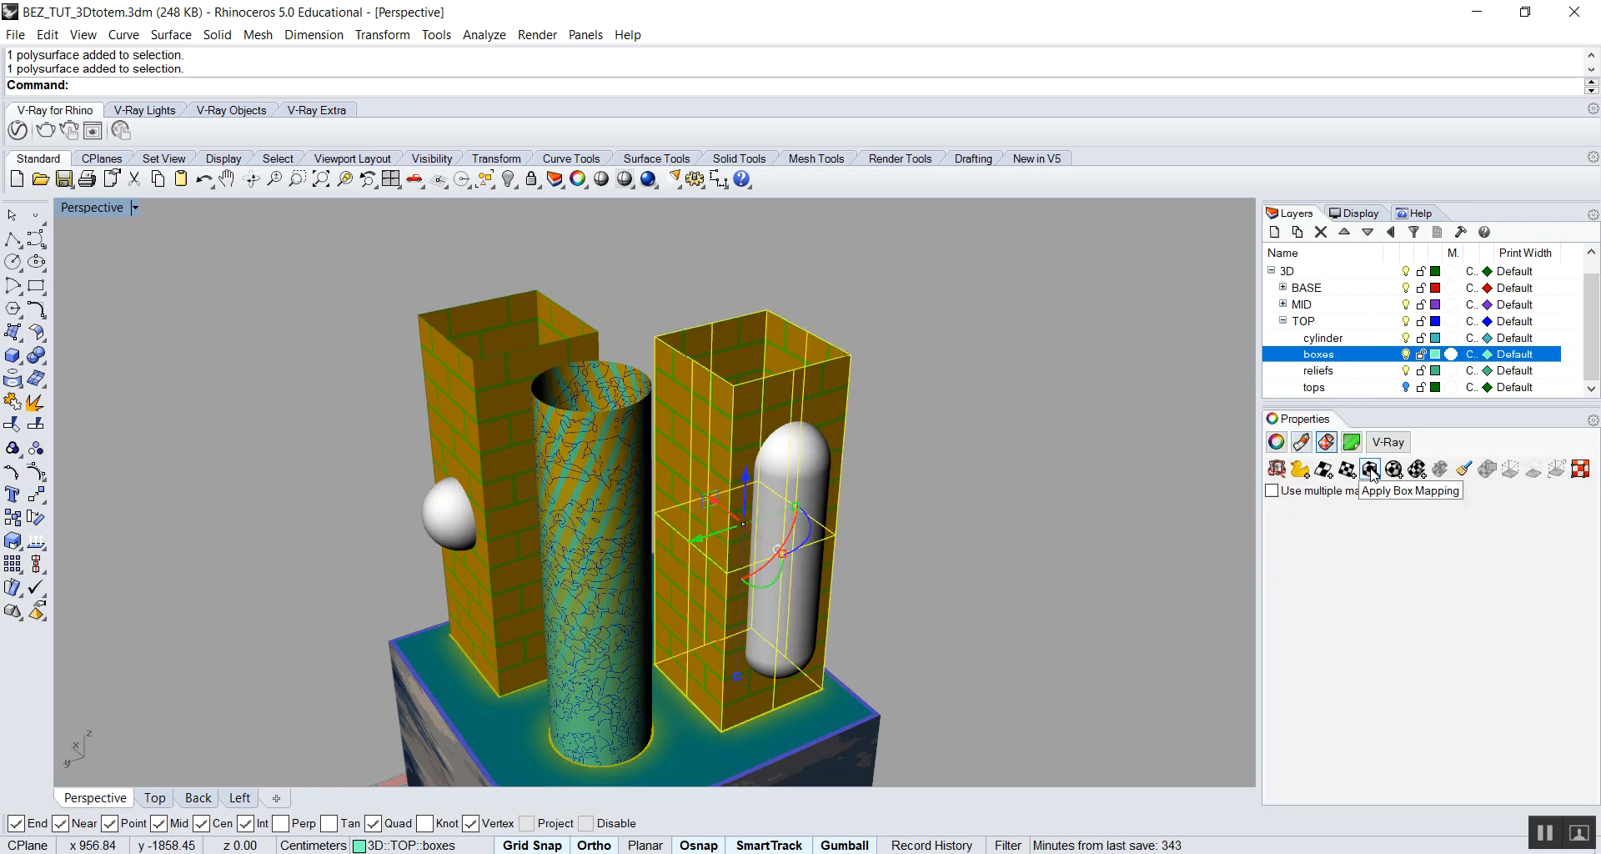
{"action": "left_click", "coordinate": [1370, 470]}
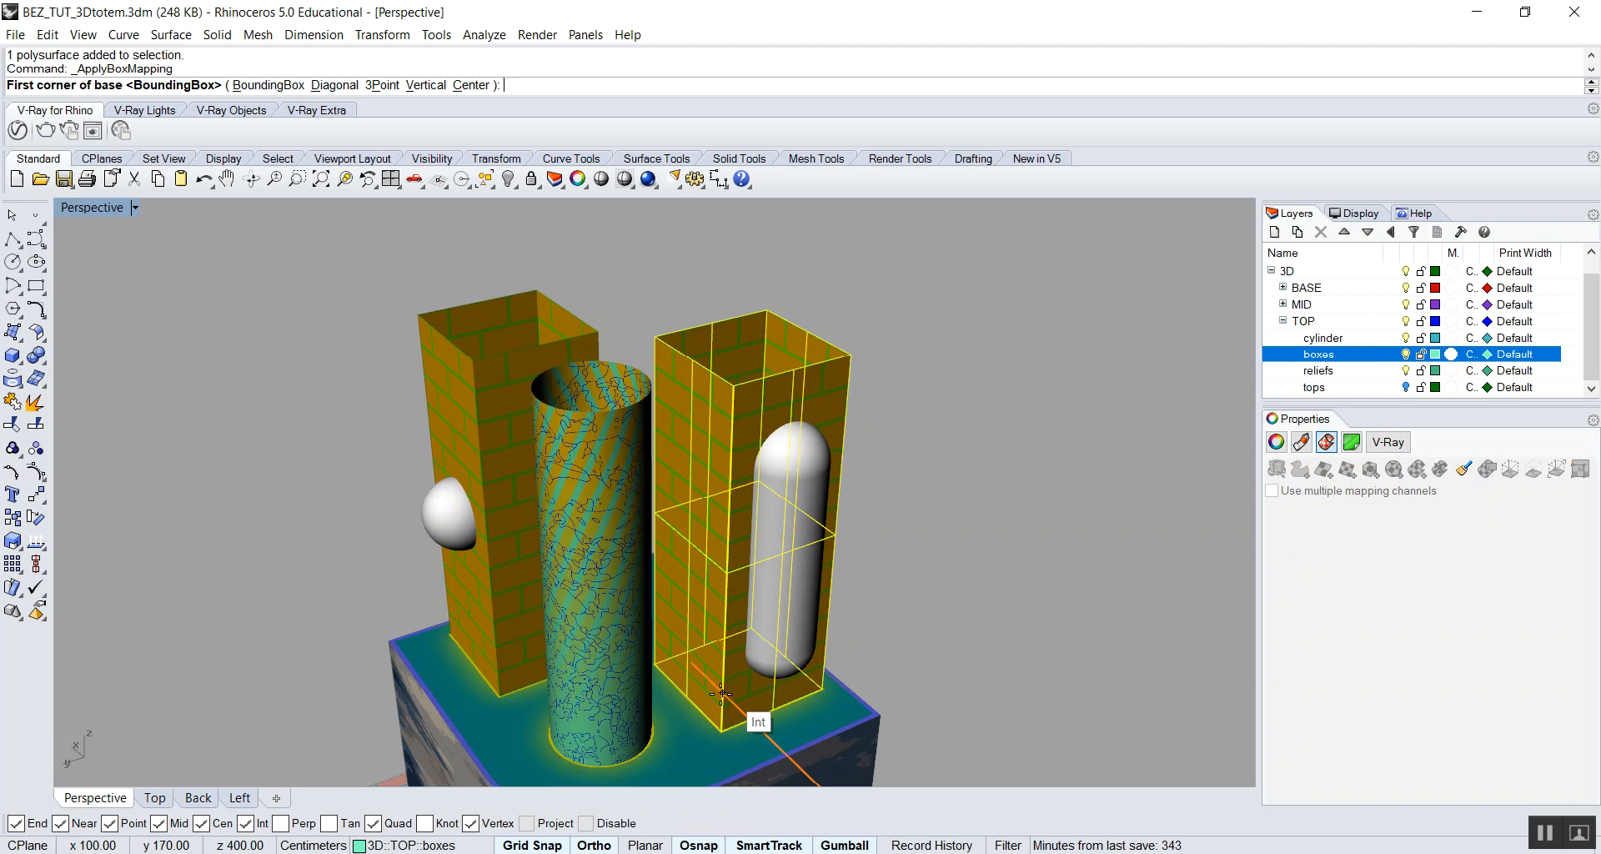
{"action": "left_click", "coordinate": [654, 663]}
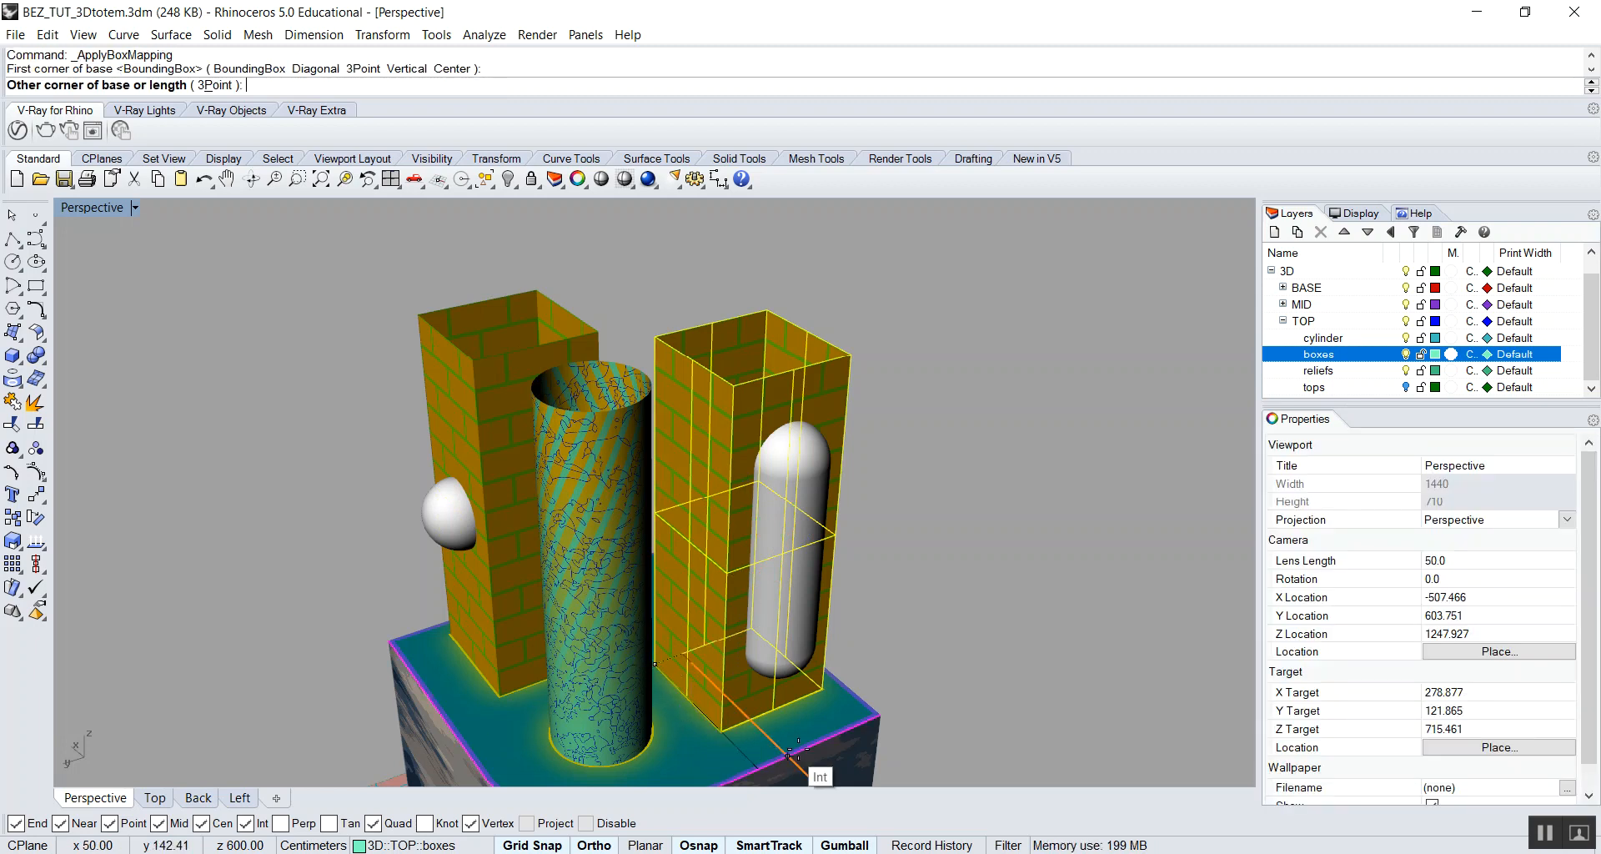
{"action": "left_click", "coordinate": [822, 688]}
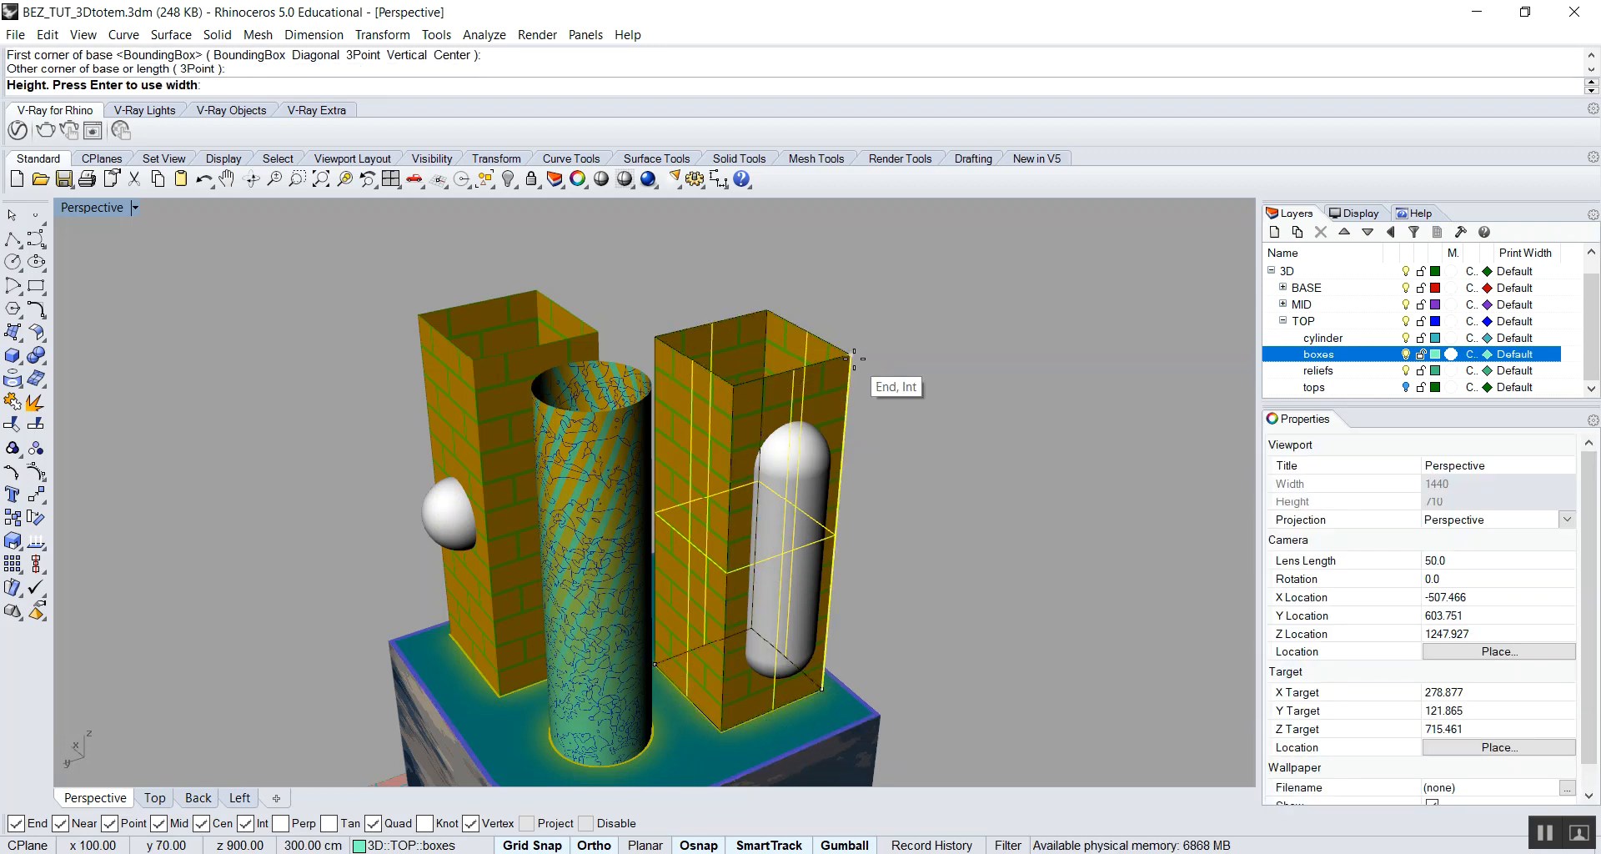
{"action": "left_click", "coordinate": [854, 358]}
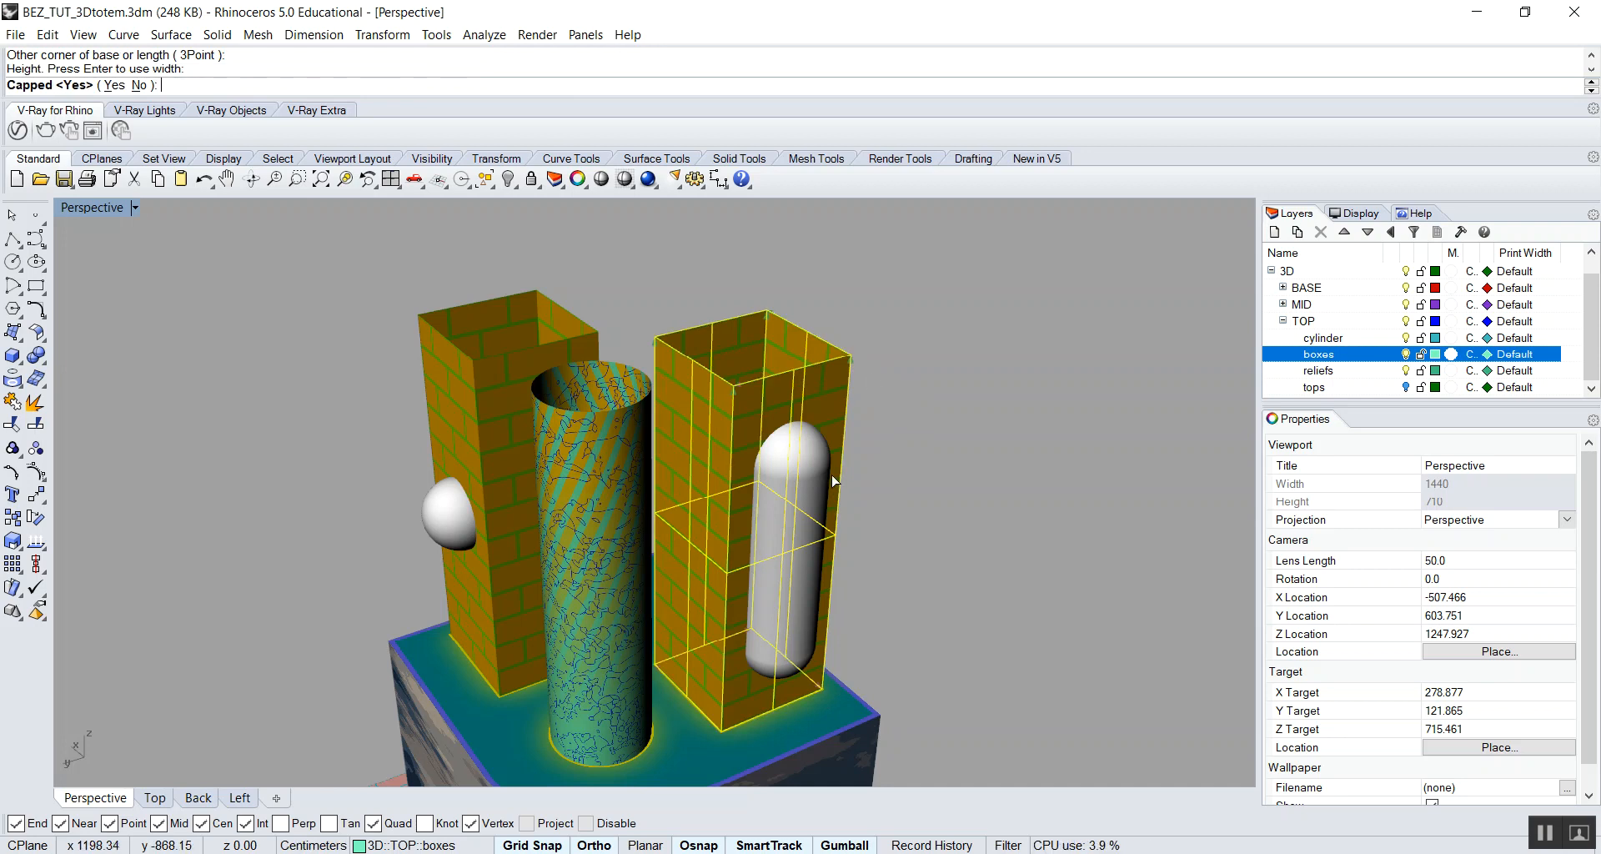
{"action": "key", "text": "Return"}
Measure the top edge and the vertical edge of the mapped box with the Distance command.
{"action": "scroll", "coordinate": [724, 463], "scroll_direction": "up", "scroll_amount": 5}
{"action": "scroll", "coordinate": [683, 431], "scroll_direction": "down", "scroll_amount": 3}
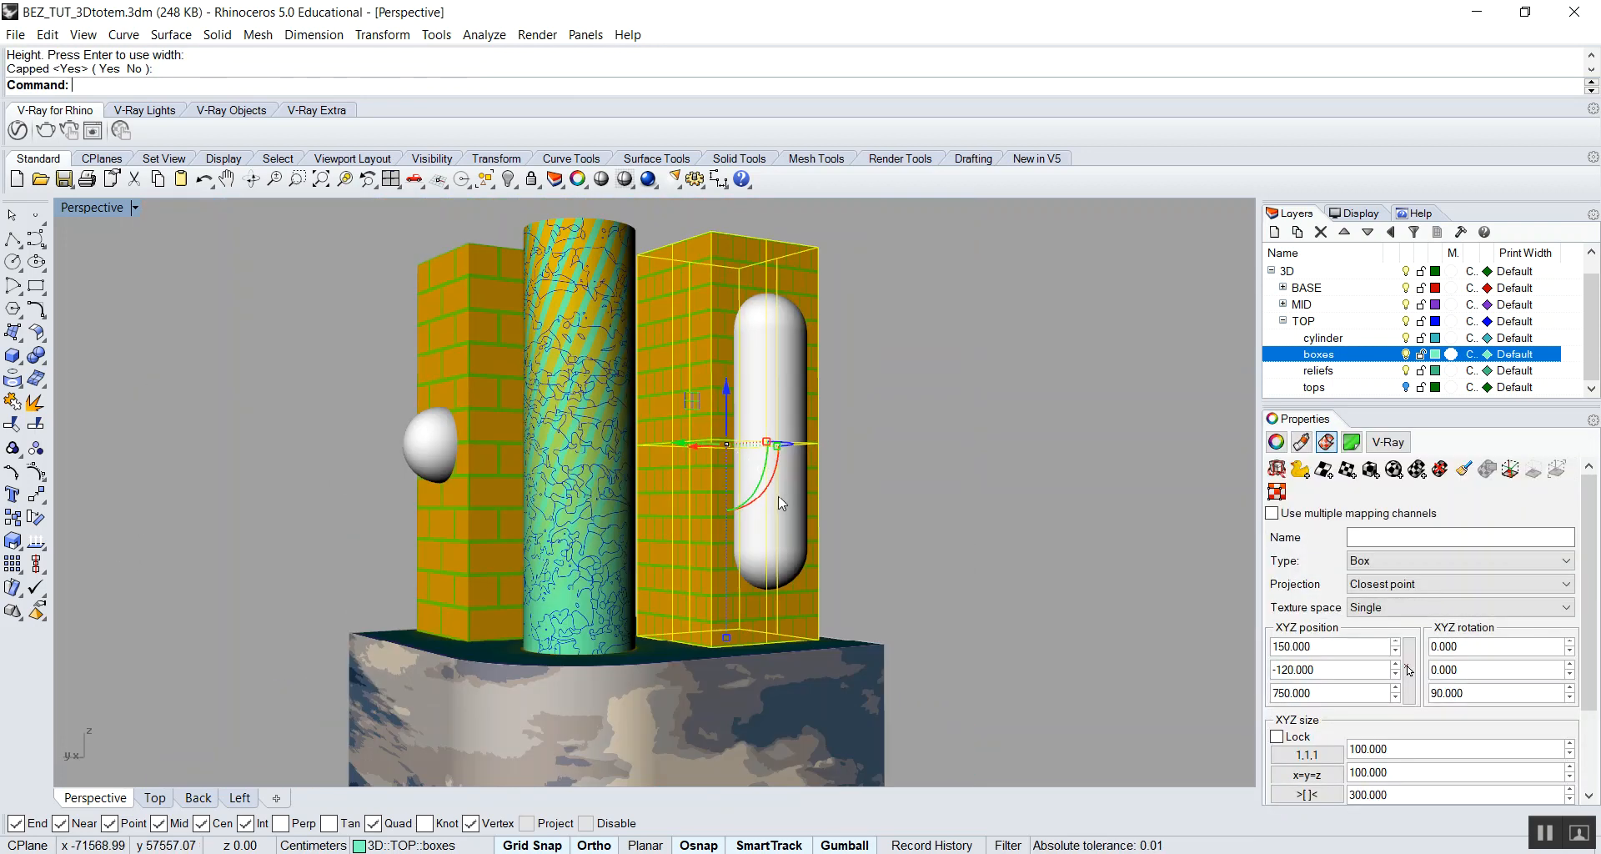
{"action": "type", "text": "Distance"}
{"action": "key", "text": "Return"}
{"action": "left_click", "coordinate": [818, 246]}
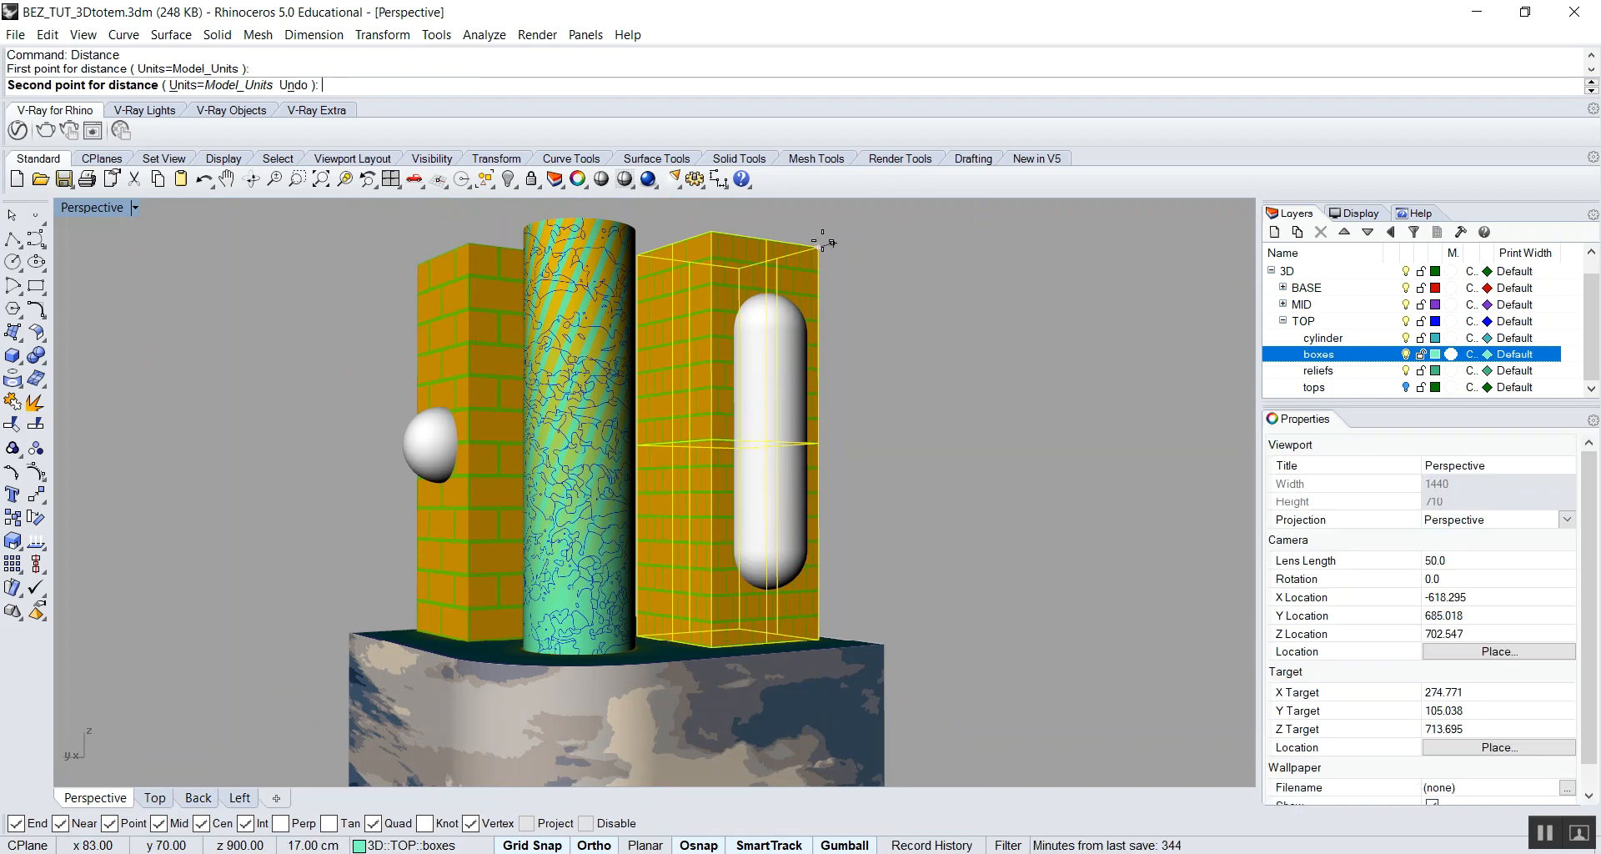
{"action": "left_click", "coordinate": [705, 224]}
{"action": "key", "text": "Return"}
{"action": "left_click", "coordinate": [818, 246]}
{"action": "left_click", "coordinate": [815, 638]}
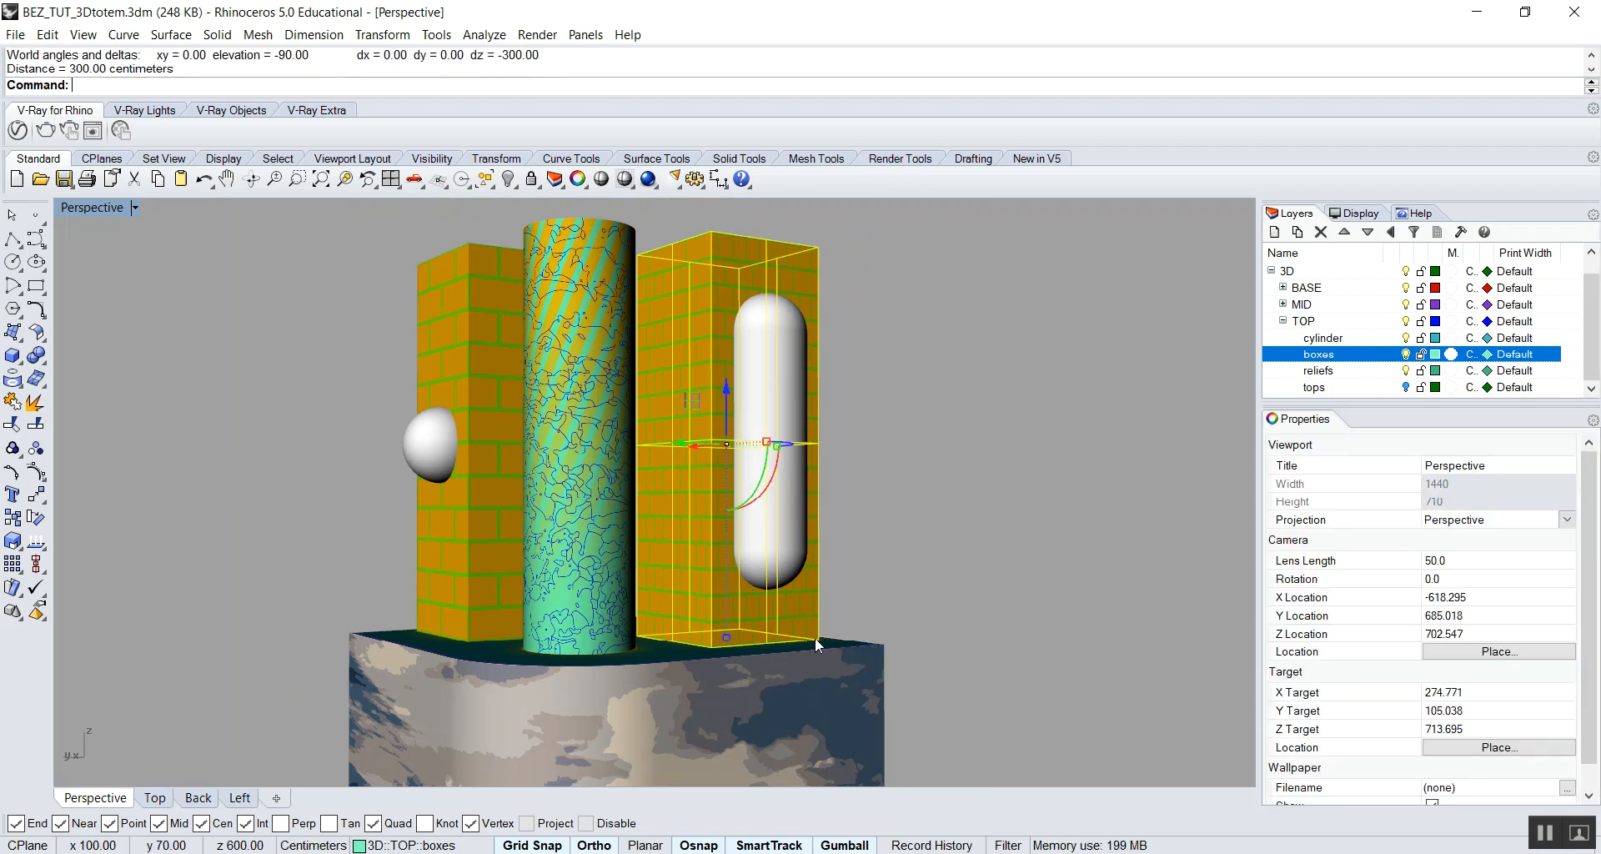
{"action": "right_click_drag", "start_coordinate": [840, 526], "coordinate": [798, 628]}
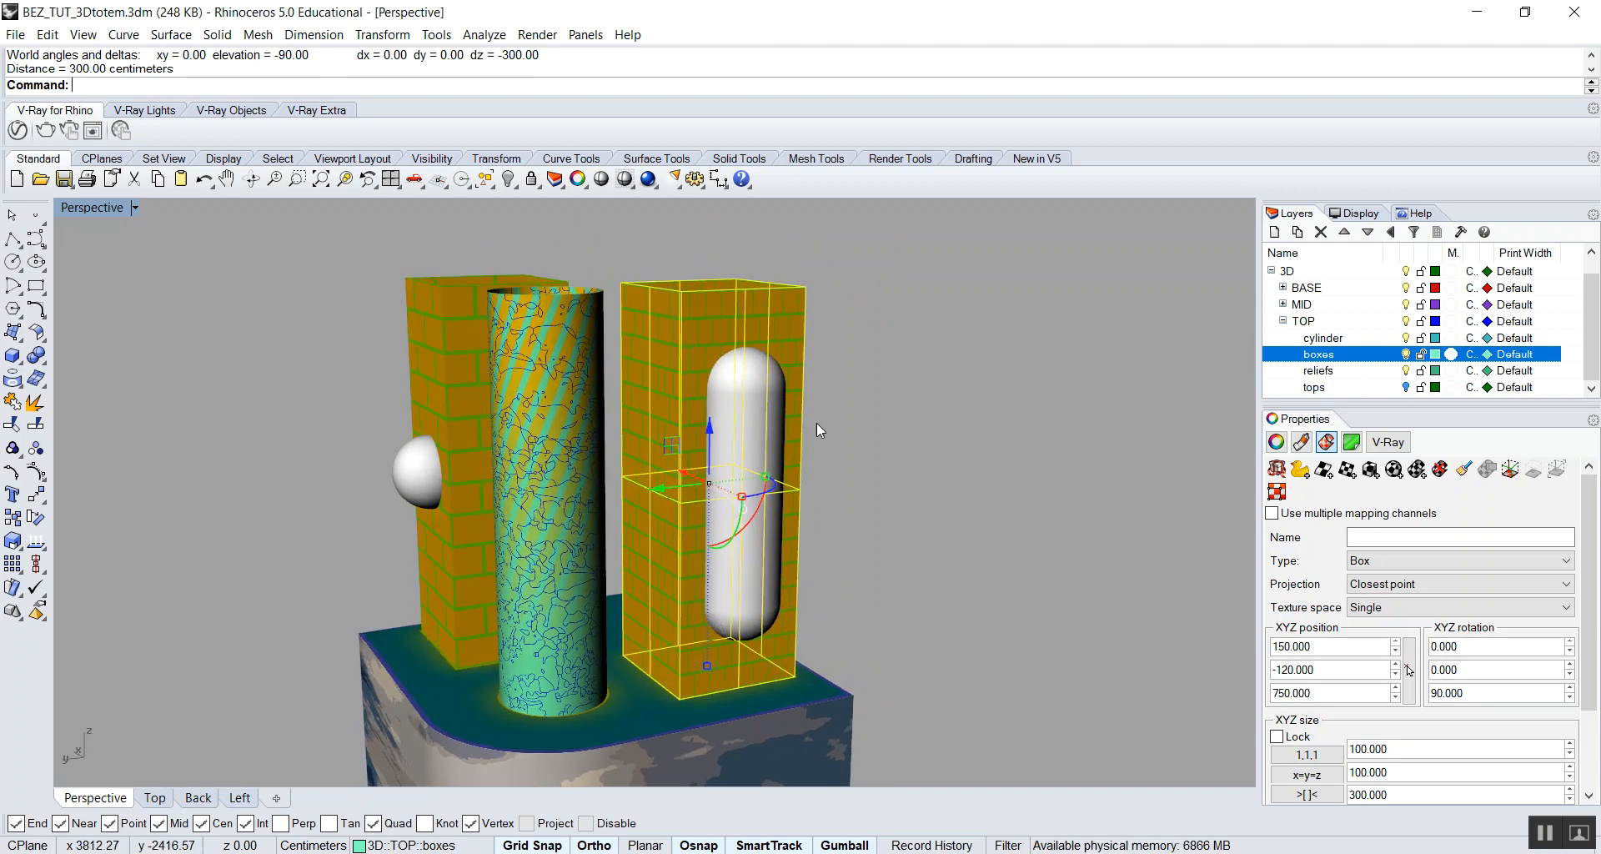
Set the repeat of TopBrickBox's T_brick01-01 (1) color texture to U 3.0 and V 1.0.
{"action": "right_click_drag", "start_coordinate": [742, 458], "coordinate": [879, 507]}
{"action": "scroll", "coordinate": [761, 359], "scroll_direction": "up", "scroll_amount": 4}
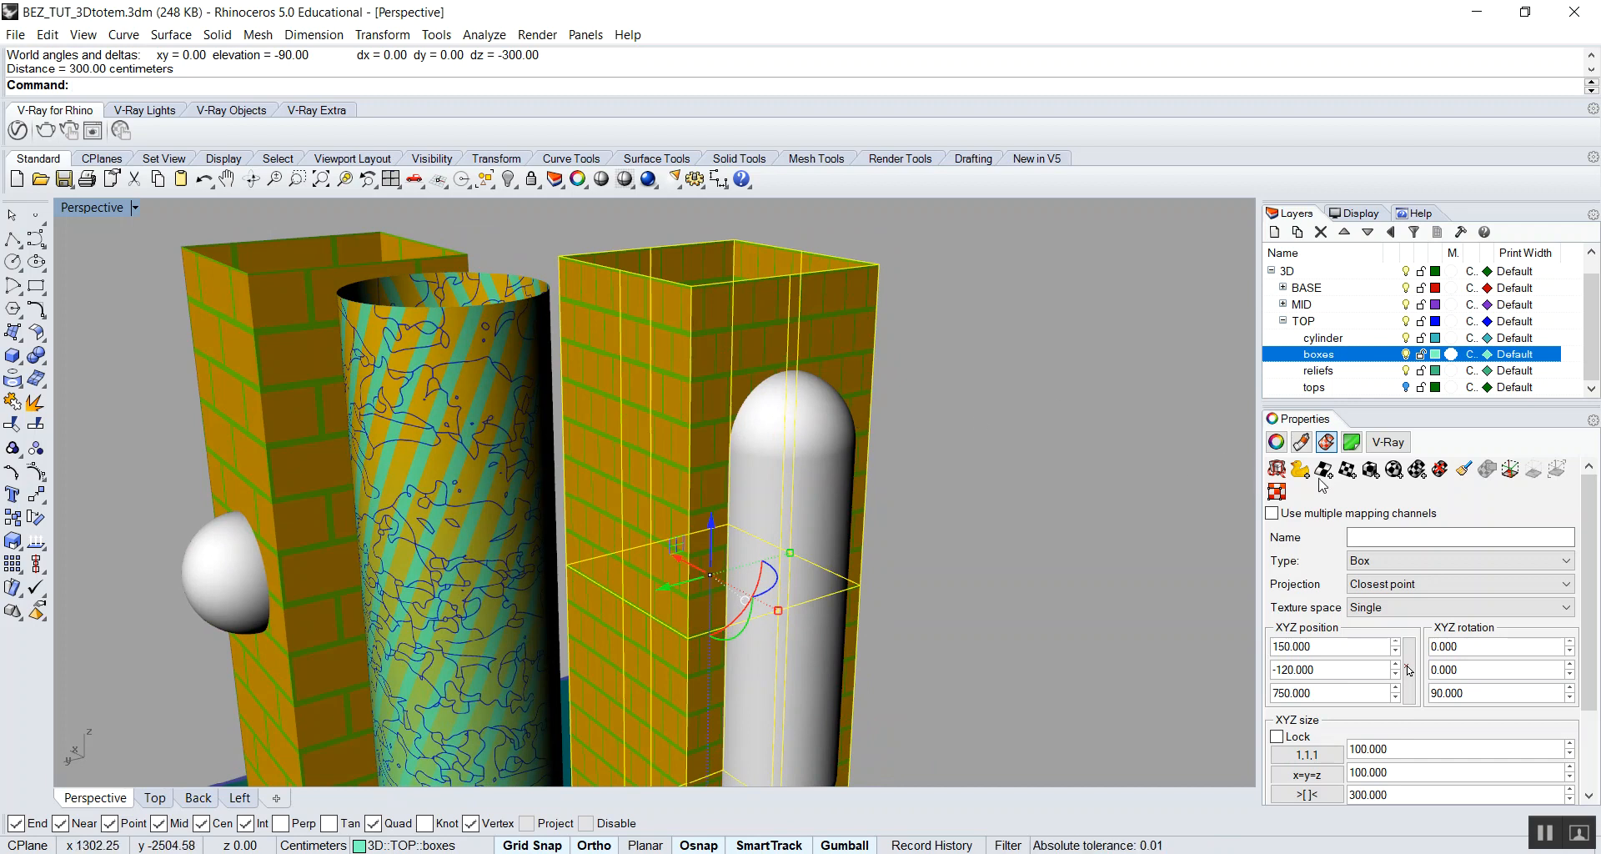
{"action": "left_click", "coordinate": [1302, 443]}
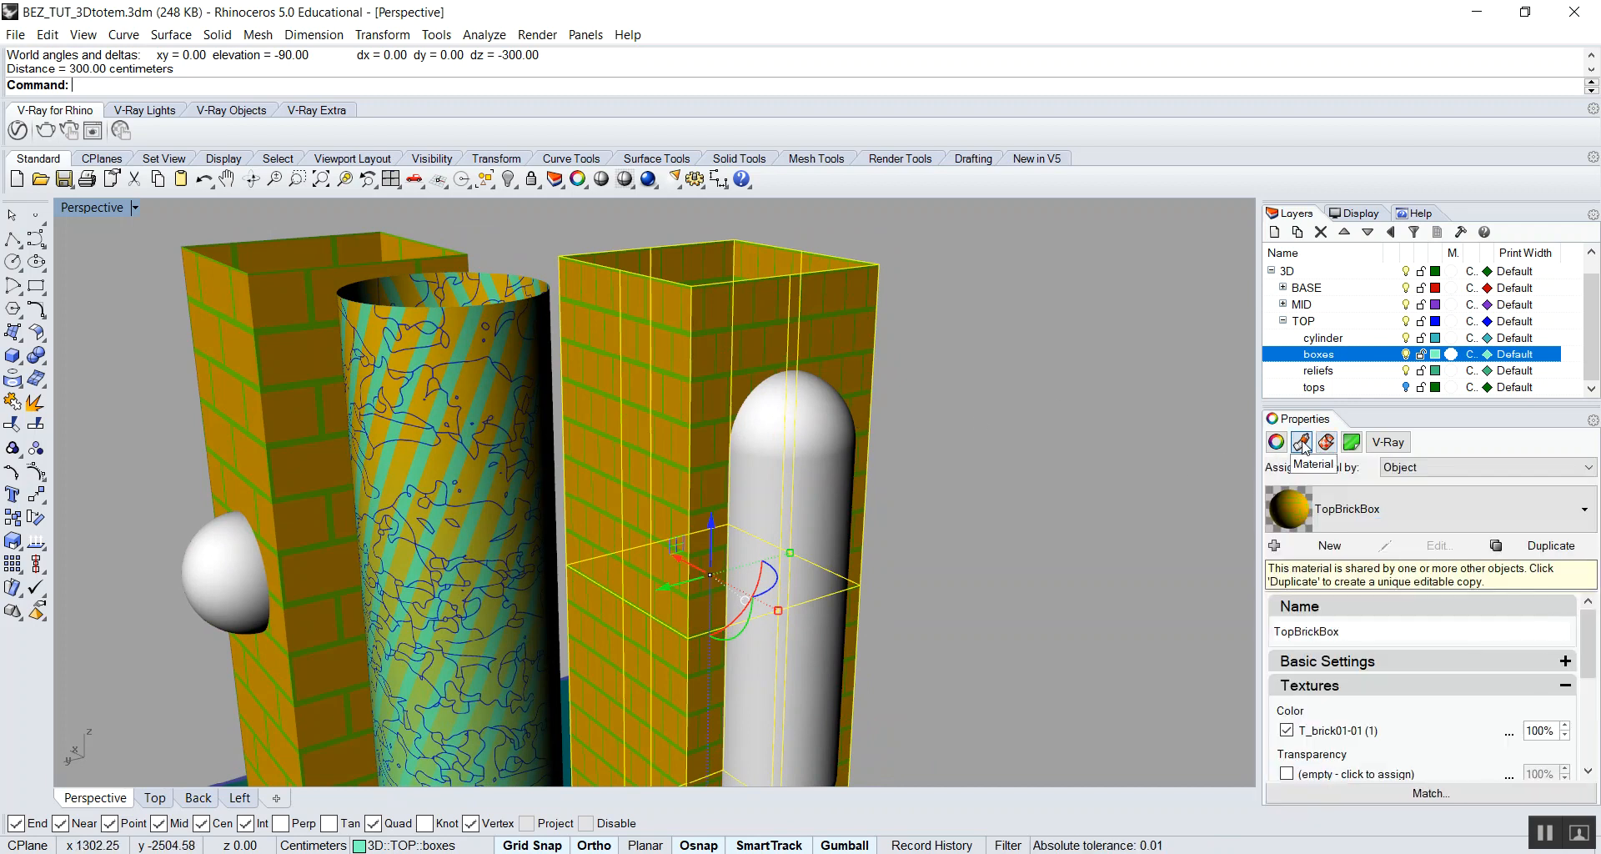
{"action": "left_click", "coordinate": [1320, 731]}
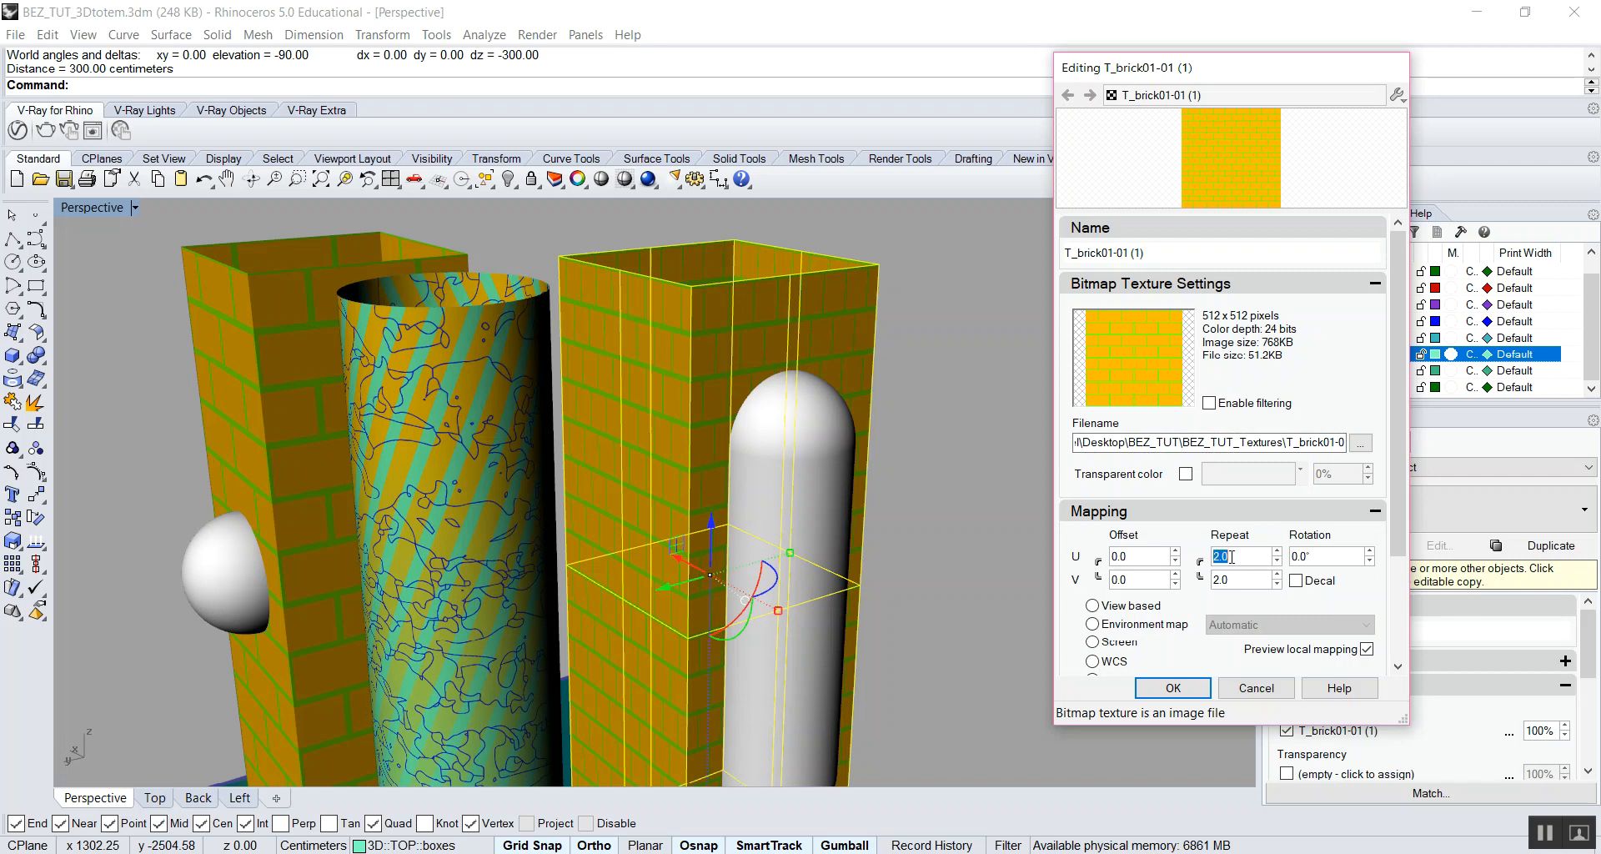
{"action": "type", "text": "6"}
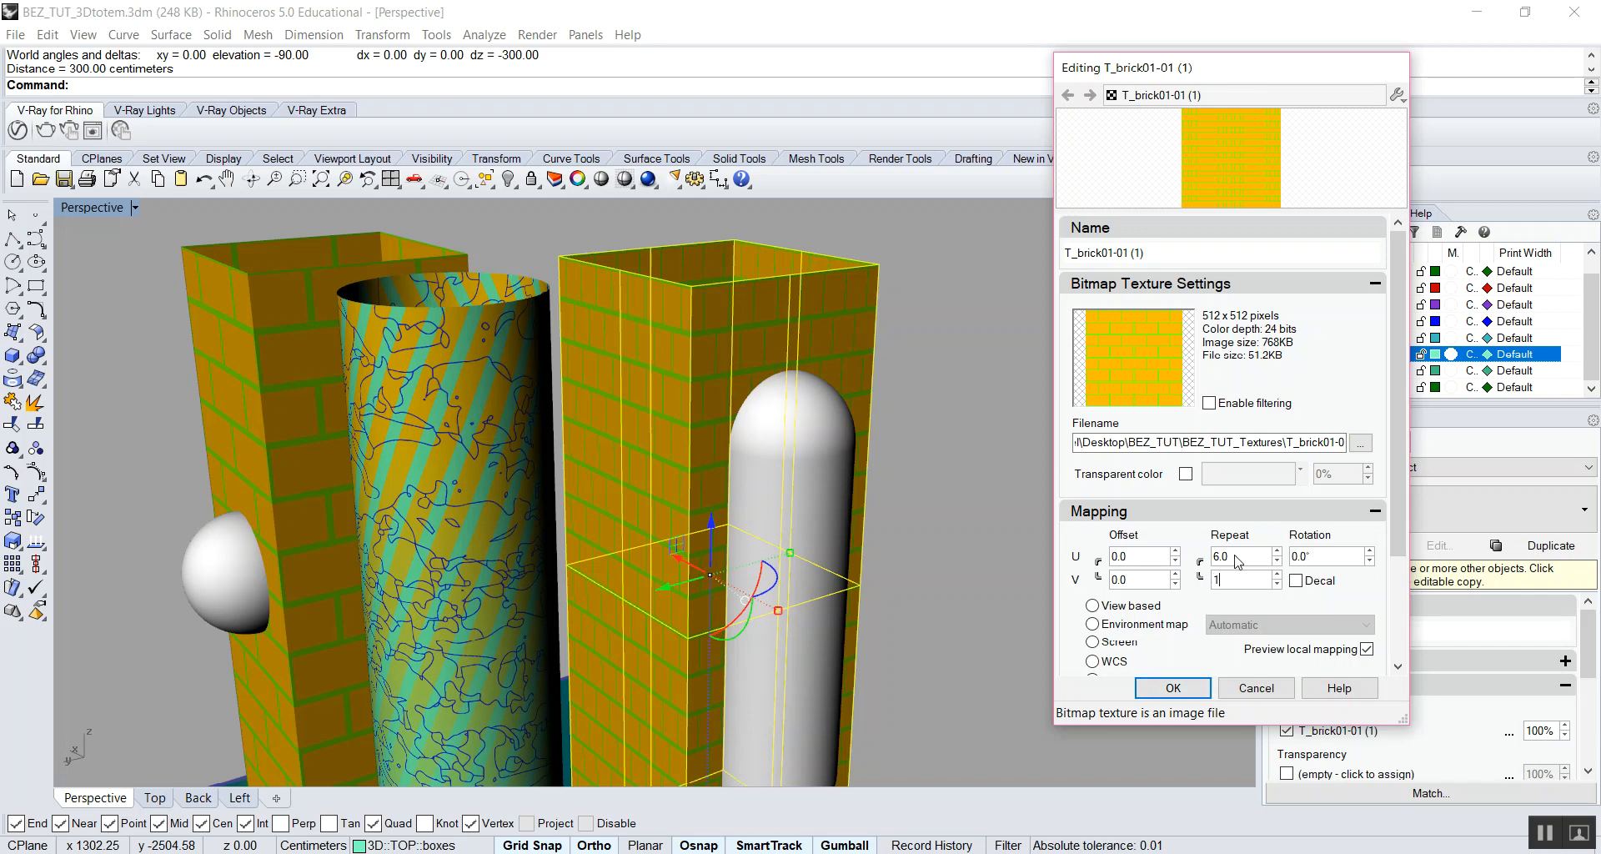
{"action": "key", "text": "Tab"}
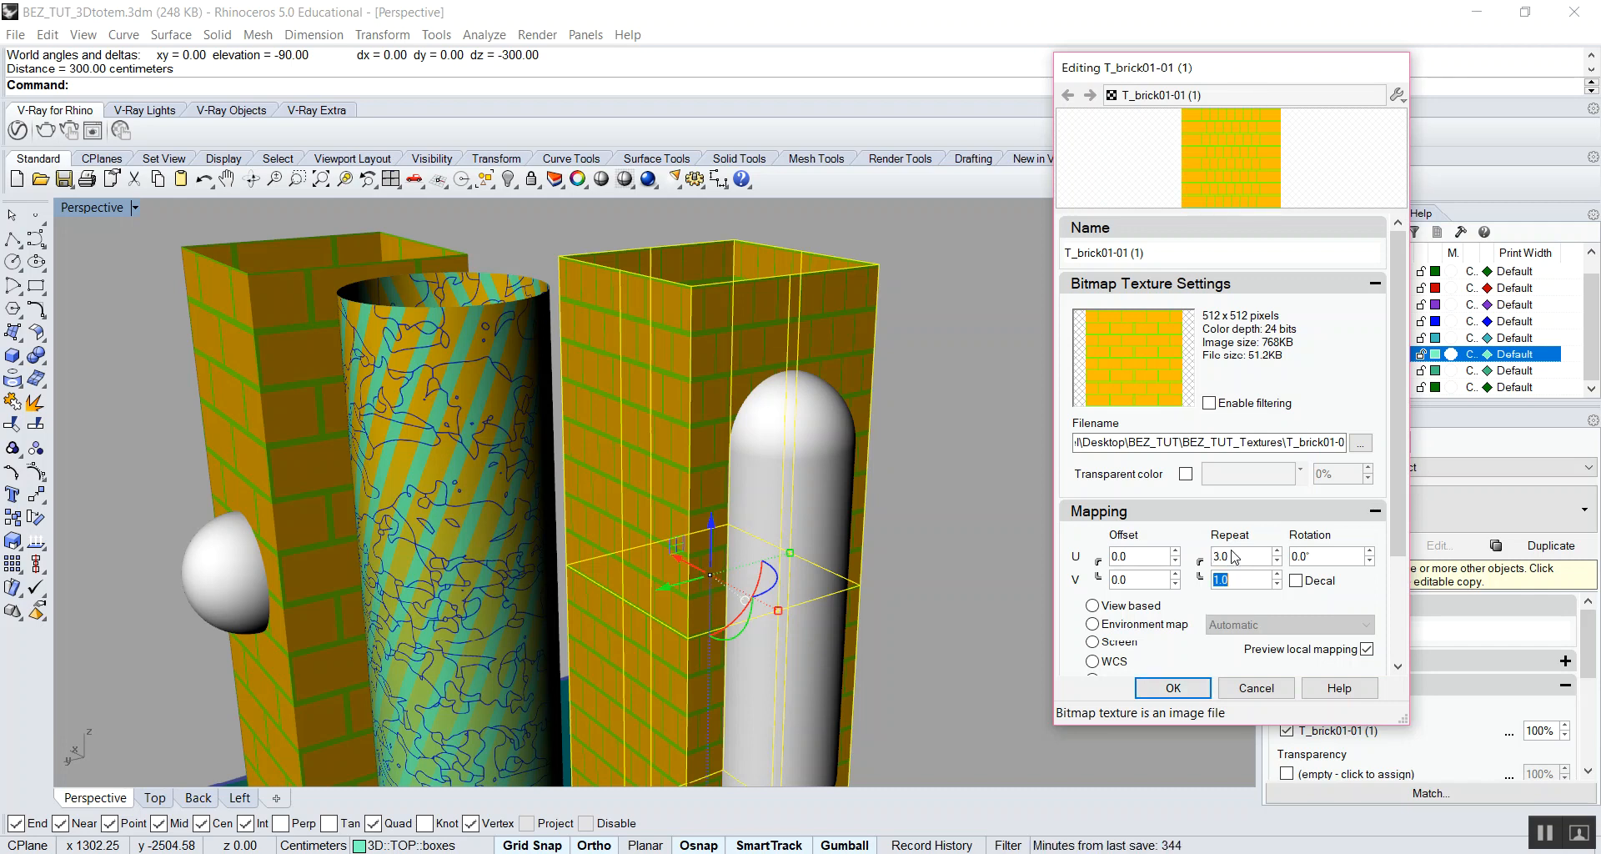
{"action": "left_click", "coordinate": [1198, 699]}
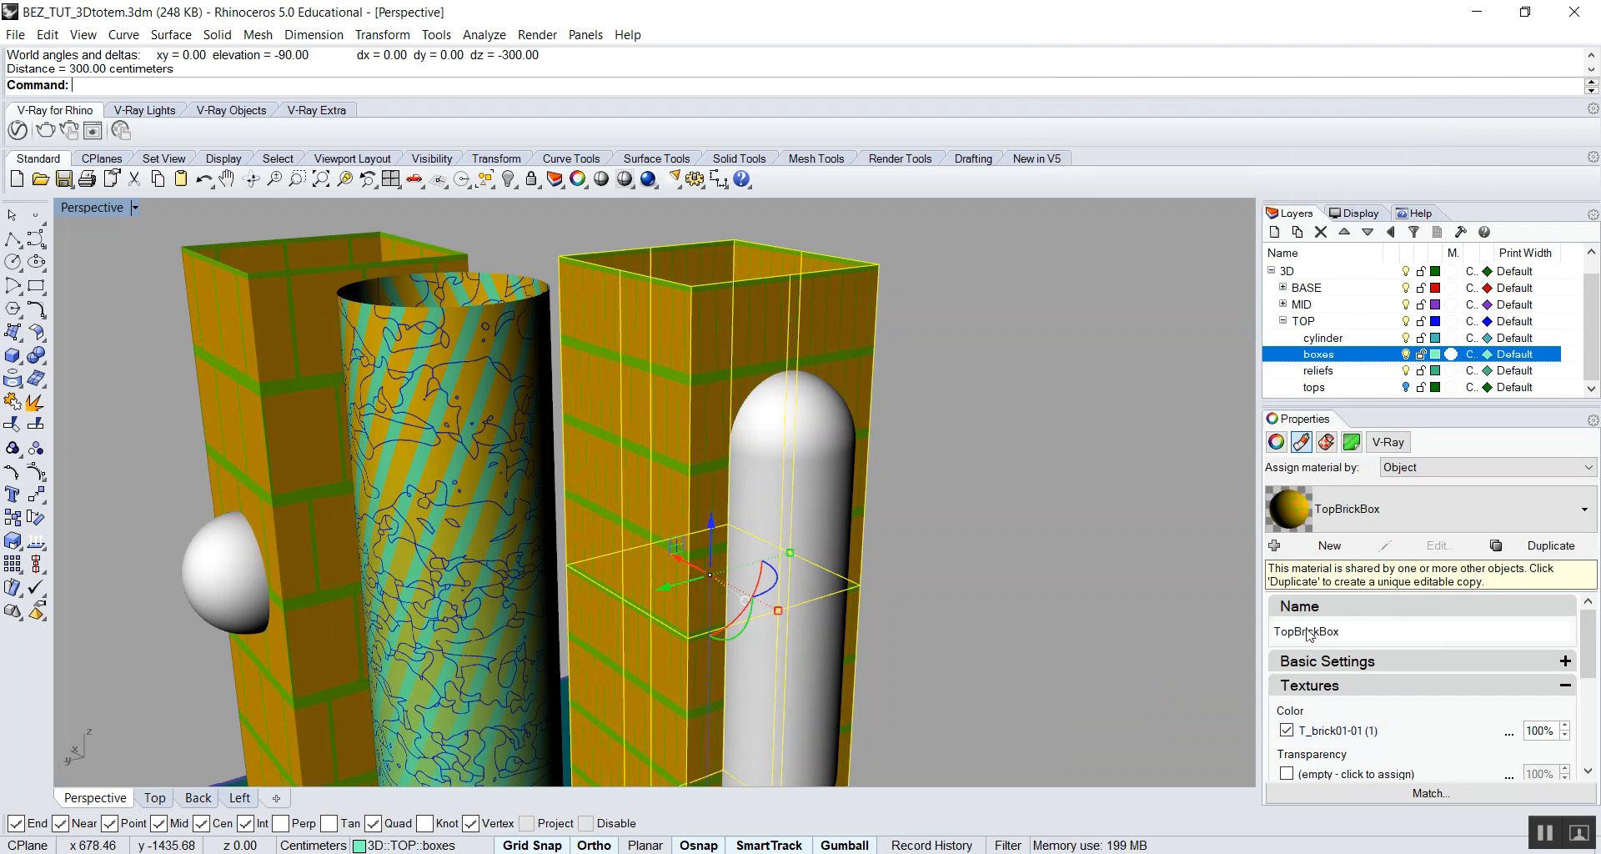
Set the repeat of the T_brick01-01 (1) color texture to U 1.0 and V 3.0 and check the bricks on the boxes.
{"action": "left_click", "coordinate": [1334, 731]}
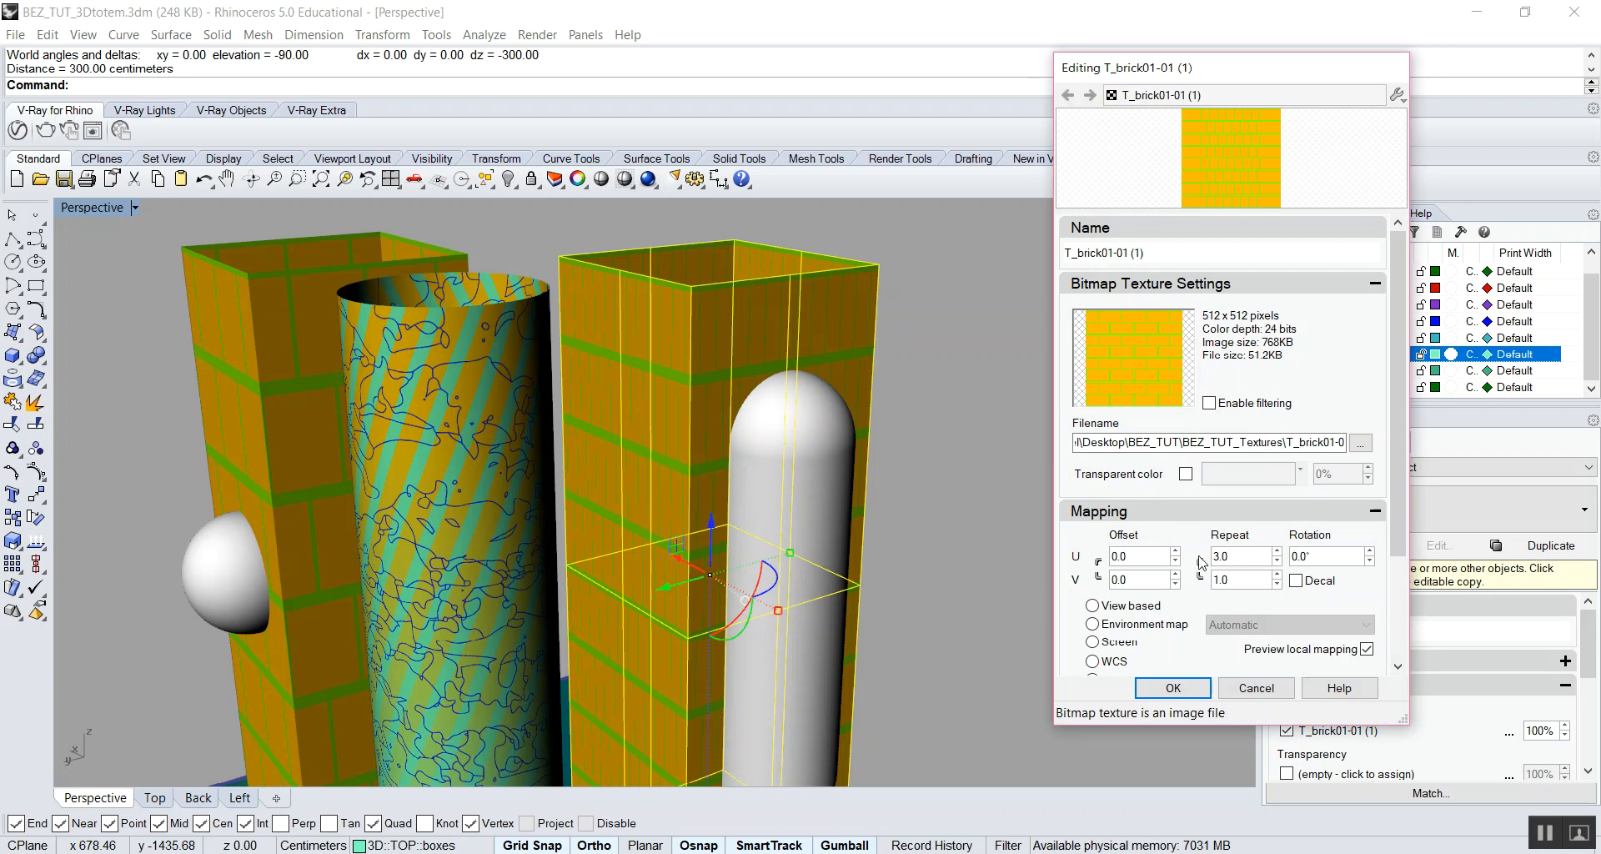
{"action": "double_click", "coordinate": [1227, 558]}
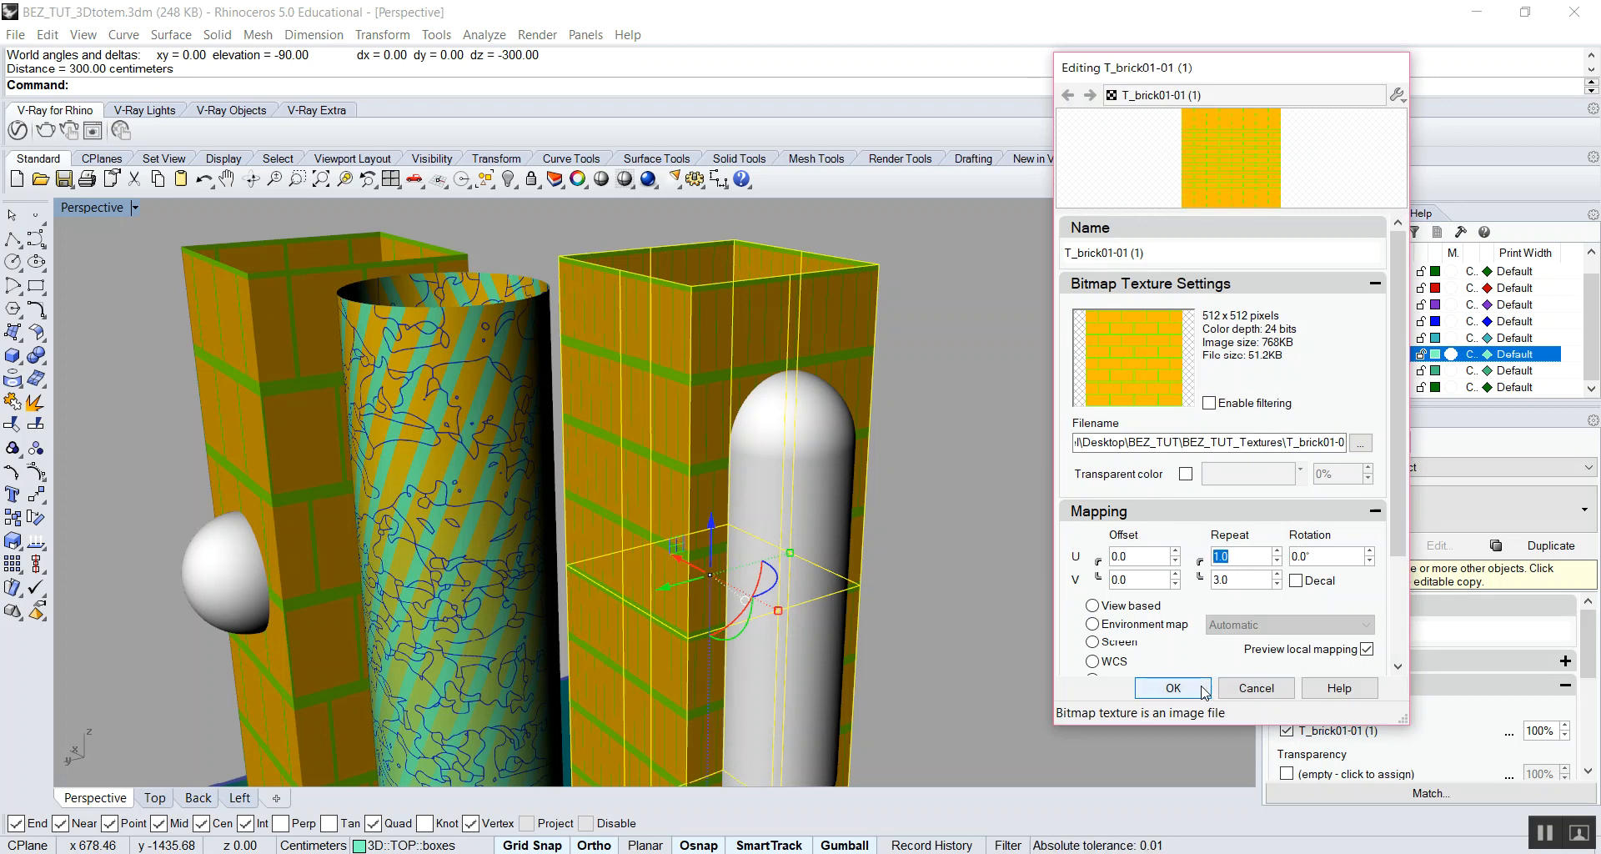
{"action": "left_click", "coordinate": [1172, 688]}
{"action": "scroll", "coordinate": [849, 419], "scroll_direction": "down", "scroll_amount": 5}
{"action": "scroll", "coordinate": [988, 548], "scroll_direction": "up", "scroll_amount": 5}
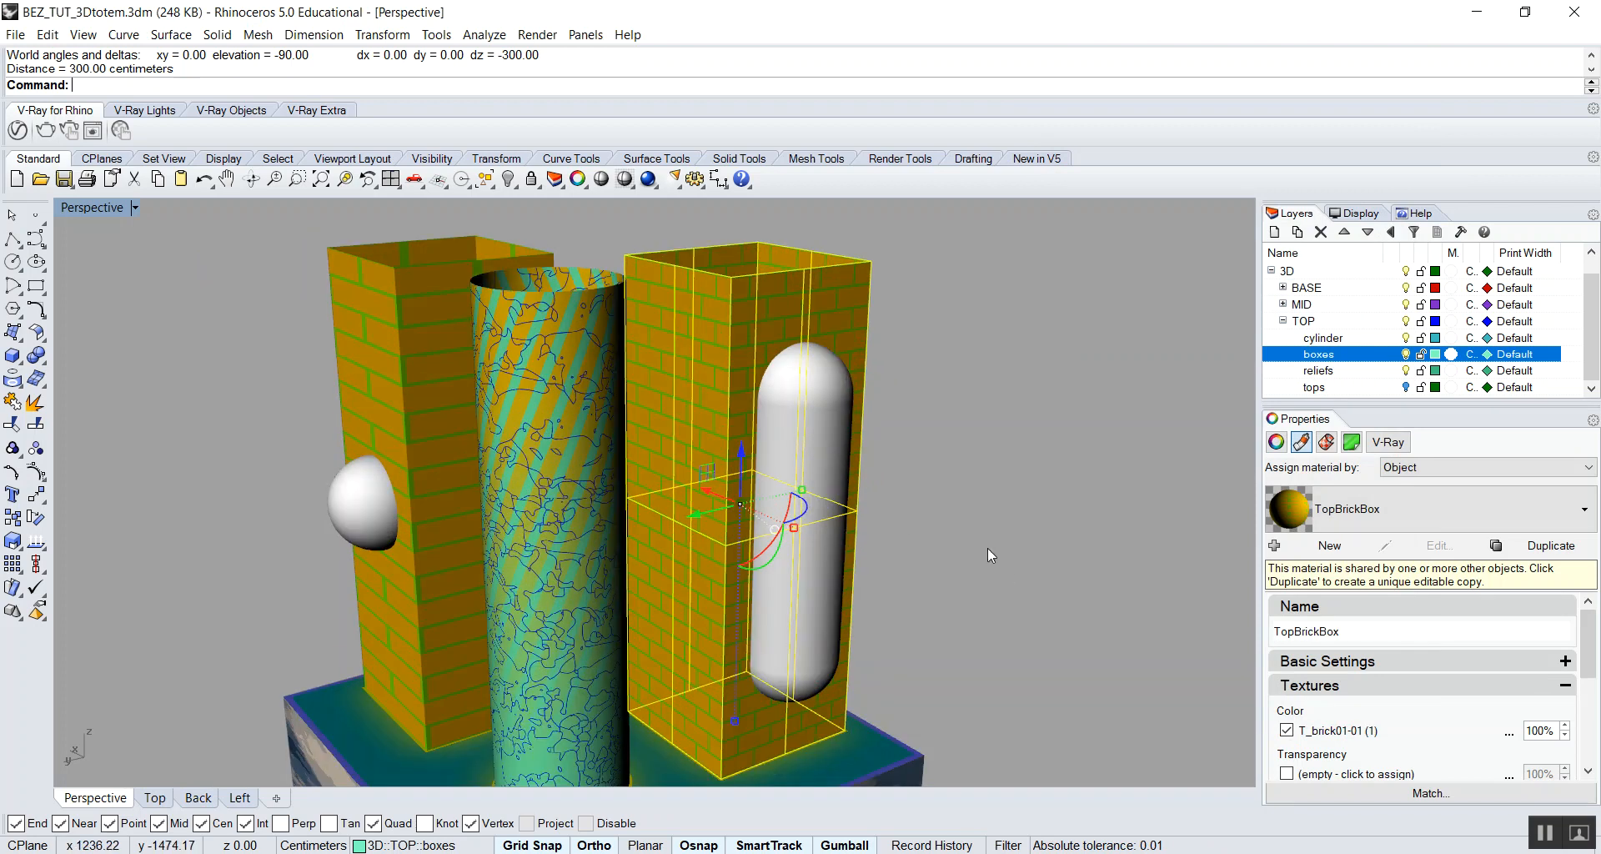
{"action": "right_click_drag", "start_coordinate": [882, 541], "coordinate": [828, 587]}
{"action": "right_click_drag", "start_coordinate": [677, 278], "coordinate": [727, 392]}
{"action": "scroll", "coordinate": [740, 333], "scroll_direction": "up", "scroll_amount": 4}
{"action": "scroll", "coordinate": [759, 275], "scroll_direction": "down", "scroll_amount": 2}
{"action": "right_click_drag", "start_coordinate": [768, 282], "coordinate": [629, 450]}
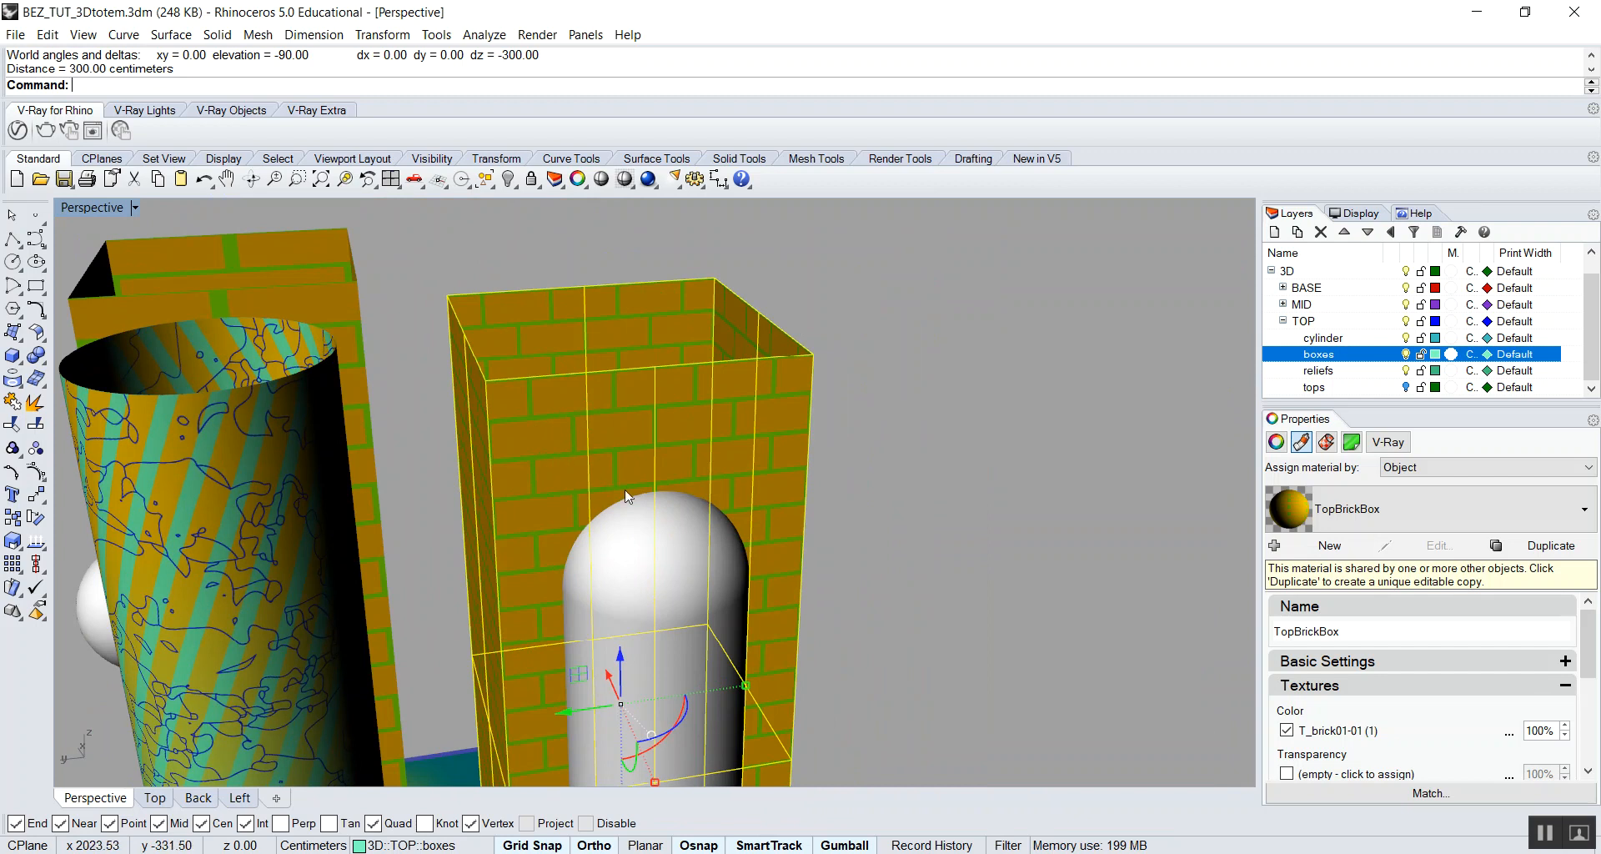
Set the U repeat of TopBrickBox's T_brick01-01 (1) color texture to 2 and check the brick size on the boxes.
{"action": "left_click", "coordinate": [1357, 730]}
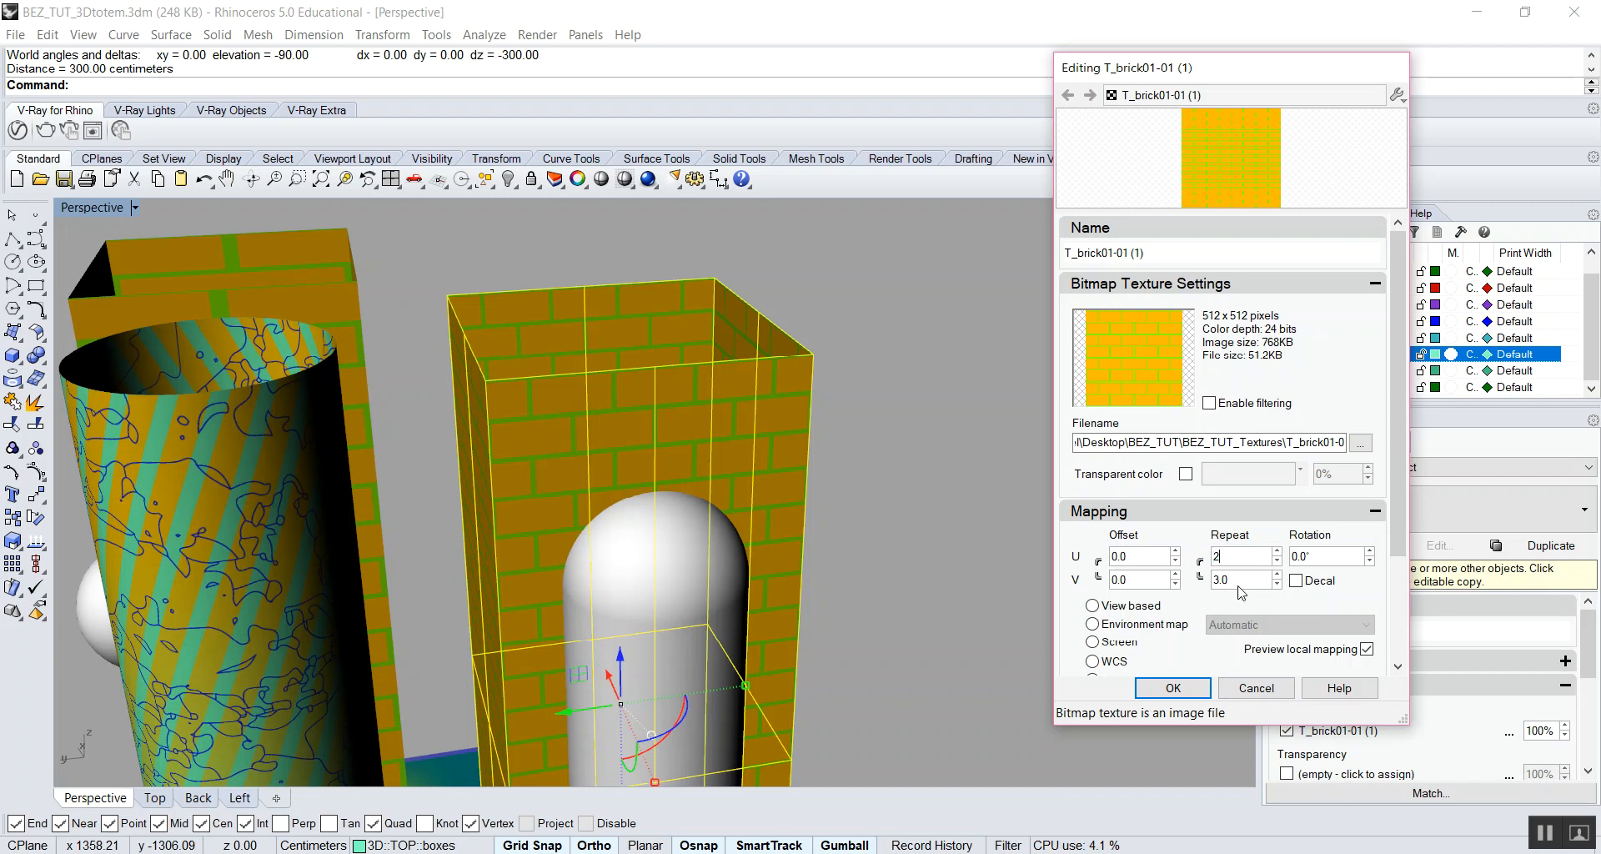
{"action": "left_click", "coordinate": [1172, 688]}
{"action": "scroll", "coordinate": [831, 415], "scroll_direction": "up", "scroll_amount": 5}
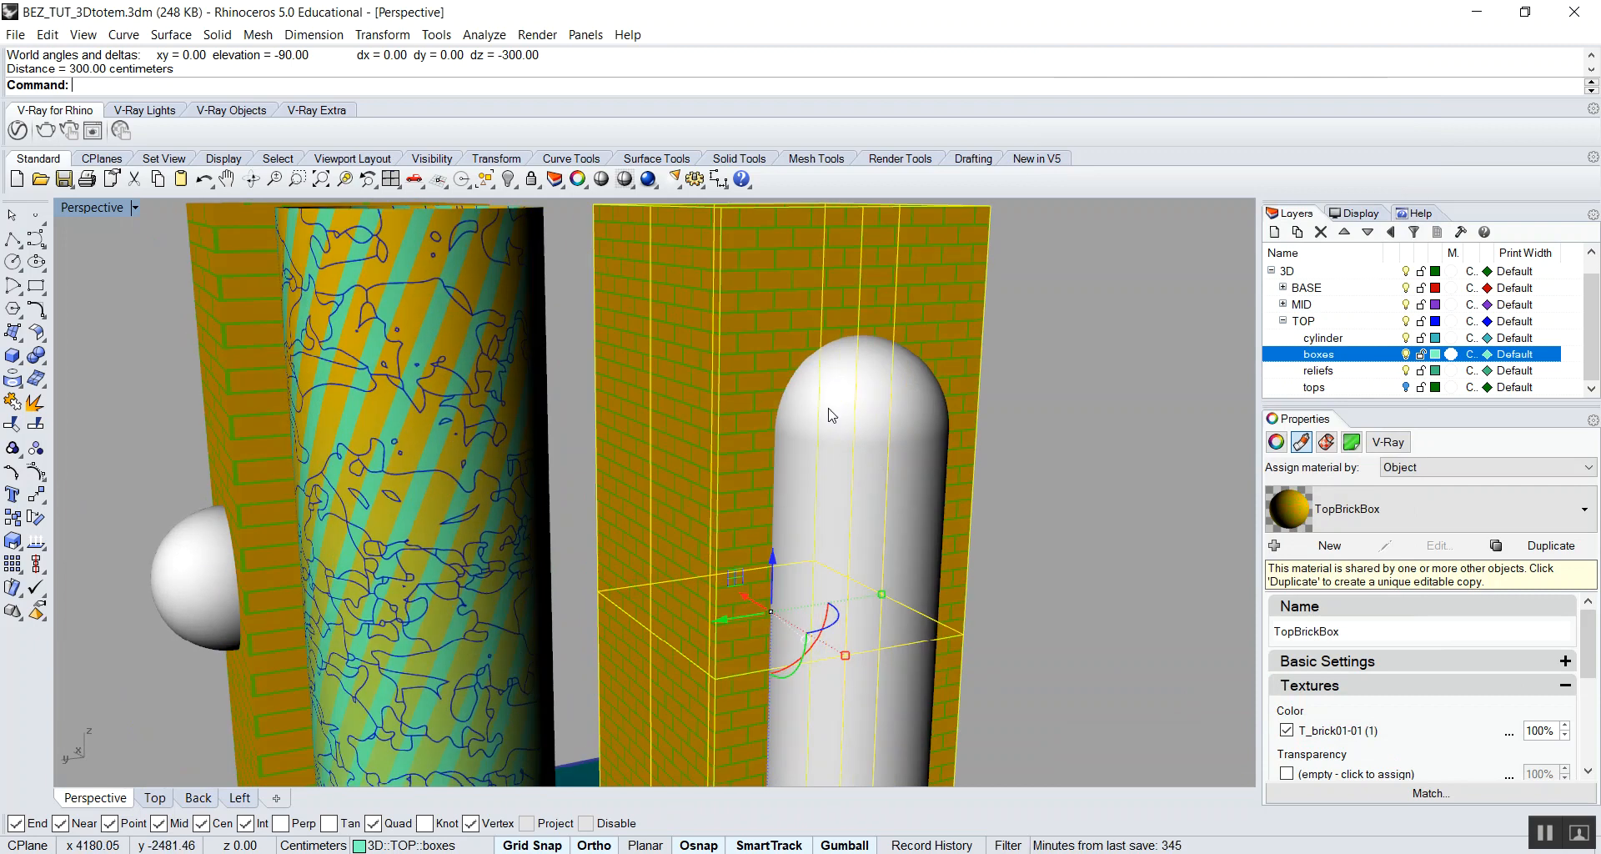
{"action": "key", "text": "Escape"}
{"action": "scroll", "coordinate": [834, 291], "scroll_direction": "down", "scroll_amount": 5}
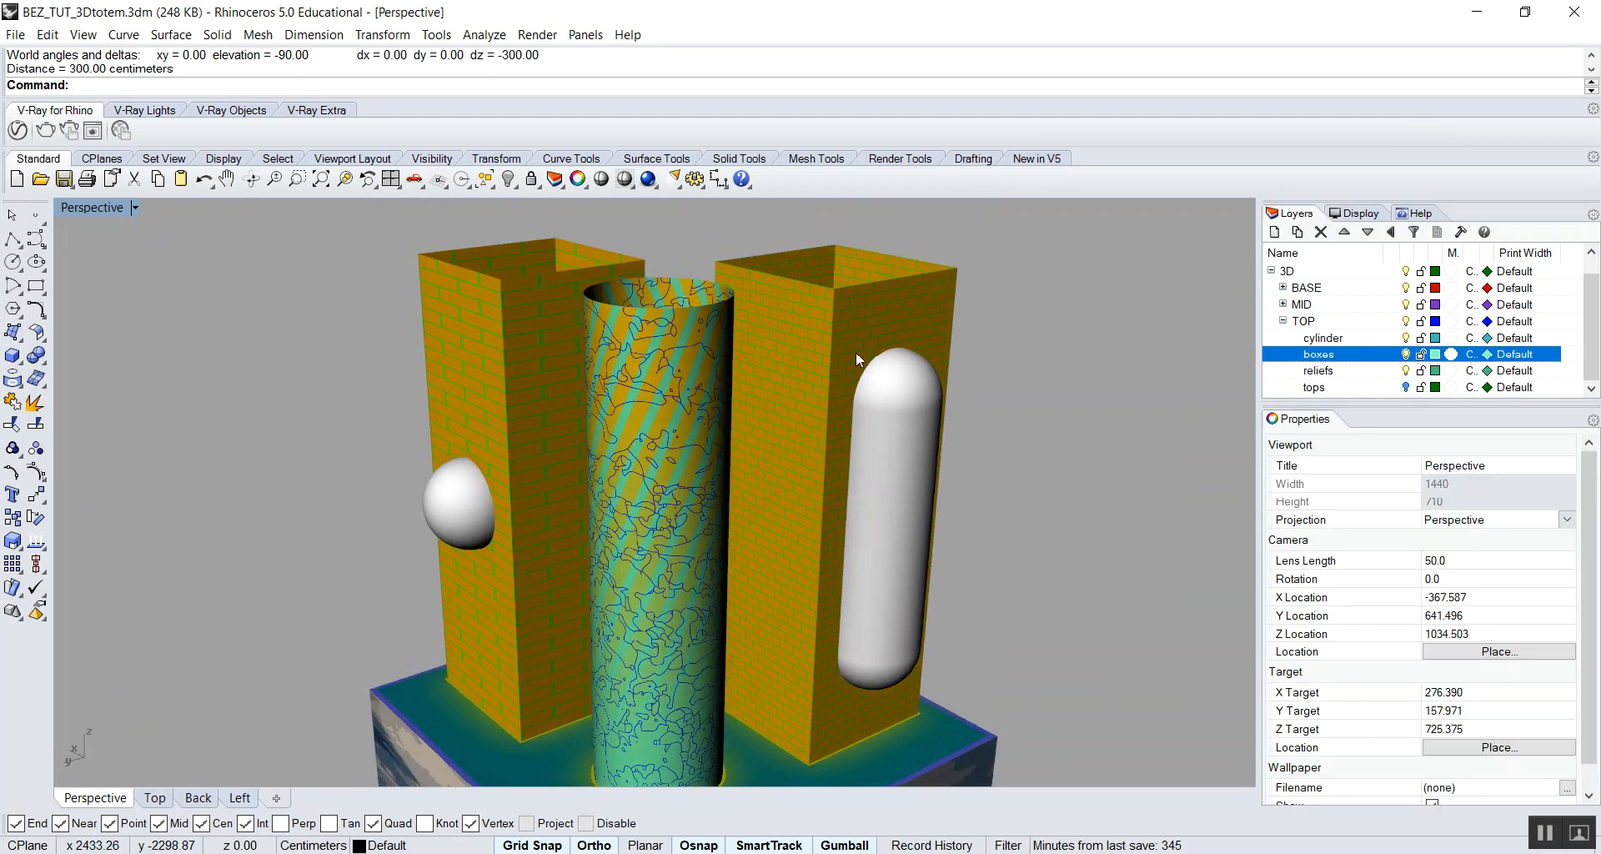
Apply a capped box mapping to the box with the hemispherical relief, snapped to its opposite base corners and full height.
{"action": "left_click", "coordinate": [520, 415]}
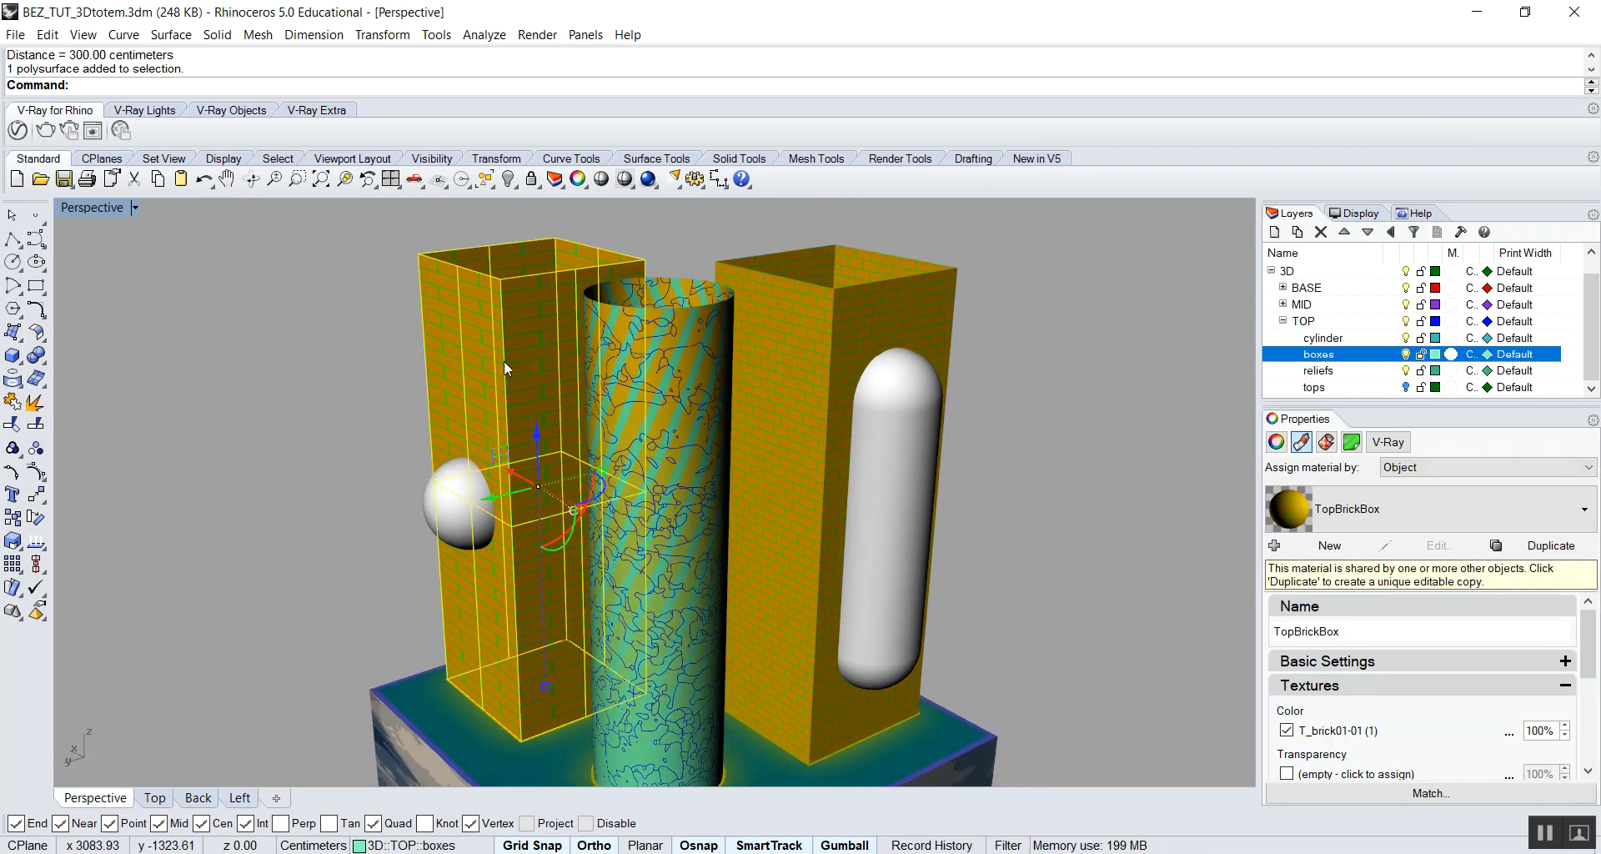
{"action": "right_click_drag", "start_coordinate": [538, 377], "coordinate": [598, 322]}
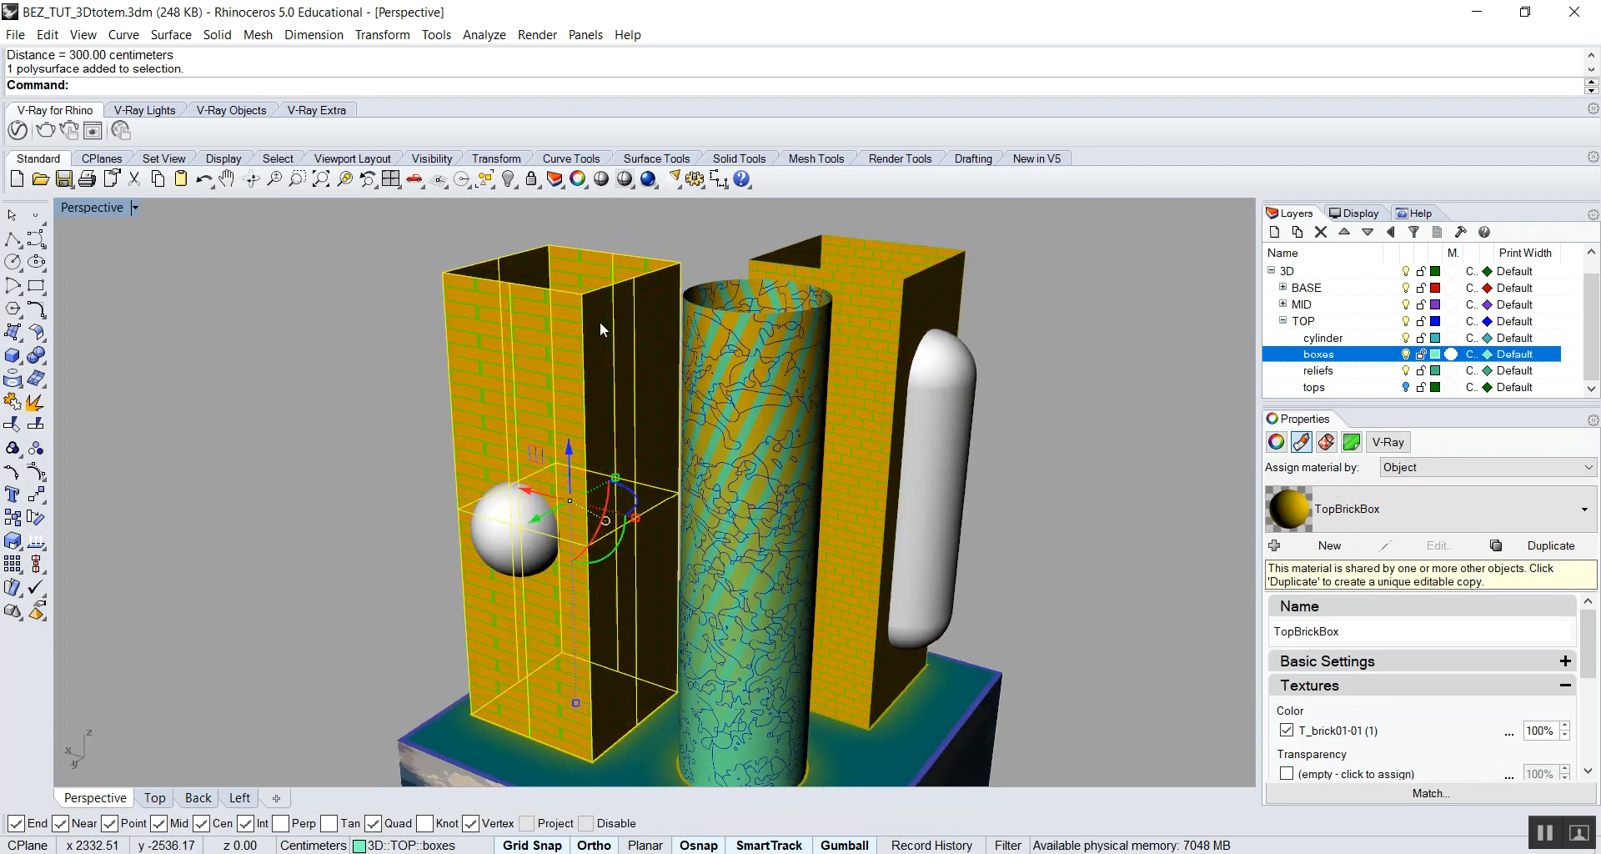
{"action": "left_click", "coordinate": [1326, 442]}
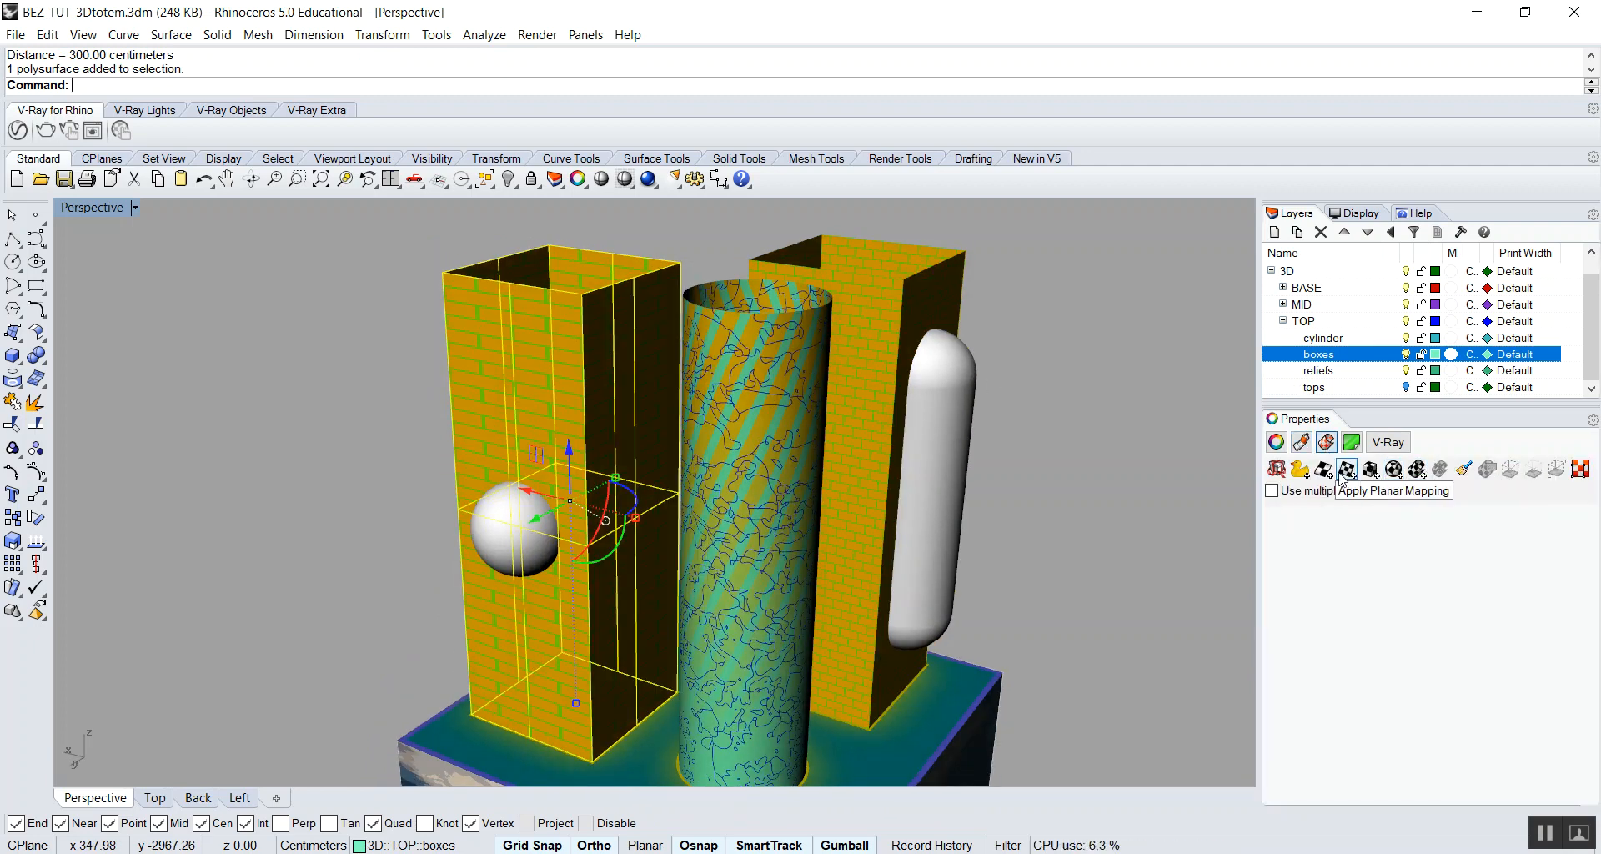
{"action": "left_click", "coordinate": [1416, 469]}
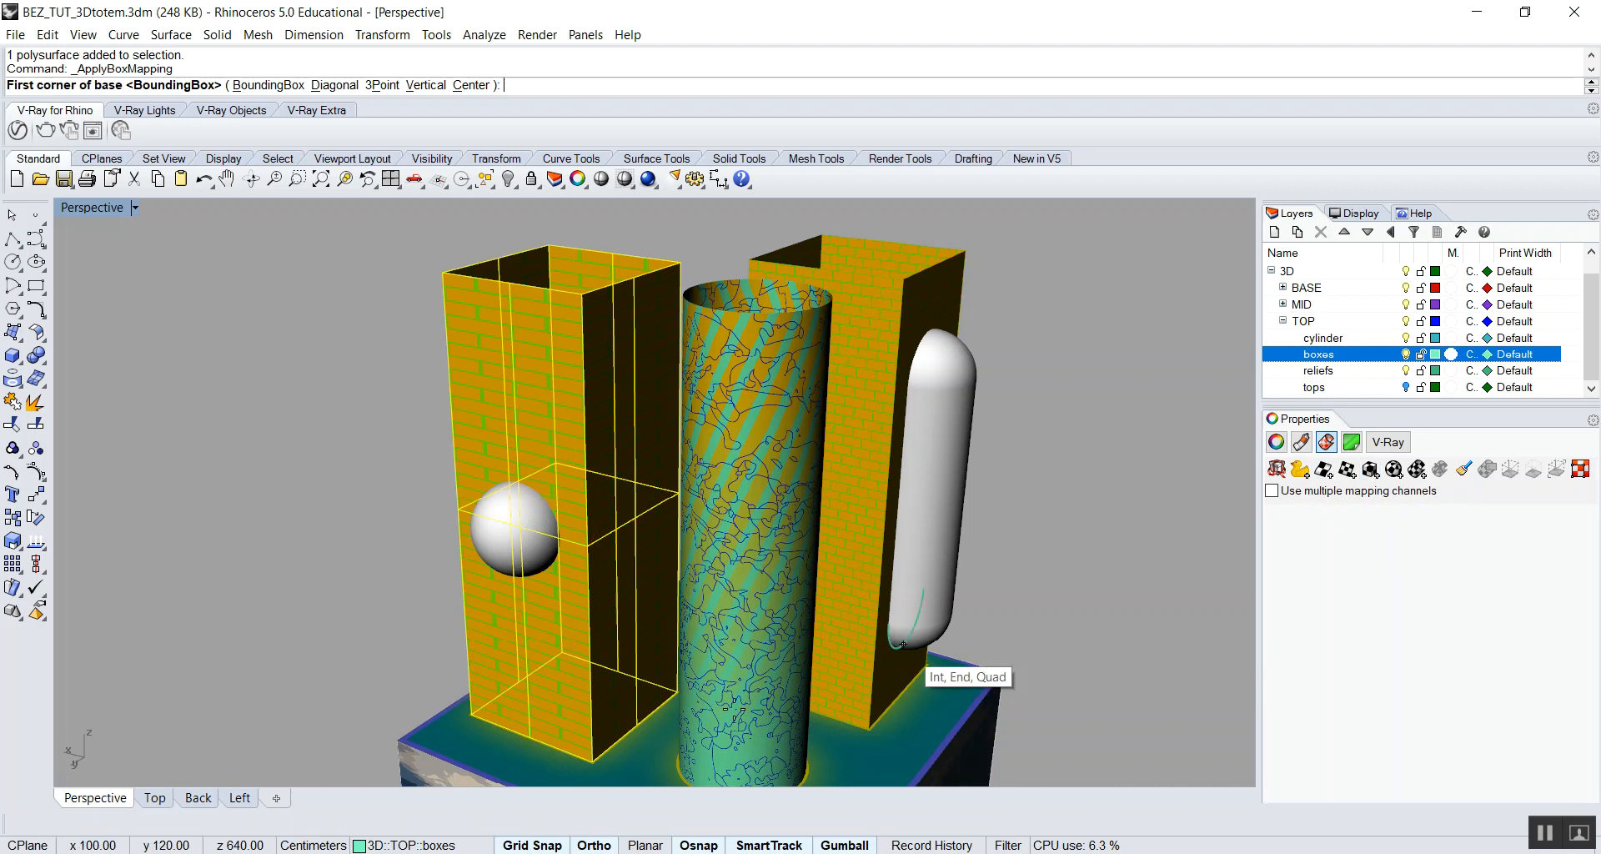
{"action": "left_click", "coordinate": [471, 715]}
{"action": "left_click", "coordinate": [678, 690]}
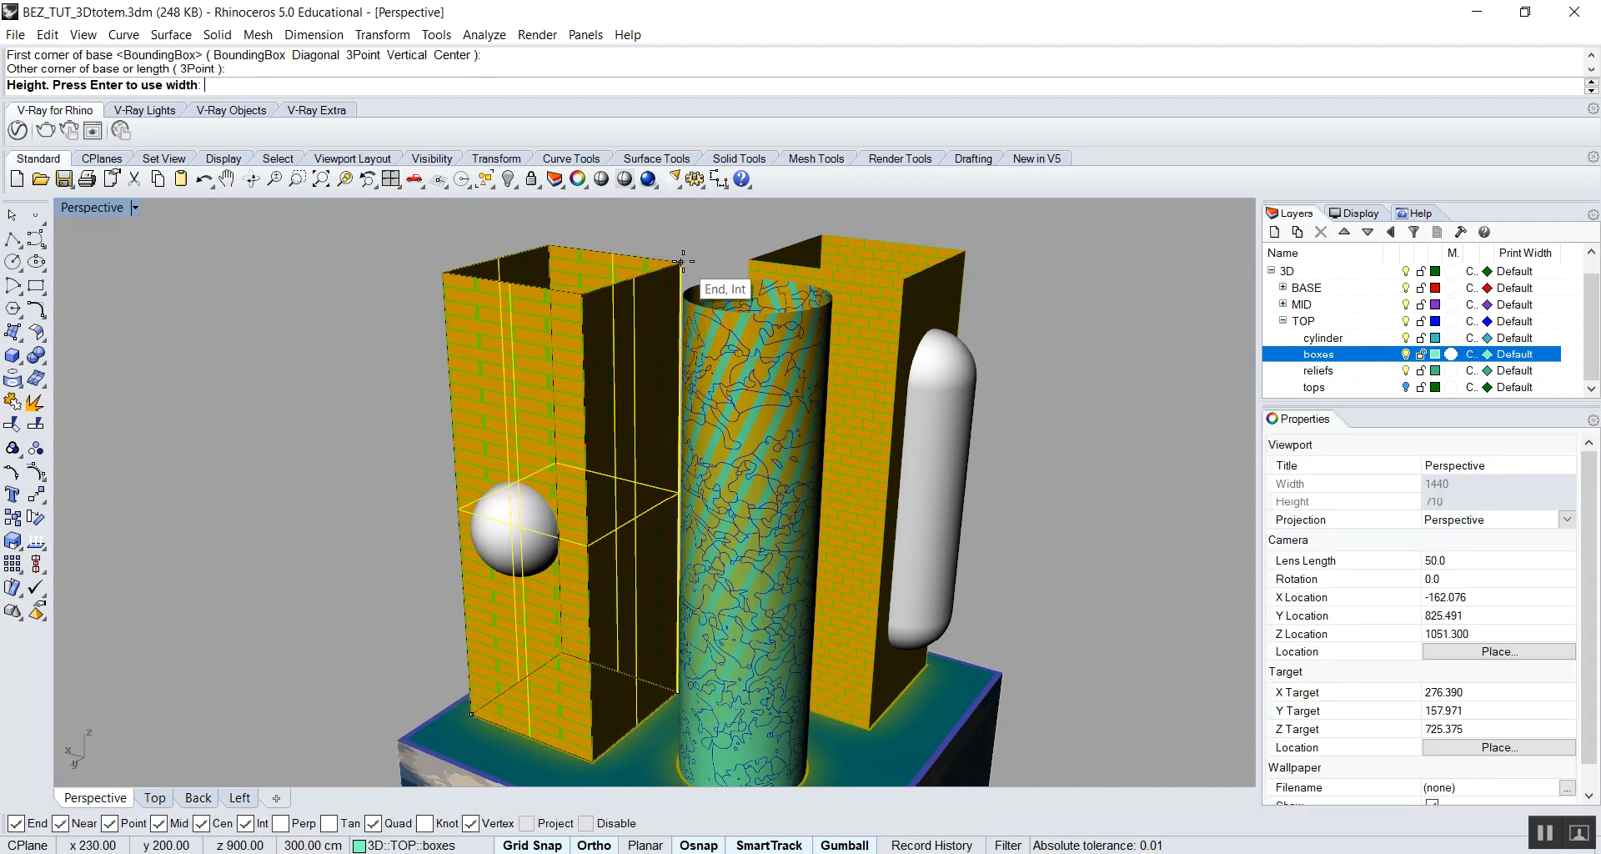
{"action": "left_click", "coordinate": [671, 263]}
{"action": "key", "text": "Return"}
Examine the scale and alignment of the bricks on both mapped boxes from several angles.
{"action": "left_click", "coordinate": [404, 286]}
{"action": "right_click_drag", "start_coordinate": [404, 286], "coordinate": [789, 504]}
{"action": "left_click", "coordinate": [774, 414]}
{"action": "key", "text": "Escape"}
{"action": "scroll", "coordinate": [824, 383], "scroll_direction": "up", "scroll_amount": 5}
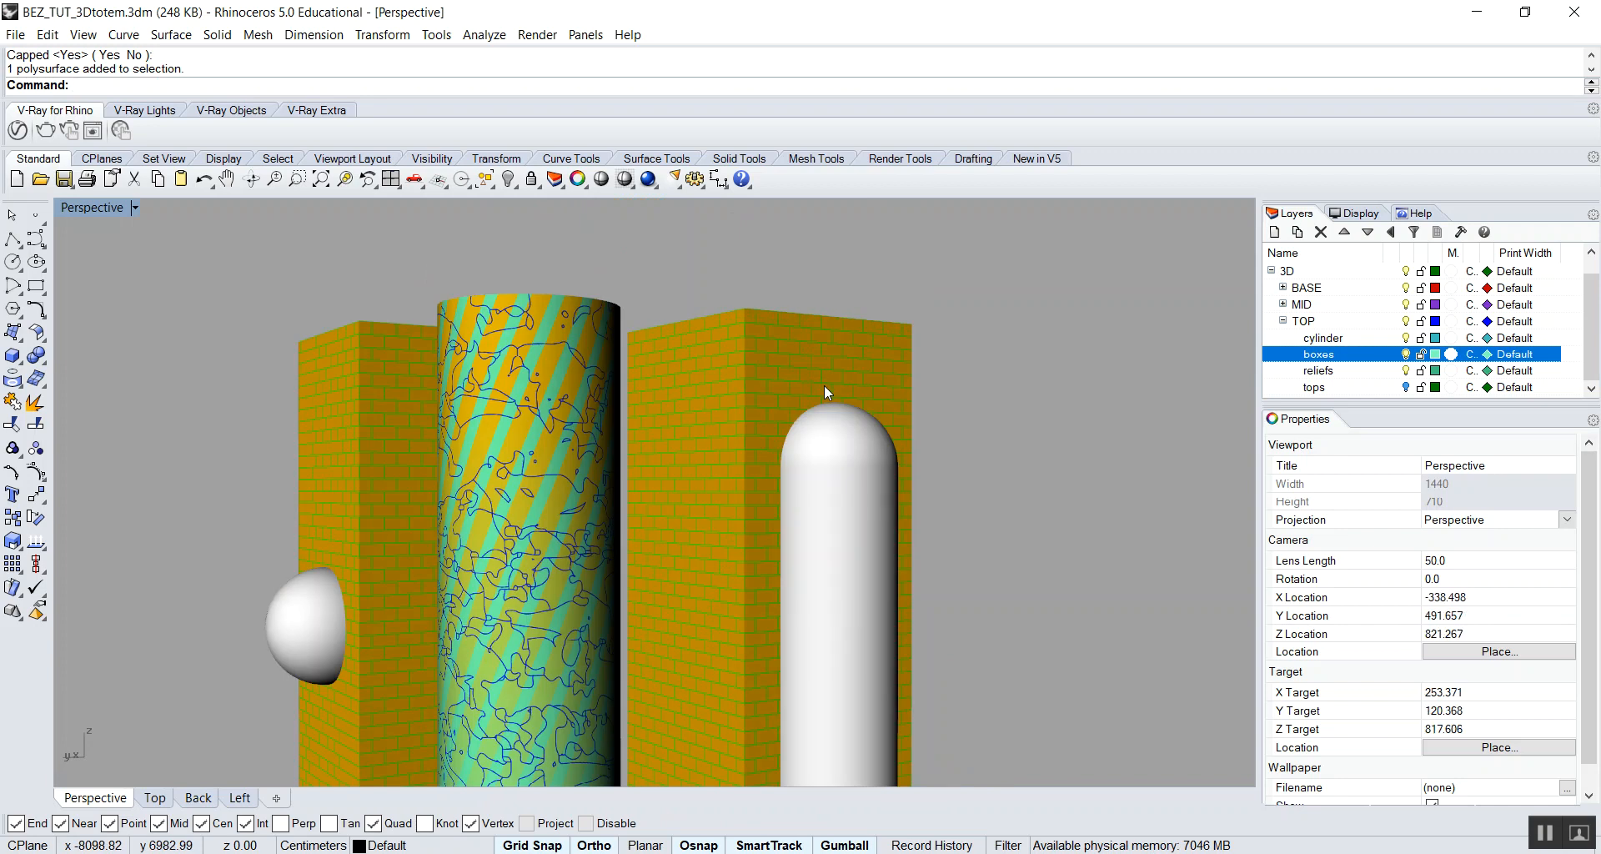
{"action": "scroll", "coordinate": [707, 354], "scroll_direction": "down", "scroll_amount": 5}
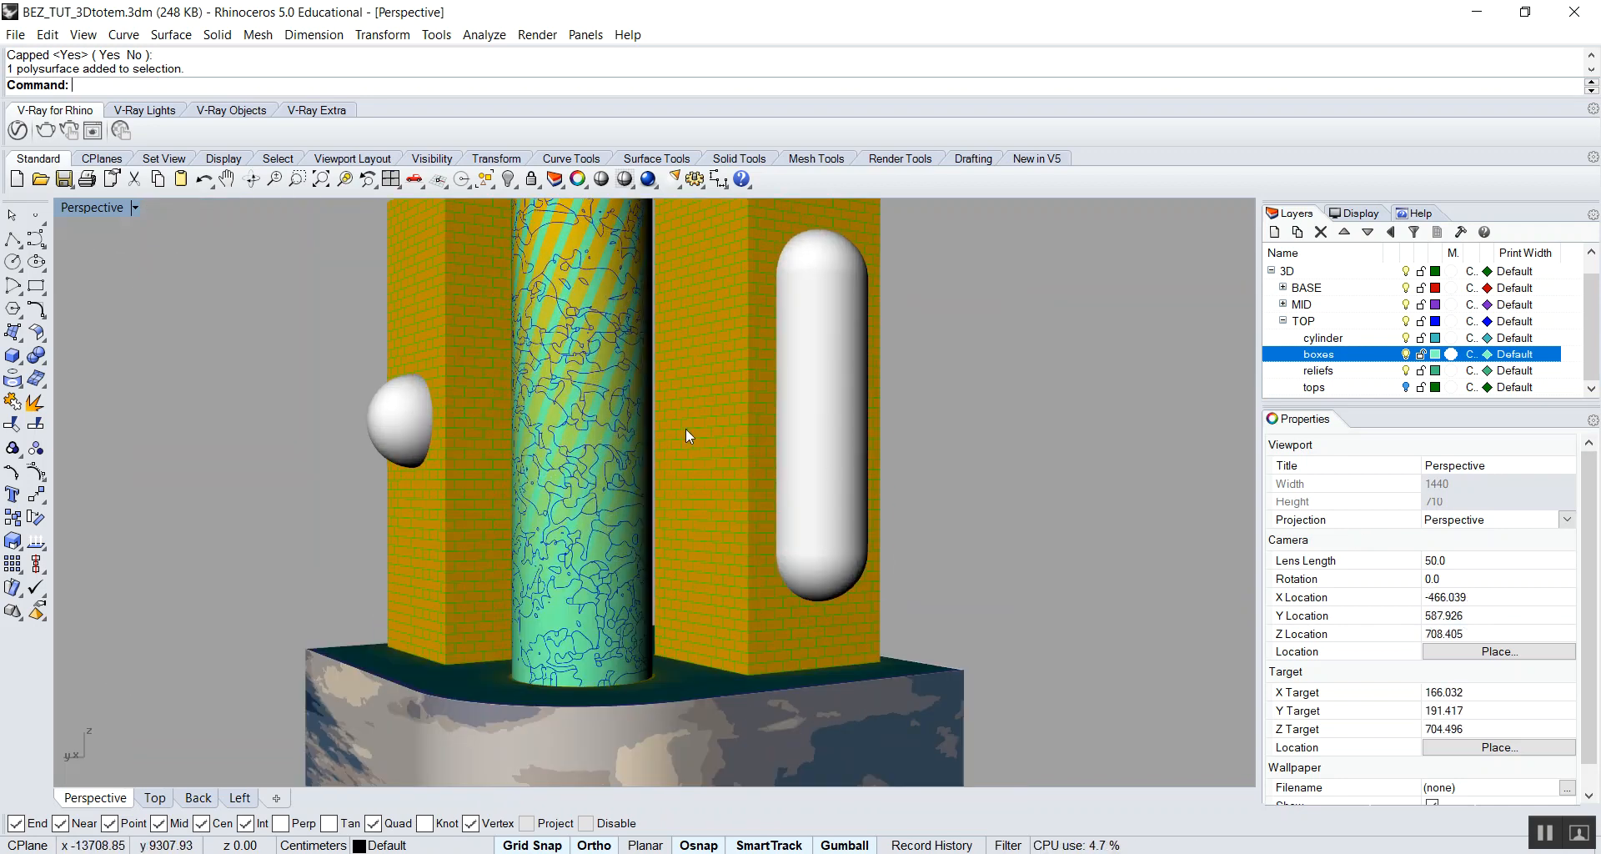
{"action": "scroll", "coordinate": [787, 490], "scroll_direction": "down", "scroll_amount": 6}
{"action": "scroll", "coordinate": [838, 432], "scroll_direction": "up", "scroll_amount": 5}
{"action": "right_click_drag", "start_coordinate": [841, 431], "coordinate": [794, 453]}
Assign the TopBrickBox material by object to the long rounded relief.
{"action": "left_click", "coordinate": [791, 450]}
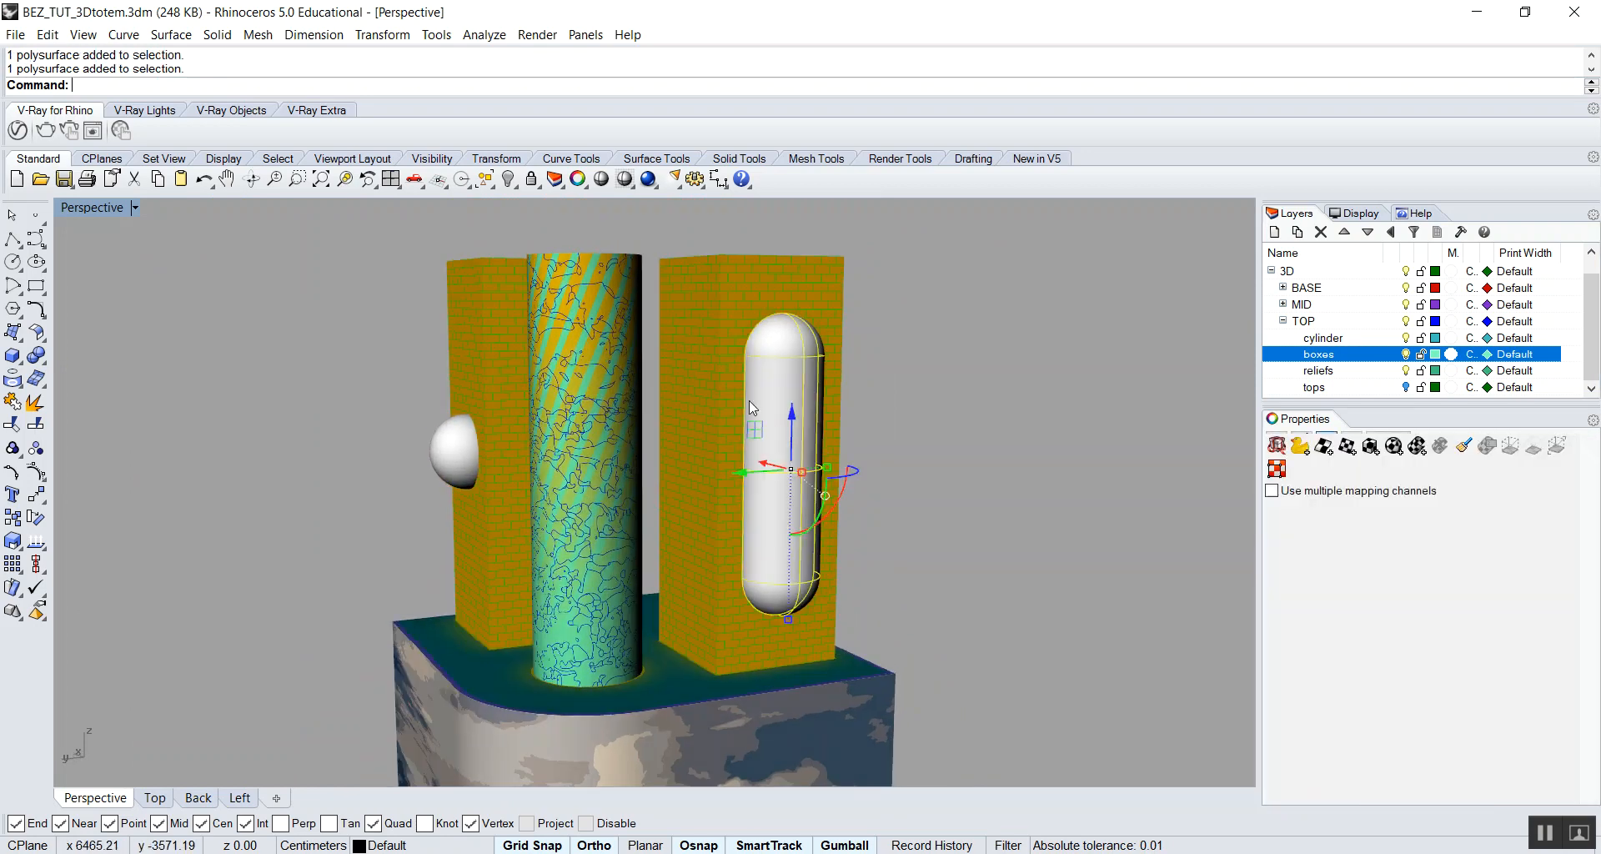
{"action": "right_click_drag", "start_coordinate": [794, 592], "coordinate": [713, 598]}
{"action": "right_click_drag", "start_coordinate": [727, 423], "coordinate": [790, 421]}
{"action": "scroll", "coordinate": [786, 349], "scroll_direction": "up", "scroll_amount": 4}
{"action": "left_click", "coordinate": [789, 346]}
{"action": "left_click", "coordinate": [778, 477]}
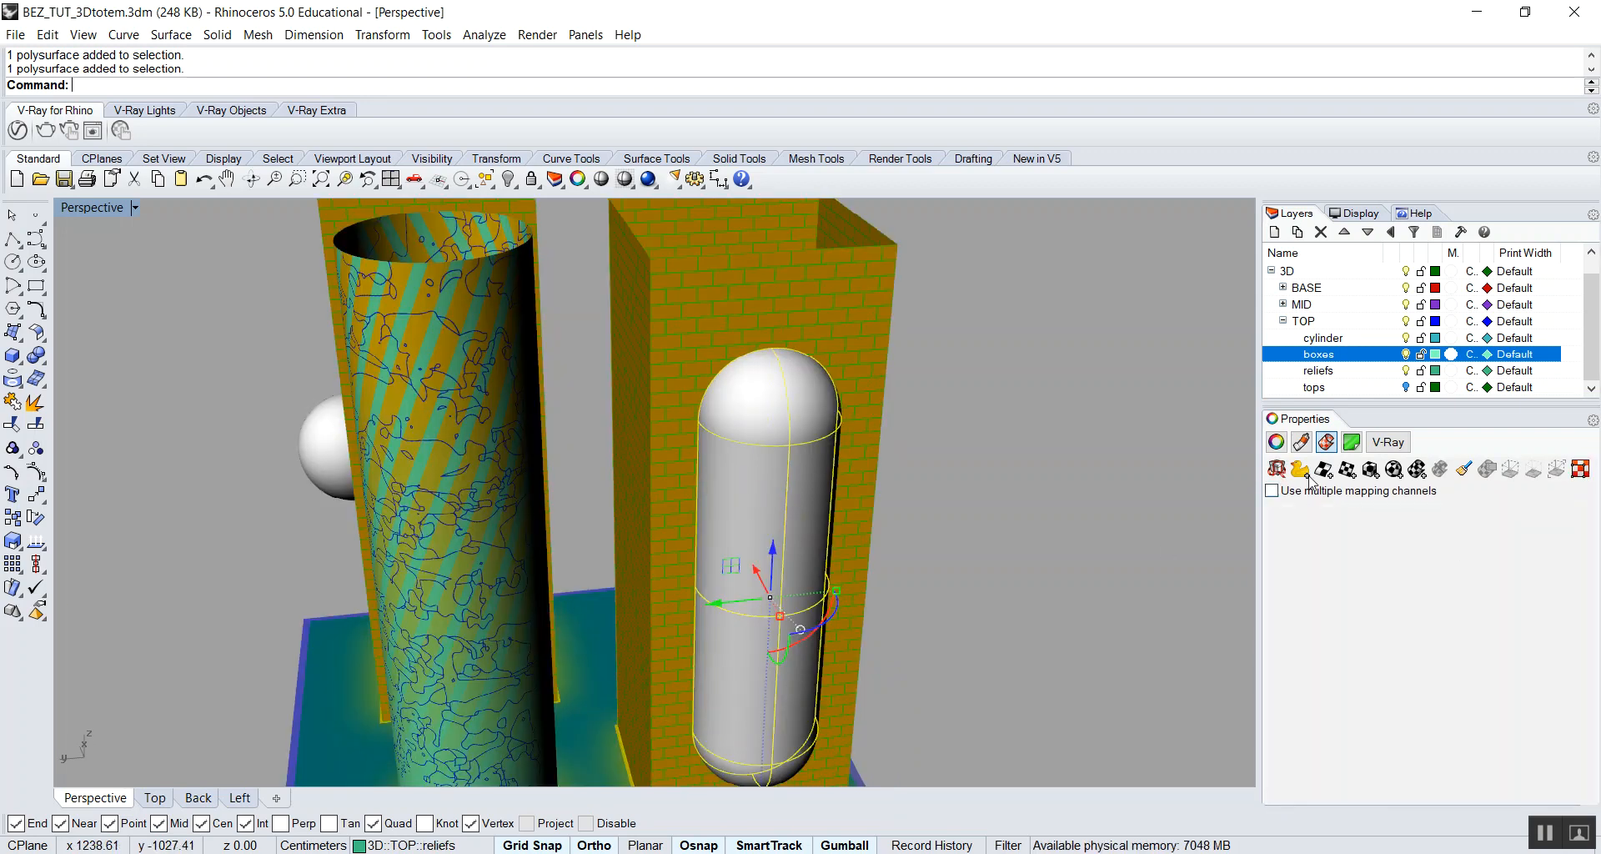
{"action": "left_click", "coordinate": [1301, 442]}
{"action": "left_click", "coordinate": [1444, 470]}
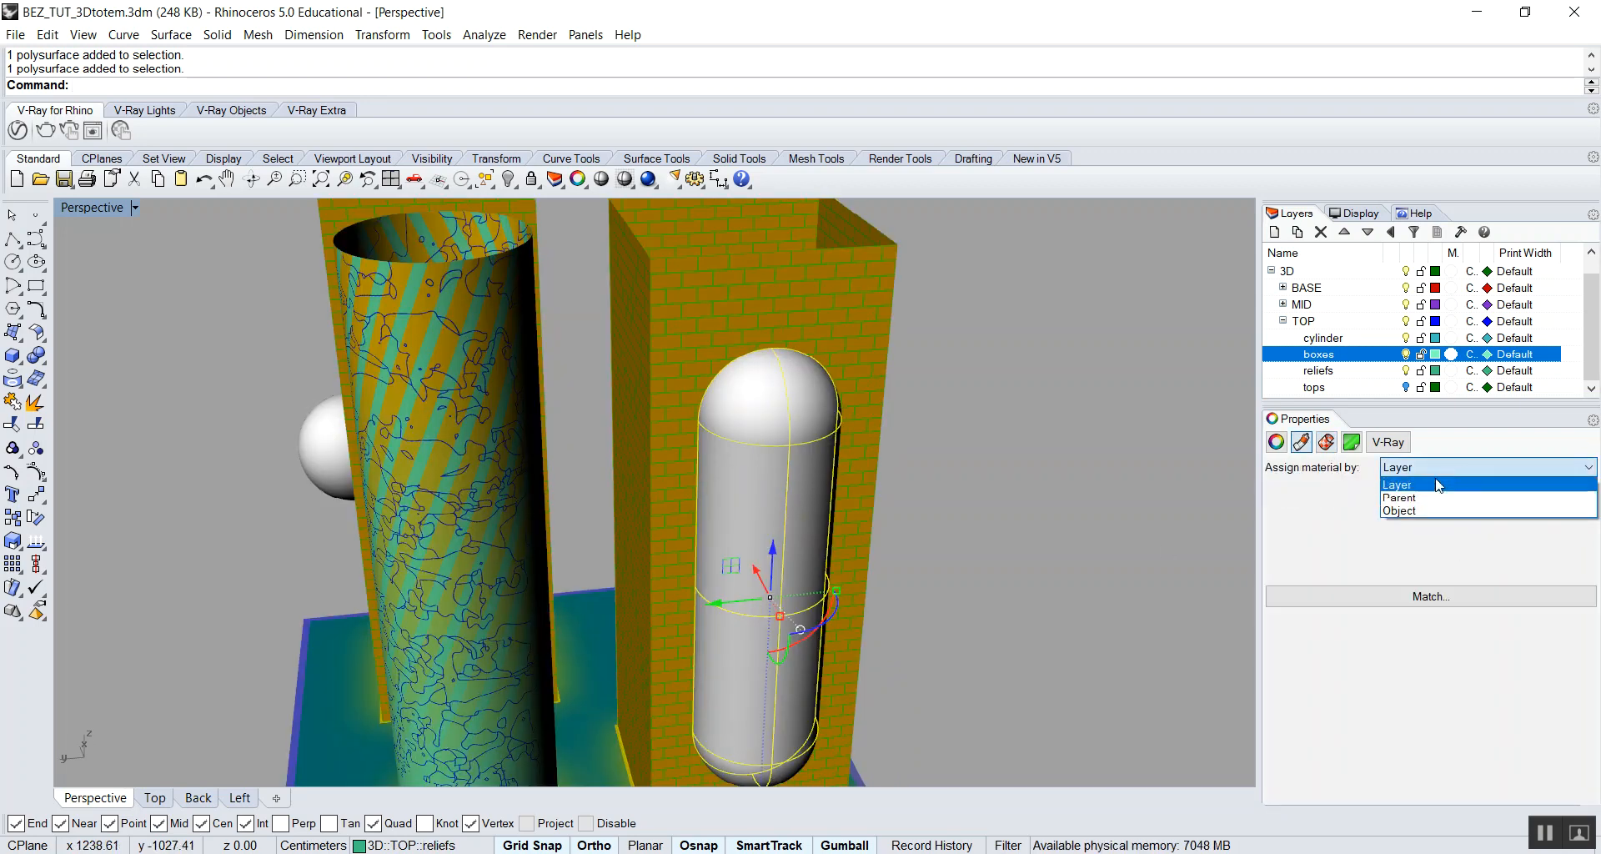
{"action": "left_click", "coordinate": [1422, 510]}
{"action": "left_click", "coordinate": [1429, 508]}
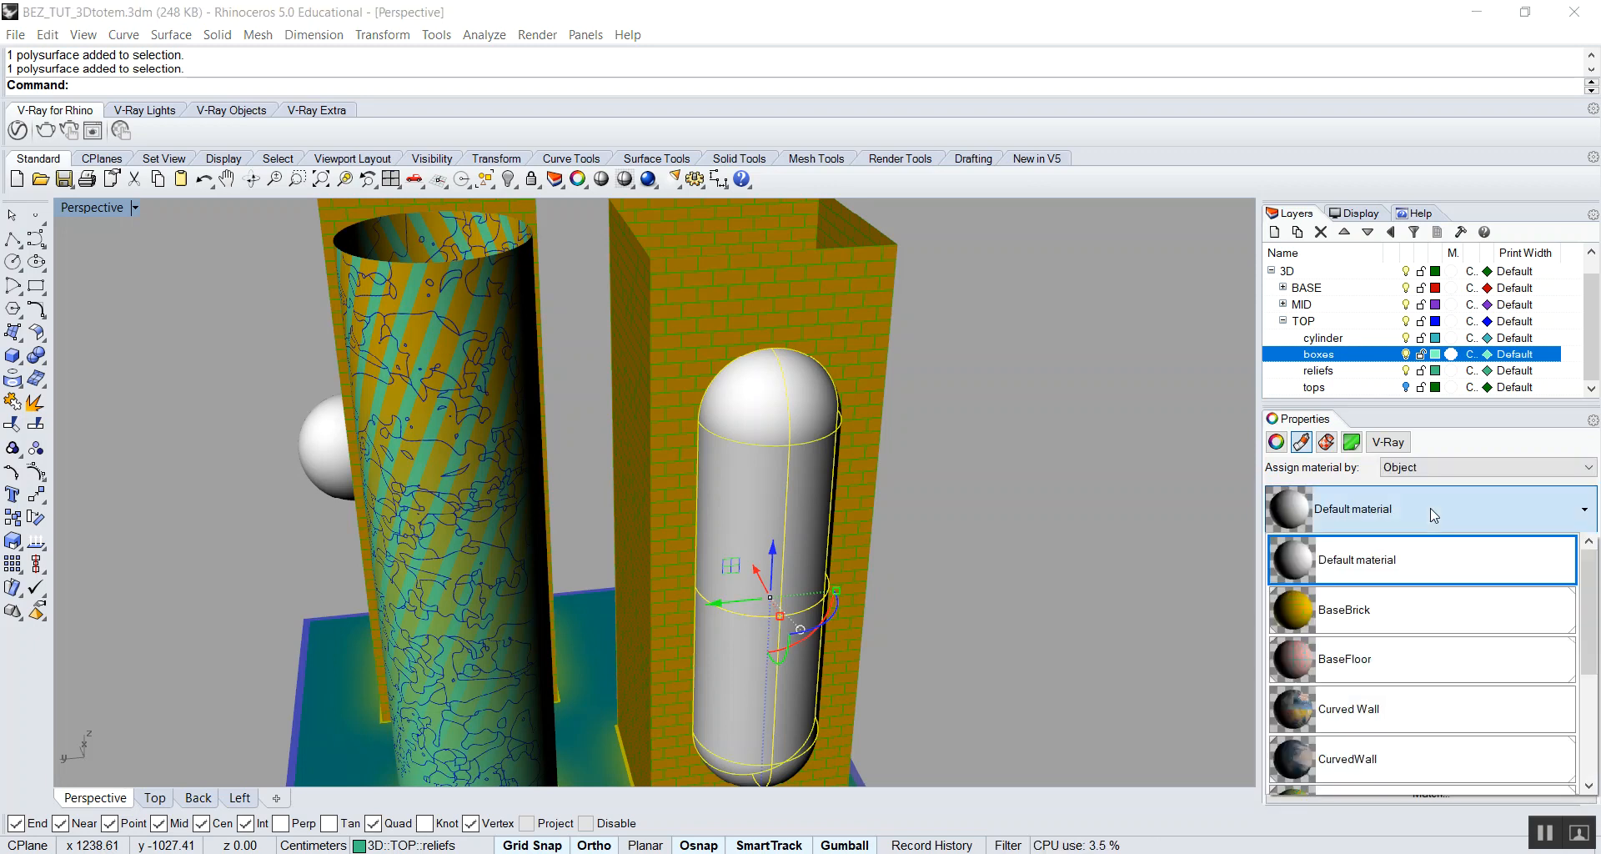
{"action": "scroll", "coordinate": [1588, 669], "scroll_direction": "down", "scroll_amount": 3}
{"action": "scroll", "coordinate": [1588, 670], "scroll_direction": "down", "scroll_amount": 1}
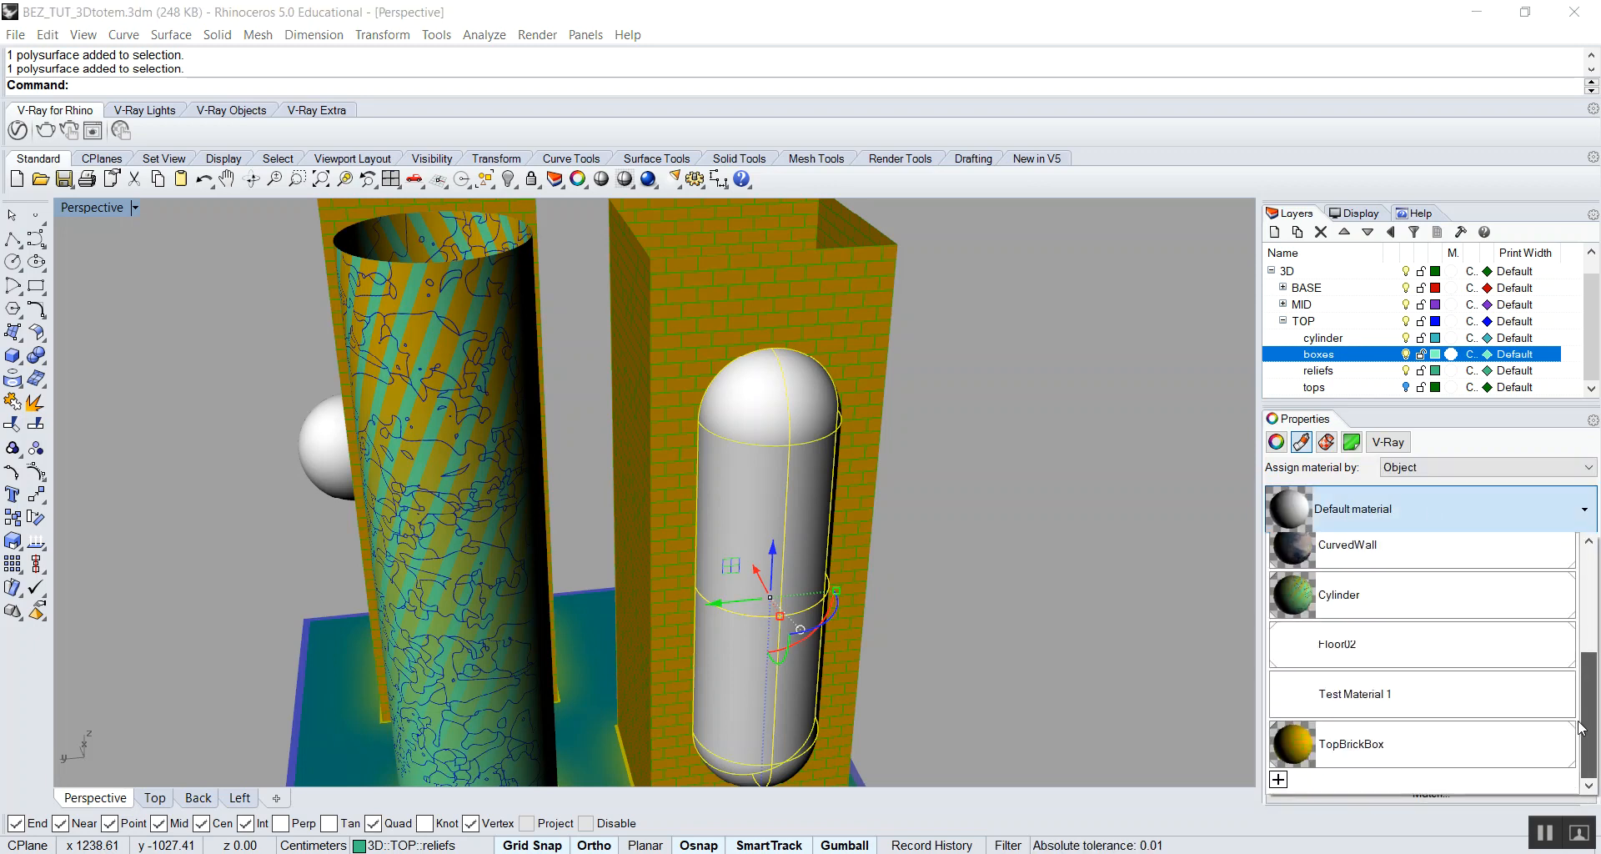
{"action": "left_click", "coordinate": [1412, 743]}
Examine how the brick pattern wraps around the long relief compared with the box behind it.
{"action": "right_click_drag", "start_coordinate": [724, 431], "coordinate": [694, 379]}
{"action": "scroll", "coordinate": [693, 378], "scroll_direction": "up", "scroll_amount": 5}
{"action": "scroll", "coordinate": [793, 315], "scroll_direction": "down", "scroll_amount": 7}
{"action": "right_click_drag", "start_coordinate": [794, 315], "coordinate": [772, 324]}
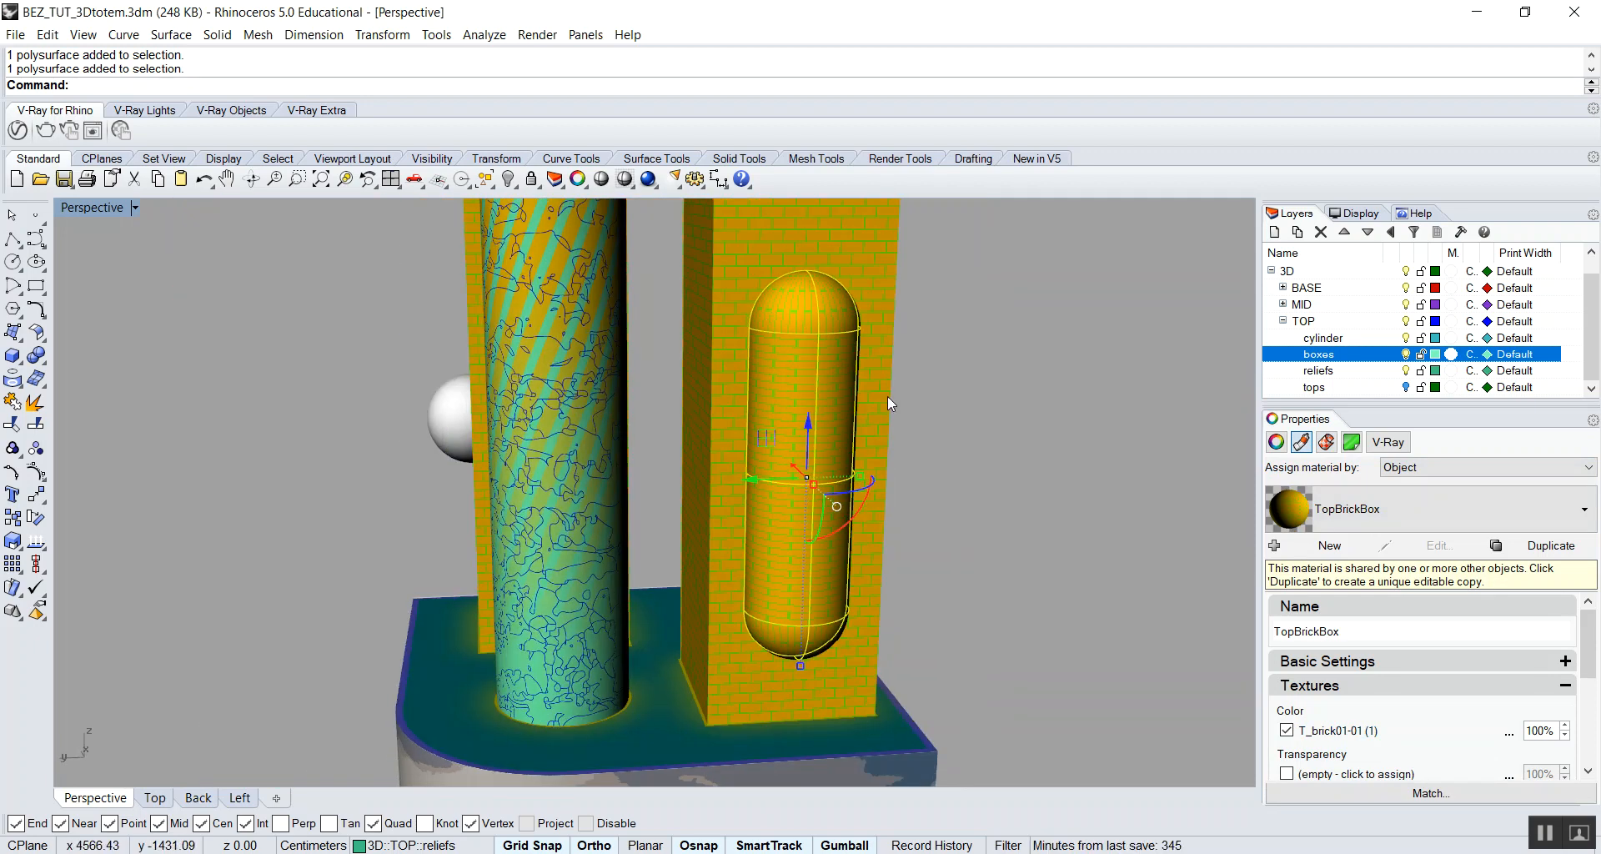
{"action": "scroll", "coordinate": [777, 384], "scroll_direction": "up", "scroll_amount": 4}
{"action": "right_click_drag", "start_coordinate": [777, 383], "coordinate": [872, 444]}
{"action": "scroll", "coordinate": [872, 444], "scroll_direction": "down", "scroll_amount": 4}
{"action": "scroll", "coordinate": [873, 468], "scroll_direction": "up", "scroll_amount": 2}
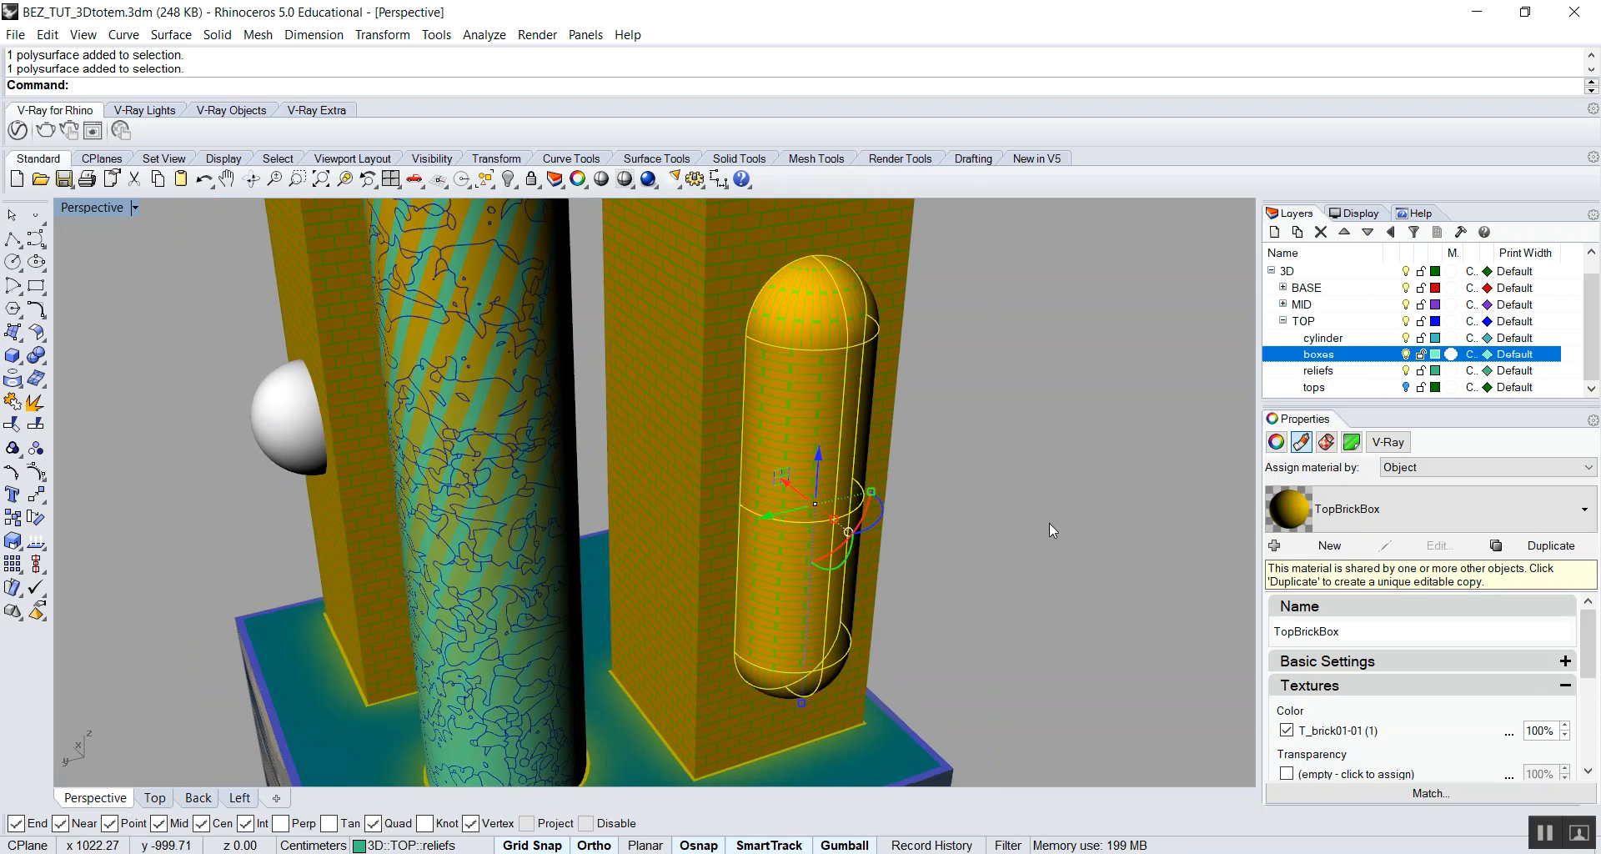
Apply a capped cylindrical mapping to the long relief, centred on its lower ring, about 102 cm in diameter and 160 cm high.
{"action": "left_click", "coordinate": [1325, 442]}
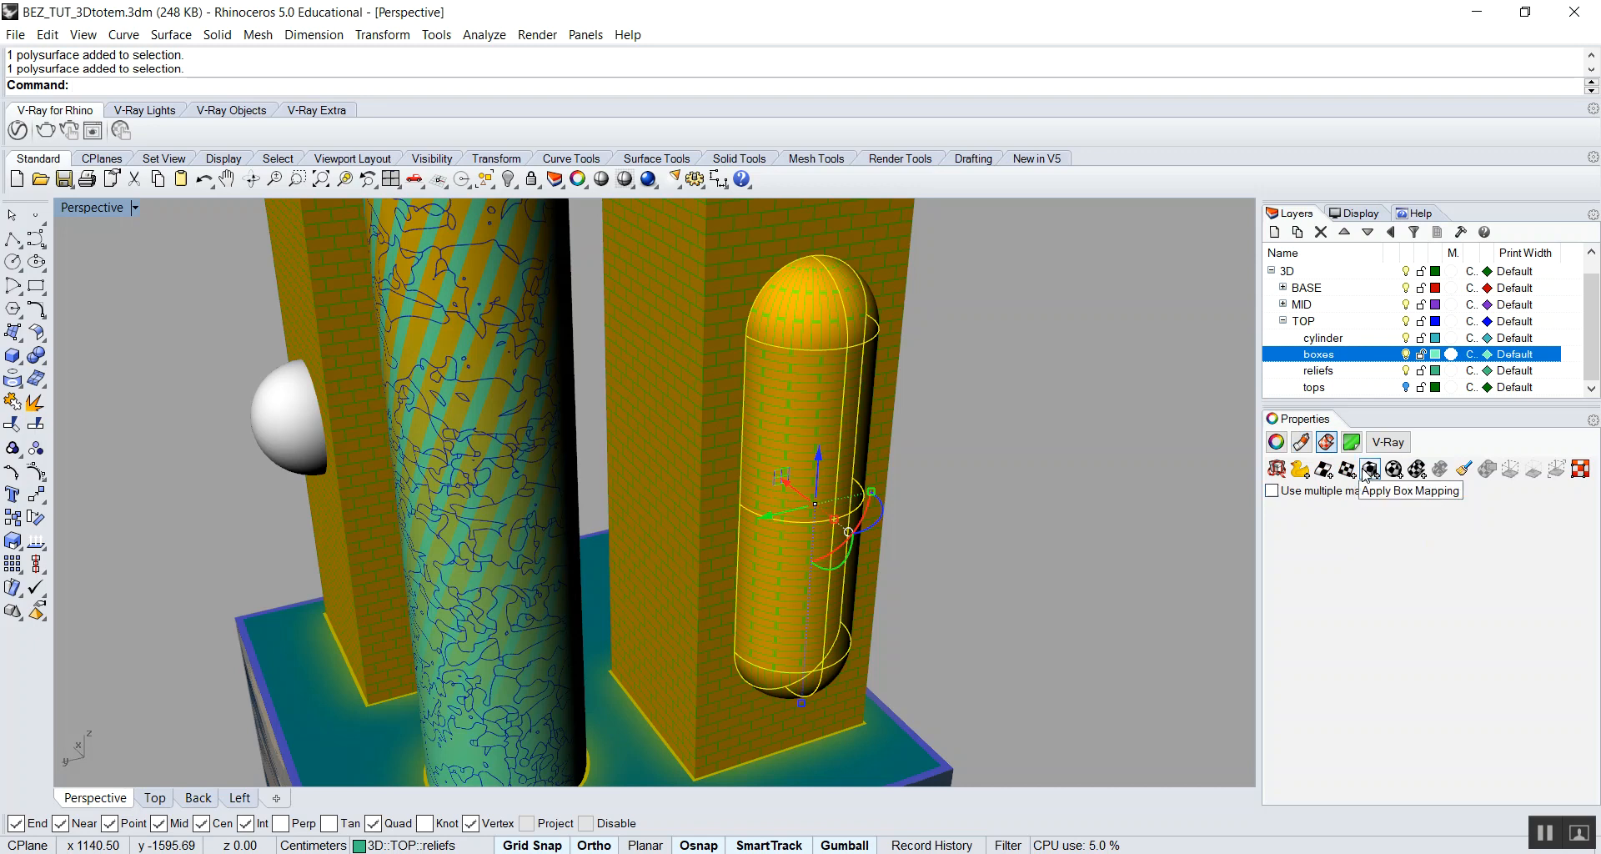
{"action": "left_click", "coordinate": [1394, 469]}
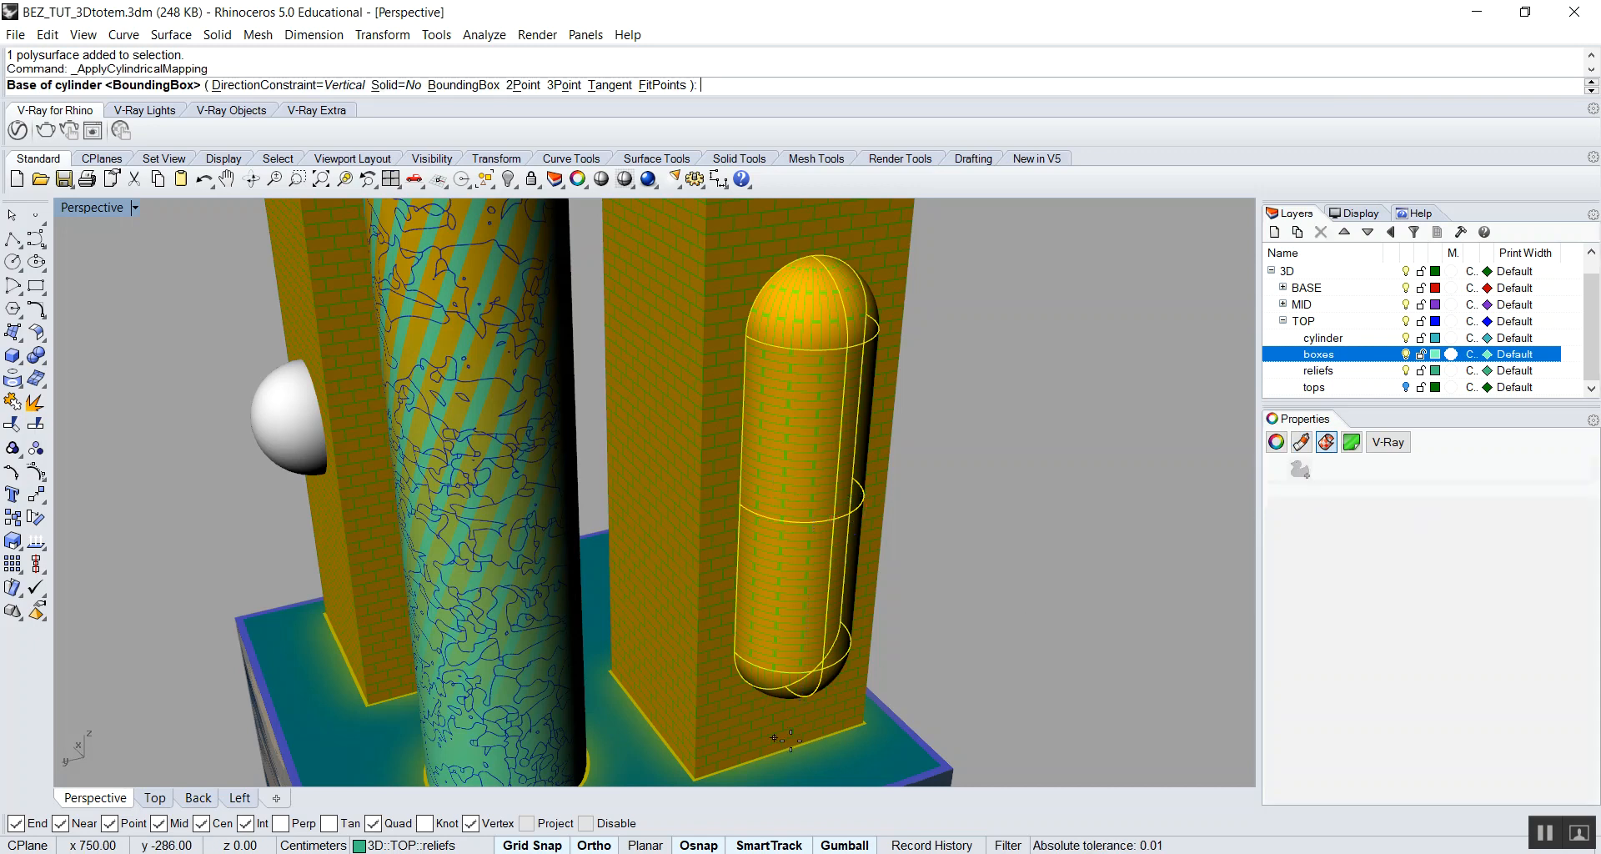
{"action": "scroll", "coordinate": [821, 709], "scroll_direction": "up", "scroll_amount": 5}
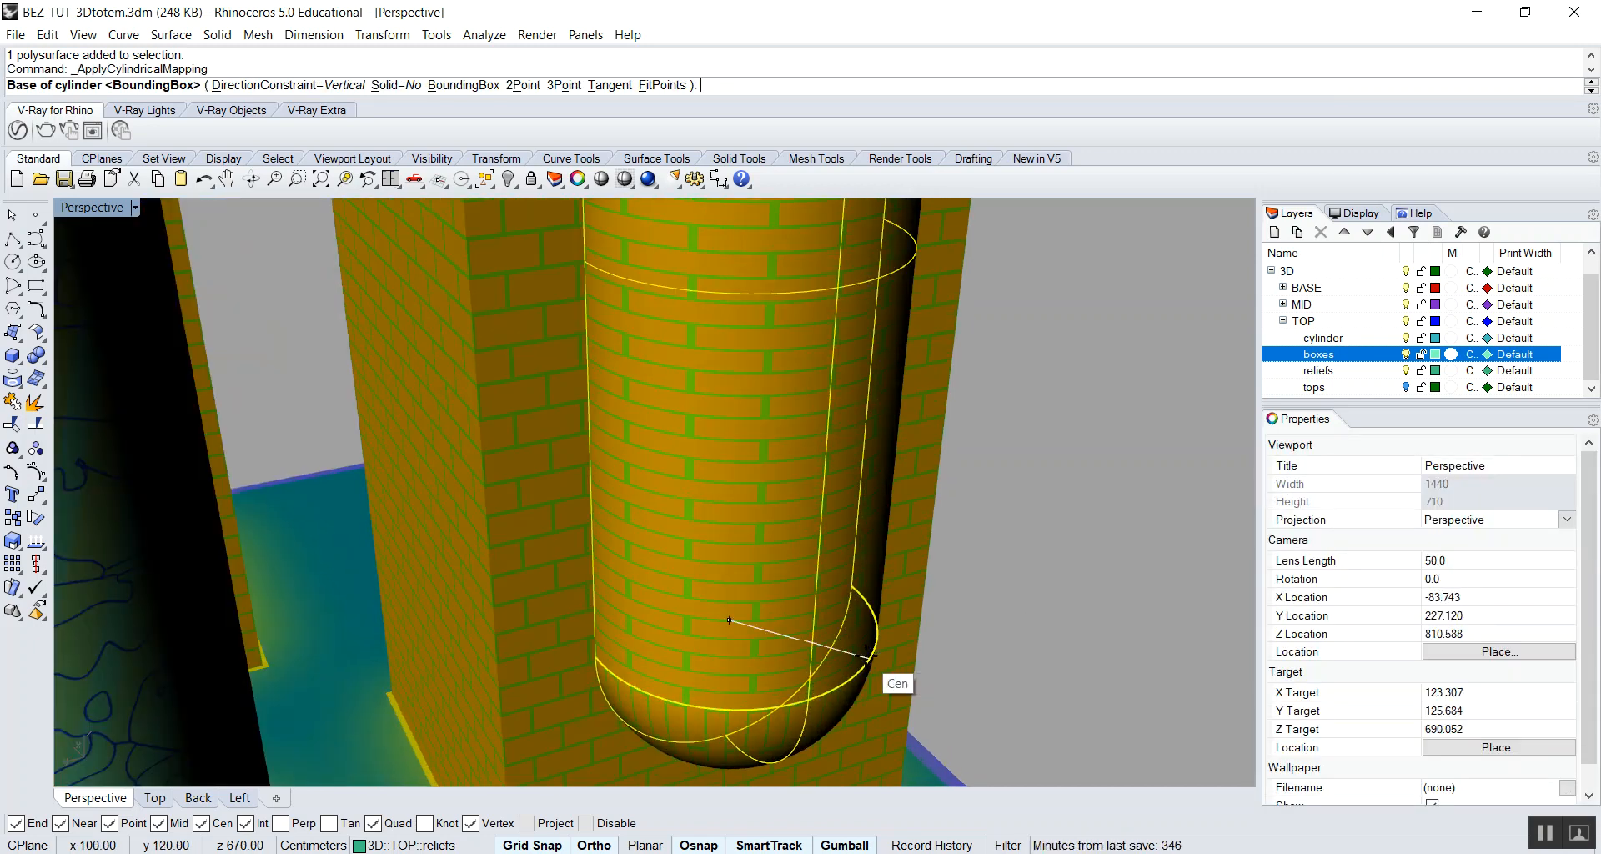
{"action": "left_click", "coordinate": [869, 656]}
{"action": "scroll", "coordinate": [895, 657], "scroll_direction": "down", "scroll_amount": 5}
{"action": "left_click", "coordinate": [905, 639]}
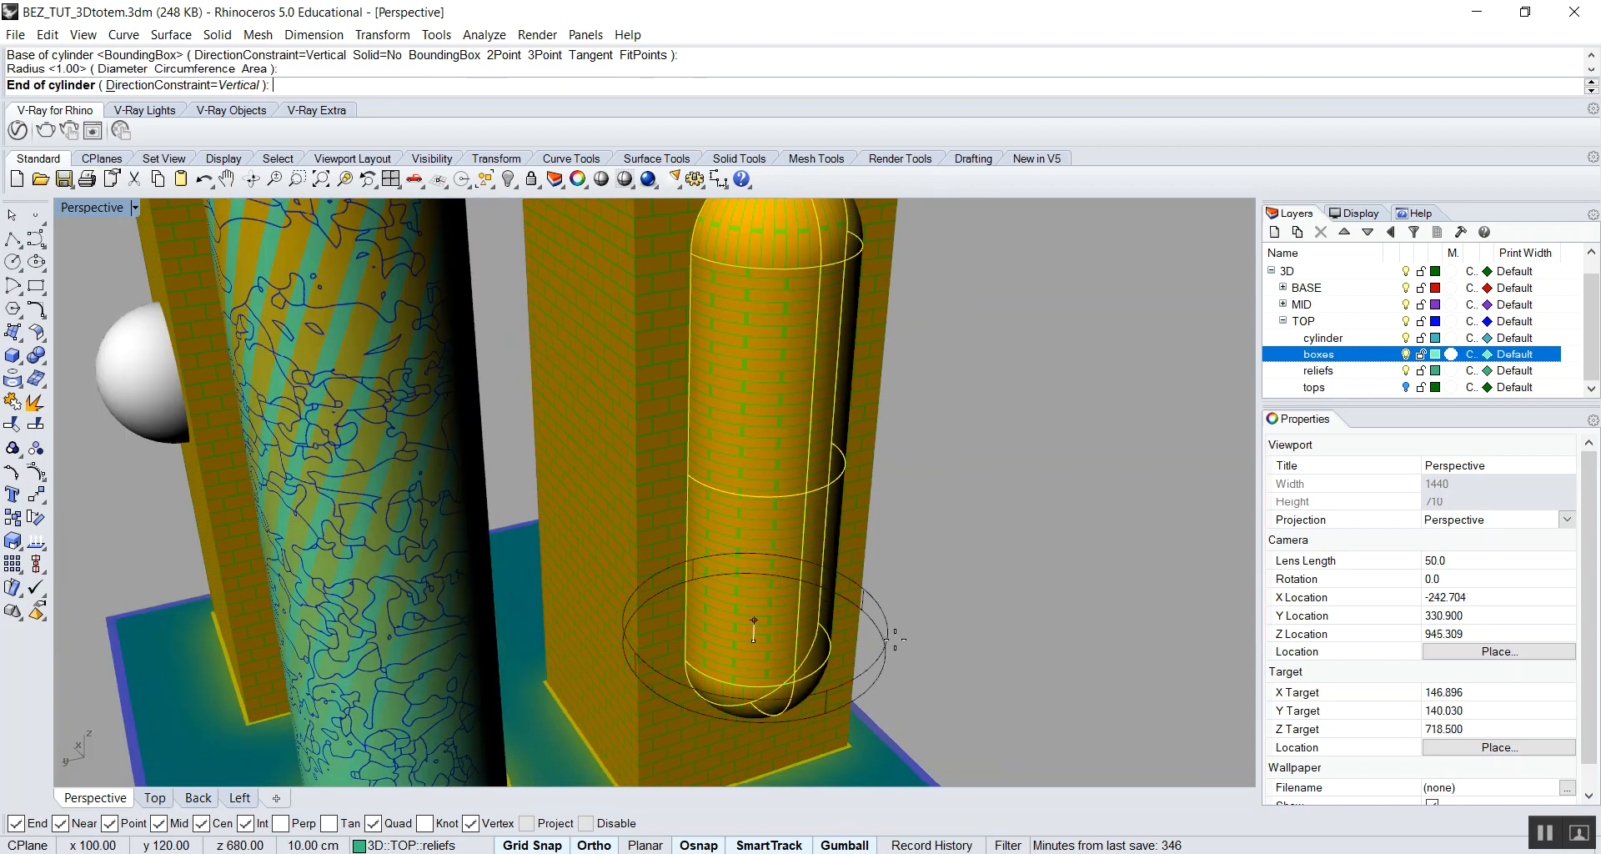
{"action": "scroll", "coordinate": [886, 636], "scroll_direction": "down", "scroll_amount": 5}
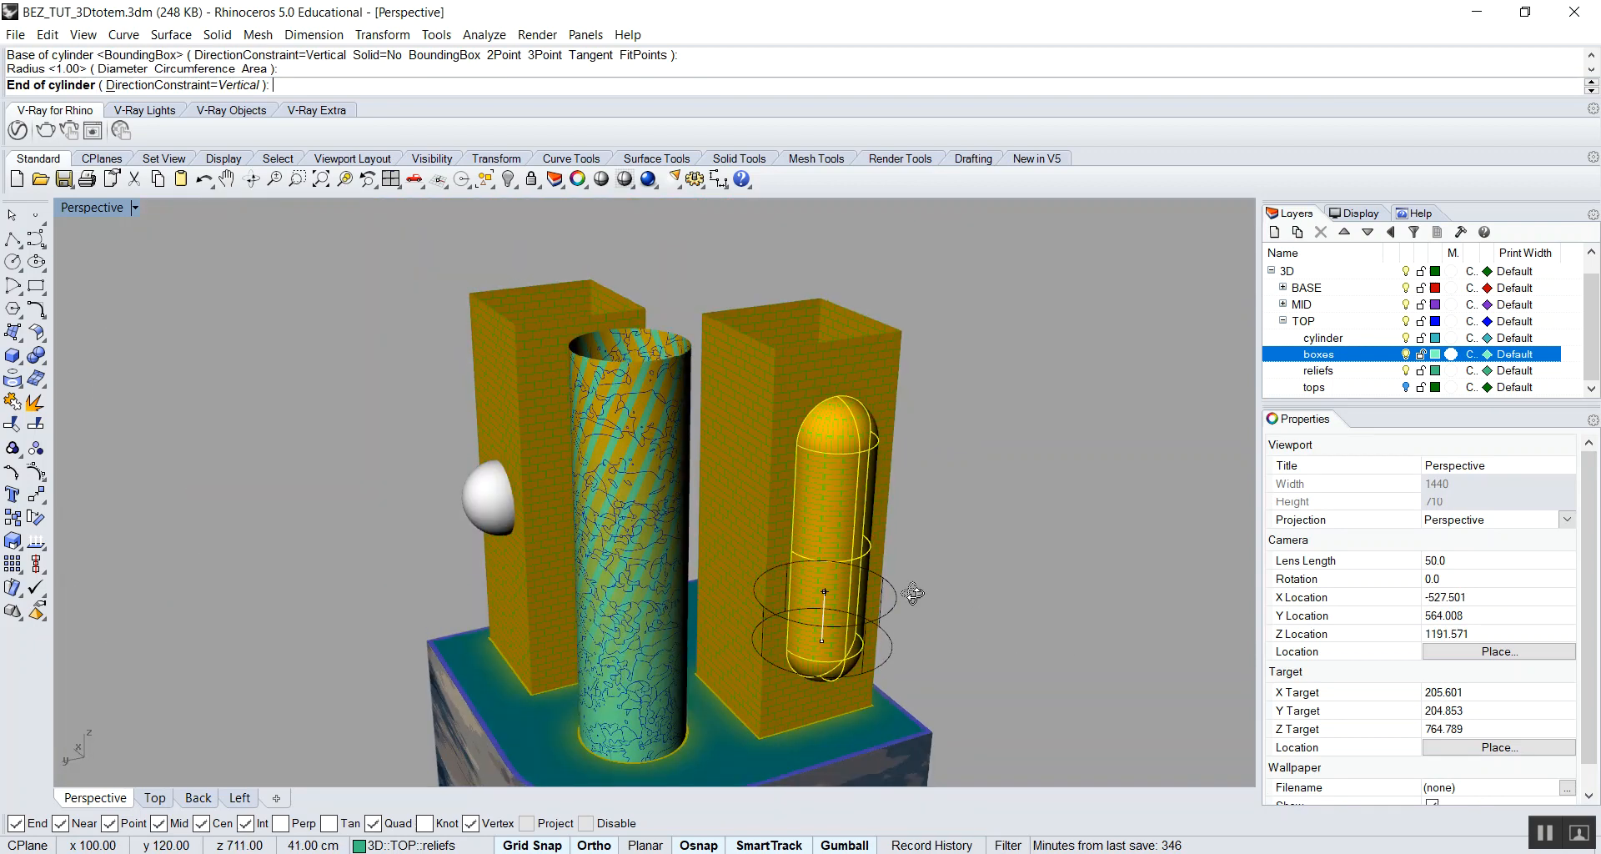
{"action": "left_click", "coordinate": [834, 437]}
{"action": "right_click_drag", "start_coordinate": [896, 475], "coordinate": [905, 522]}
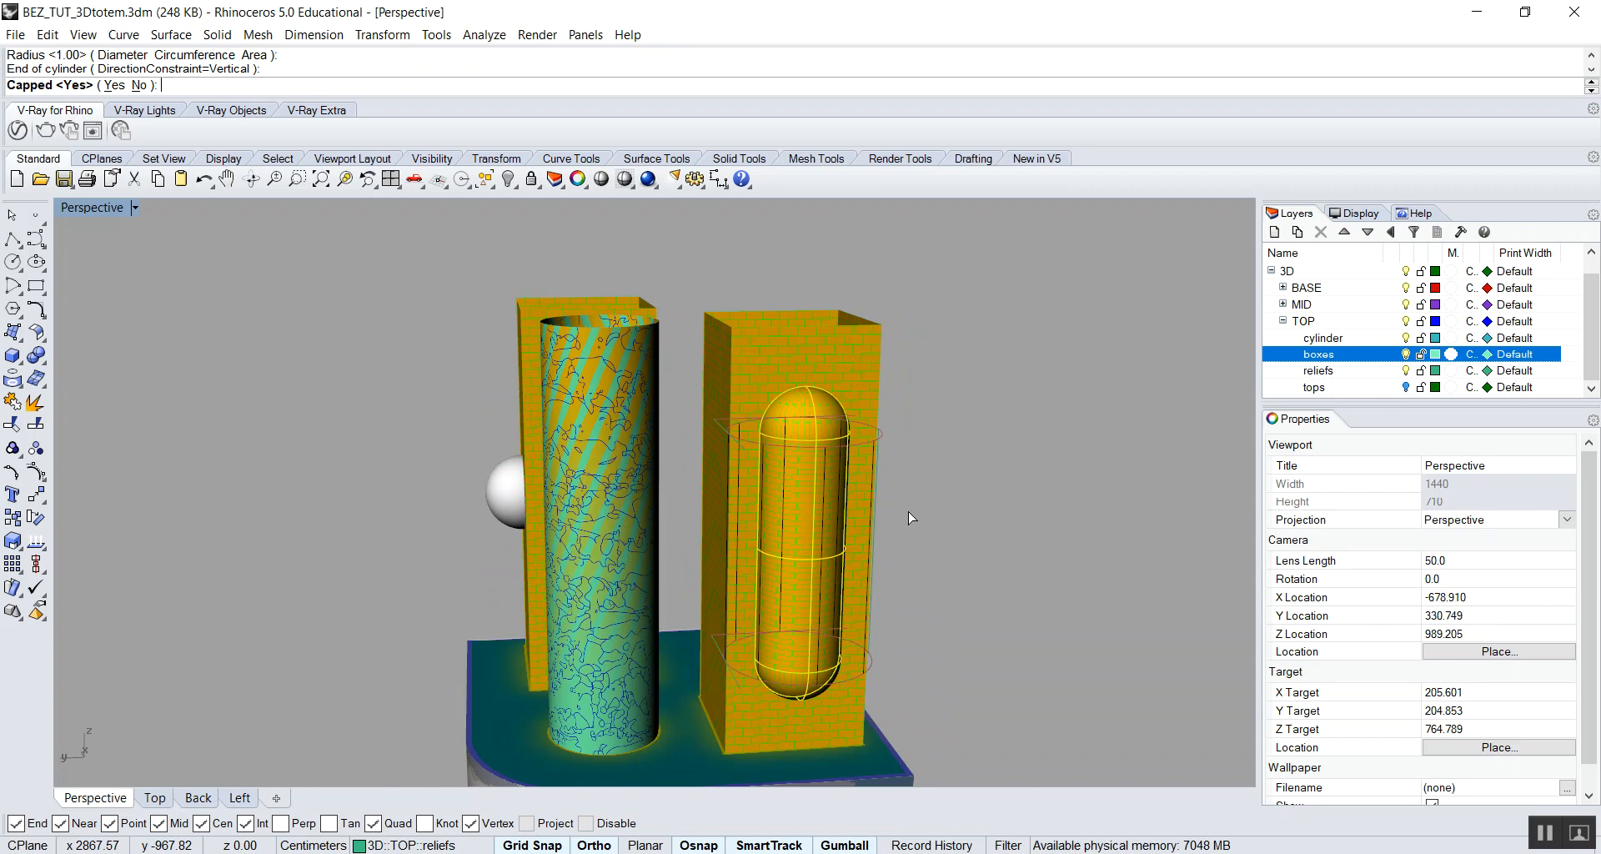
{"action": "right_click", "coordinate": [909, 512]}
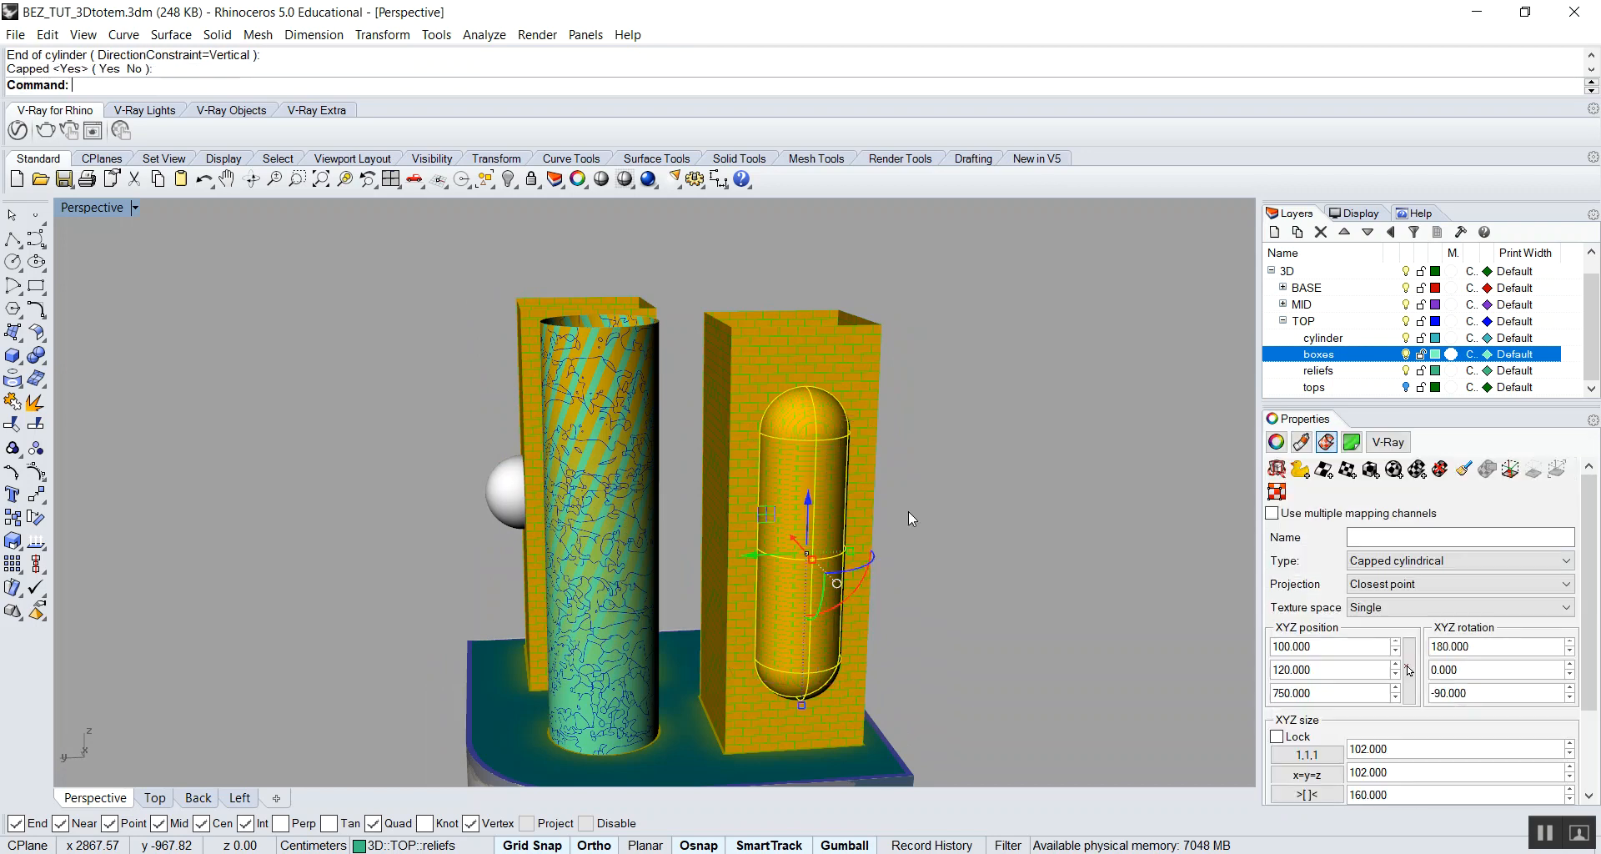
Show the long relief's mapping widget, examine the cylinder around it, and delete the widget.
{"action": "scroll", "coordinate": [798, 443], "scroll_direction": "up", "scroll_amount": 4}
{"action": "scroll", "coordinate": [796, 397], "scroll_direction": "up", "scroll_amount": 2}
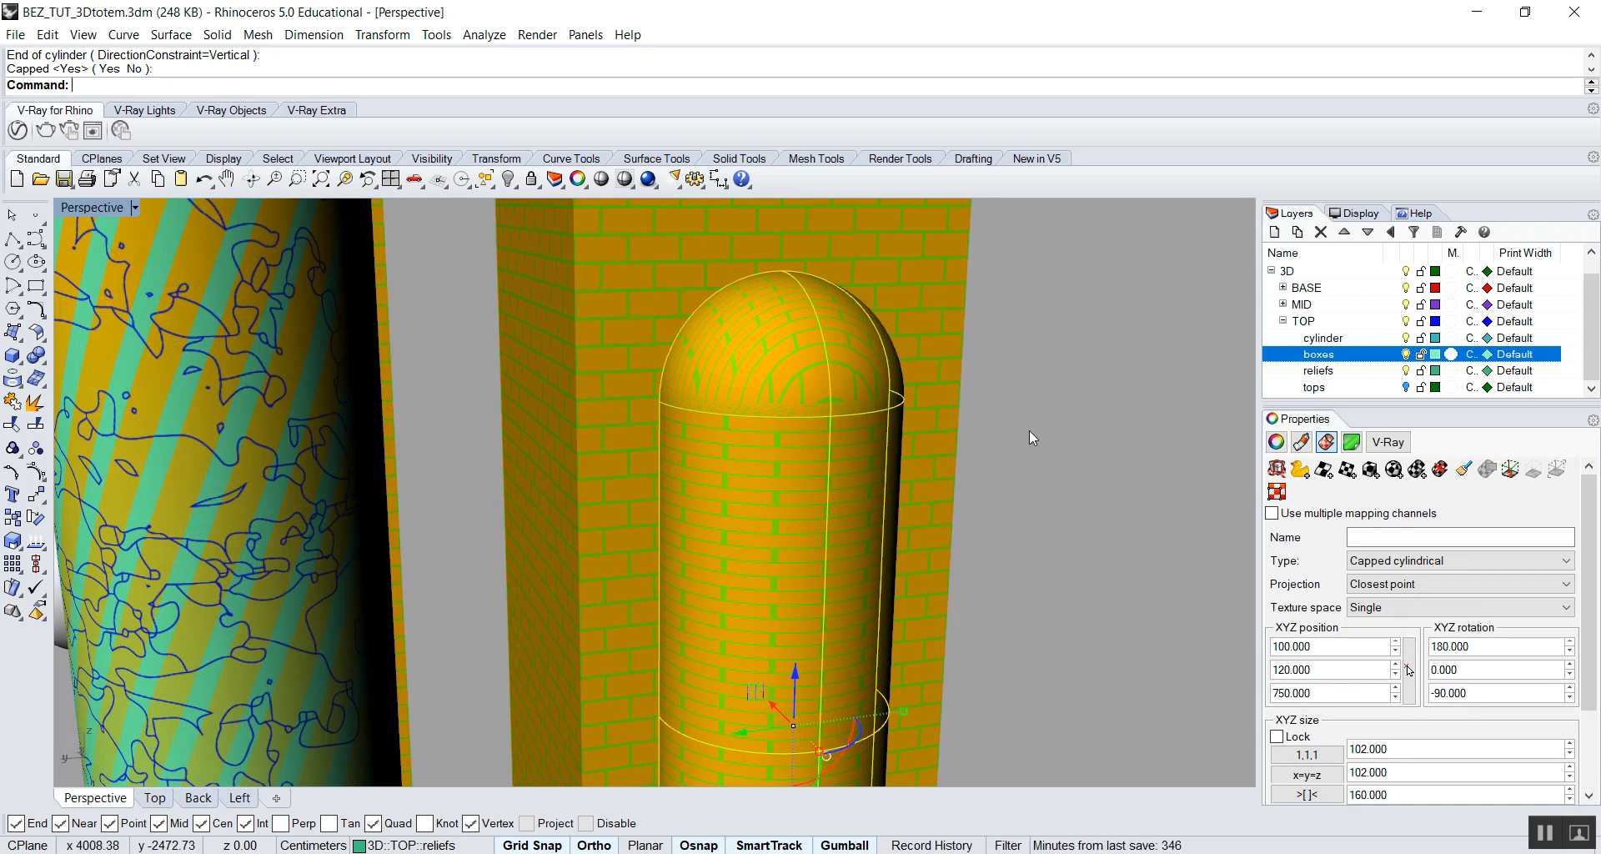
{"action": "left_click", "coordinate": [1511, 469]}
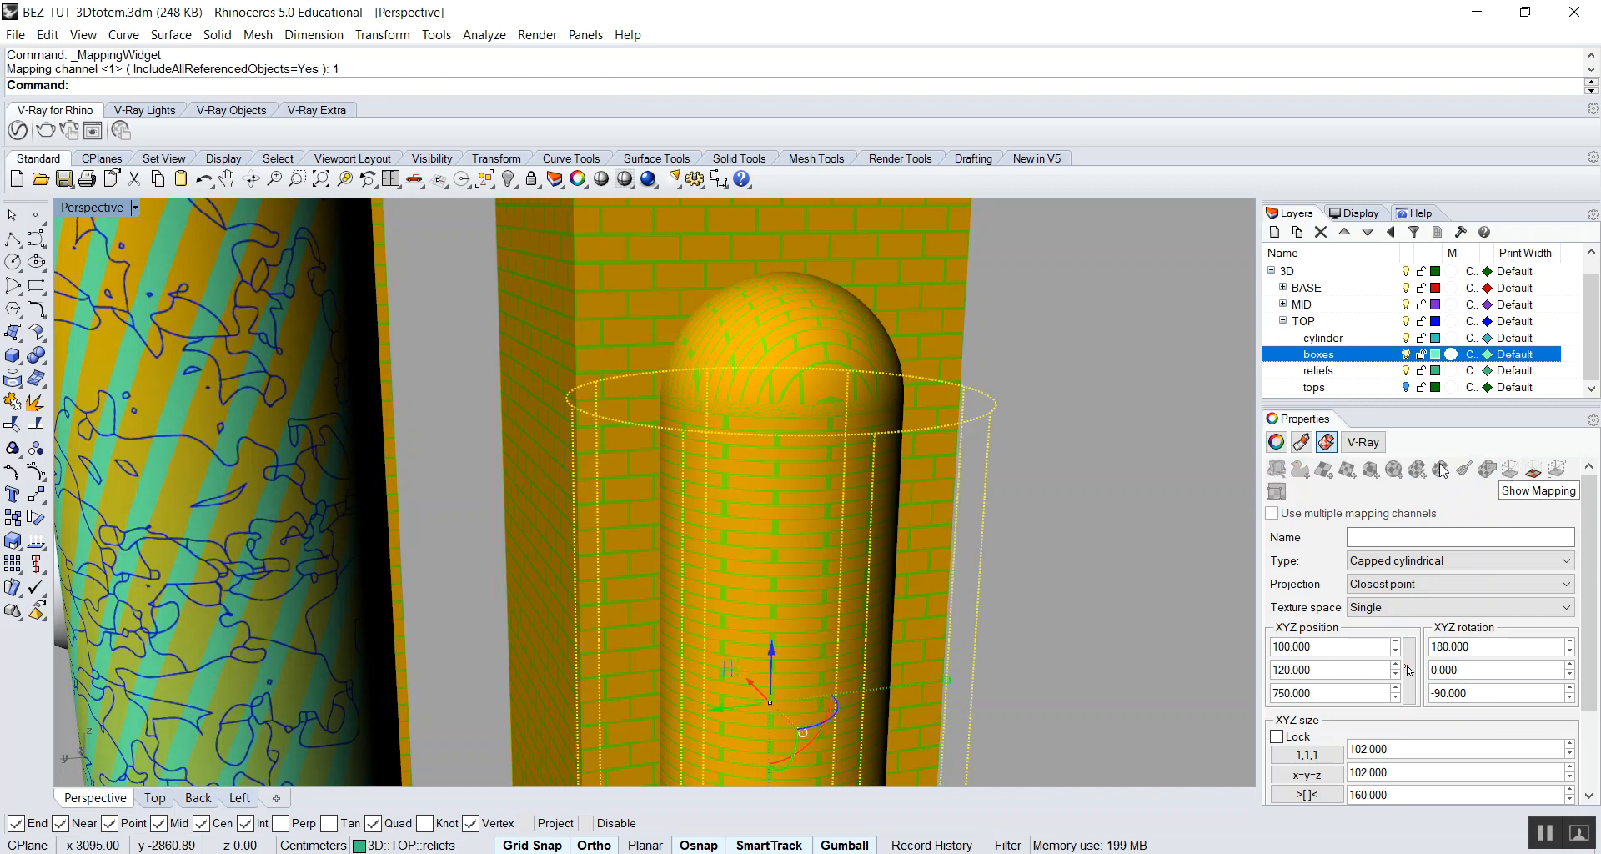
{"action": "scroll", "coordinate": [628, 367], "scroll_direction": "down", "scroll_amount": 5}
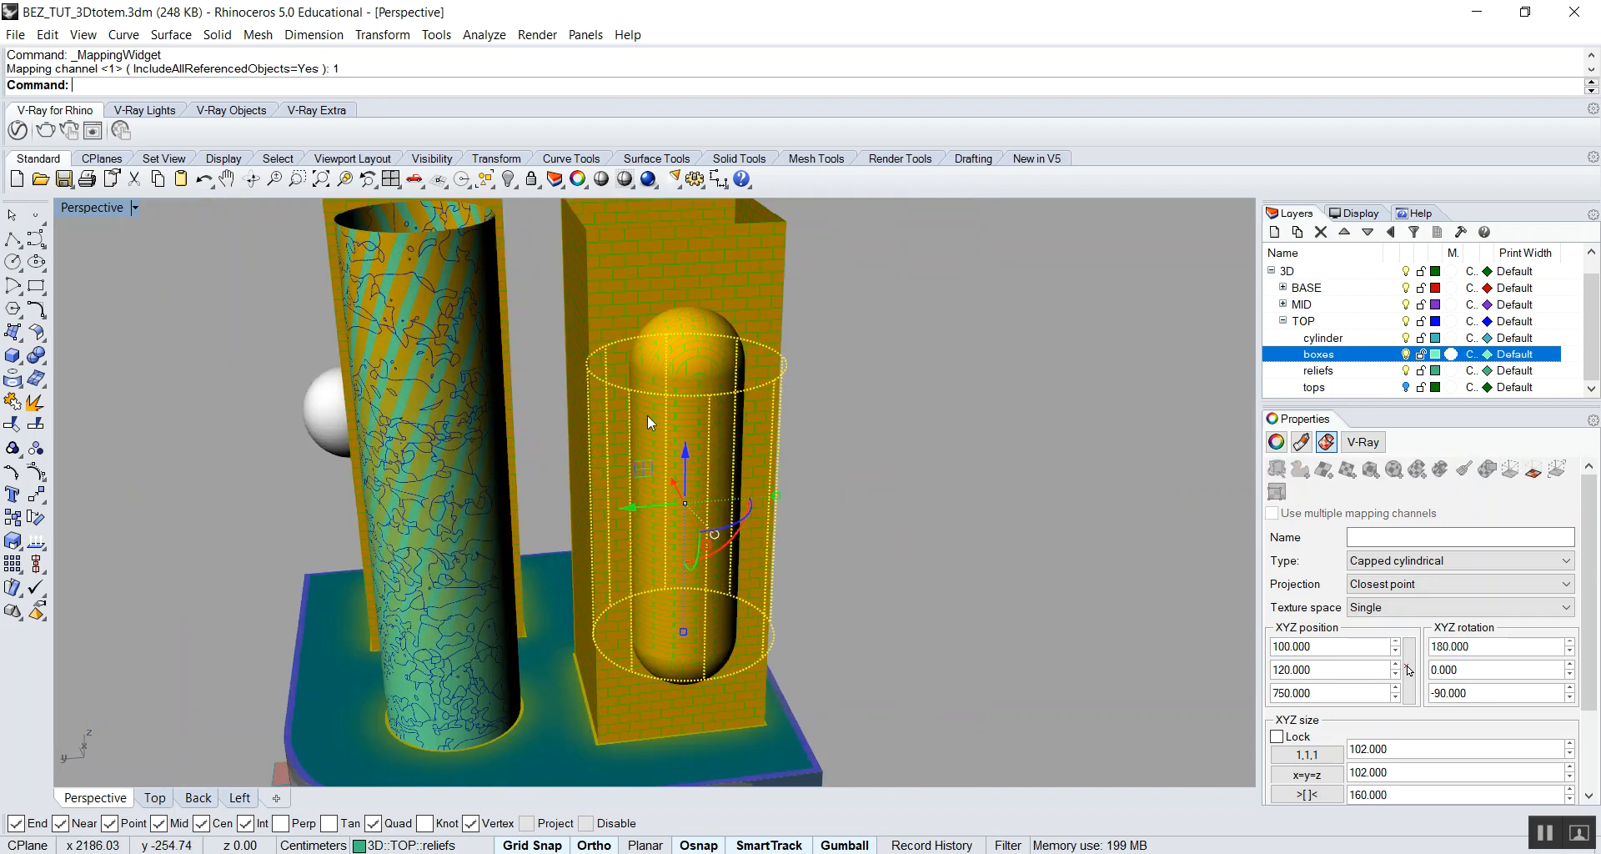
{"action": "key", "text": "Delete"}
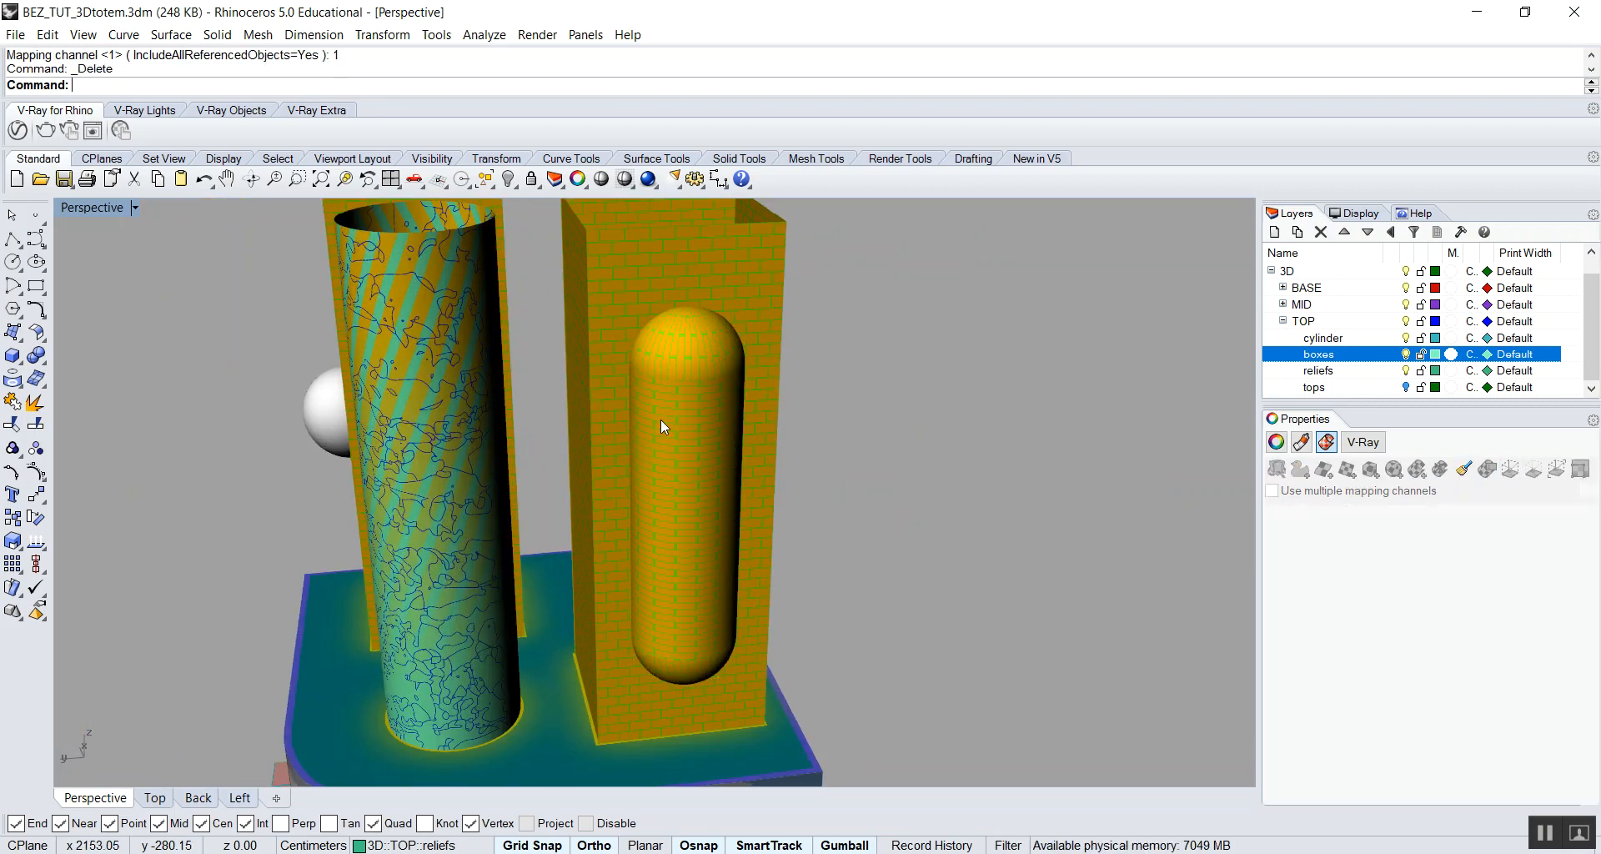
Apply an uncapped cylindrical mapping to the long relief from its lower ring, about 124 cm in diameter and 160 cm high, and check the bricks.
{"action": "left_click", "coordinate": [733, 419]}
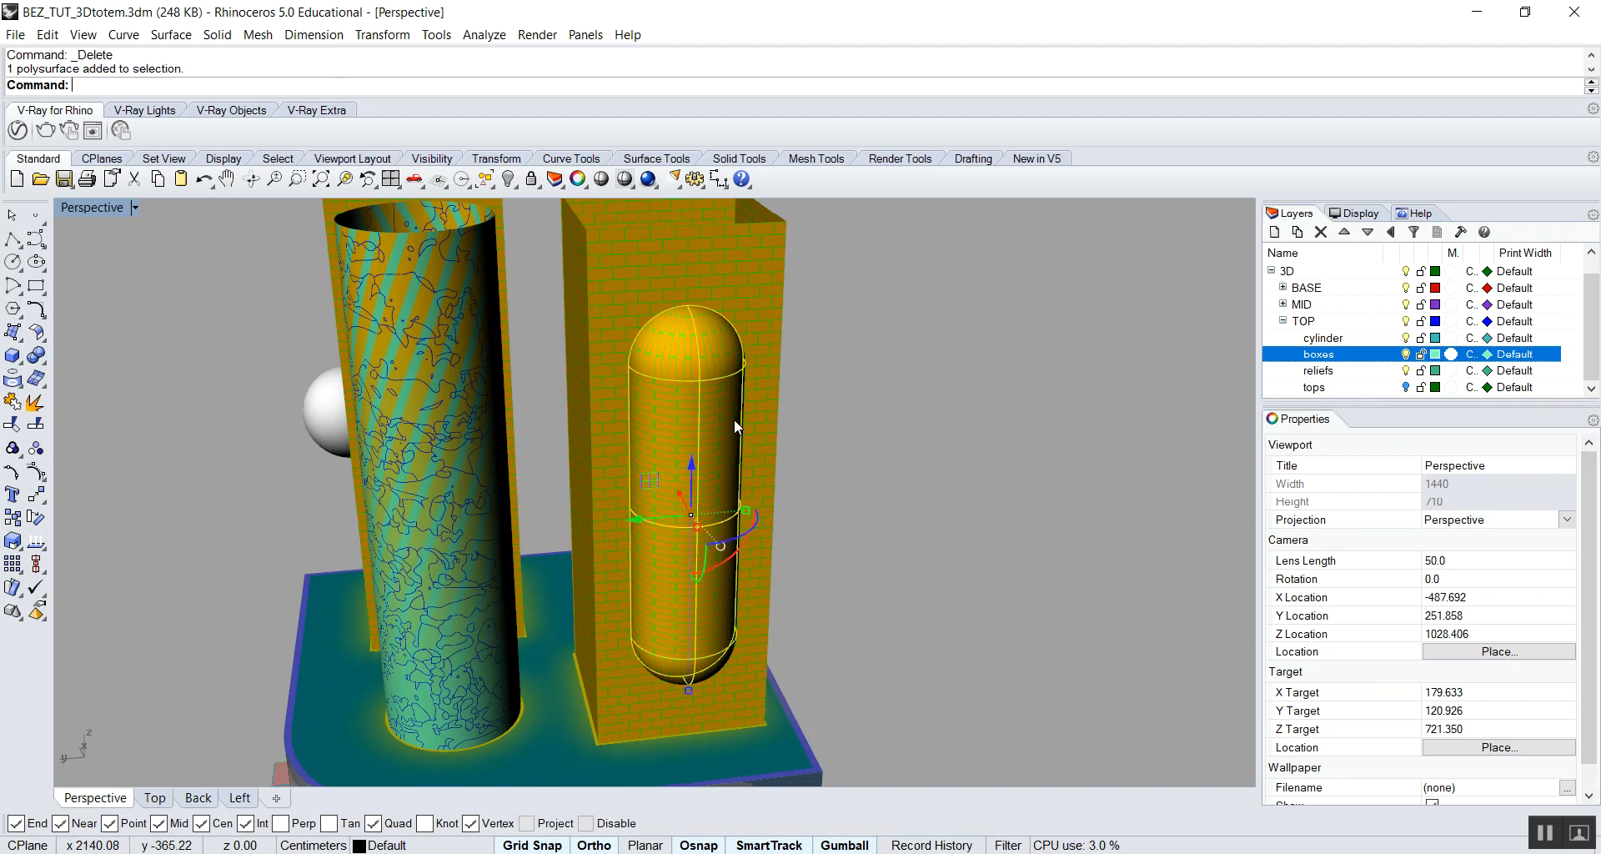
{"action": "left_click", "coordinate": [1417, 469]}
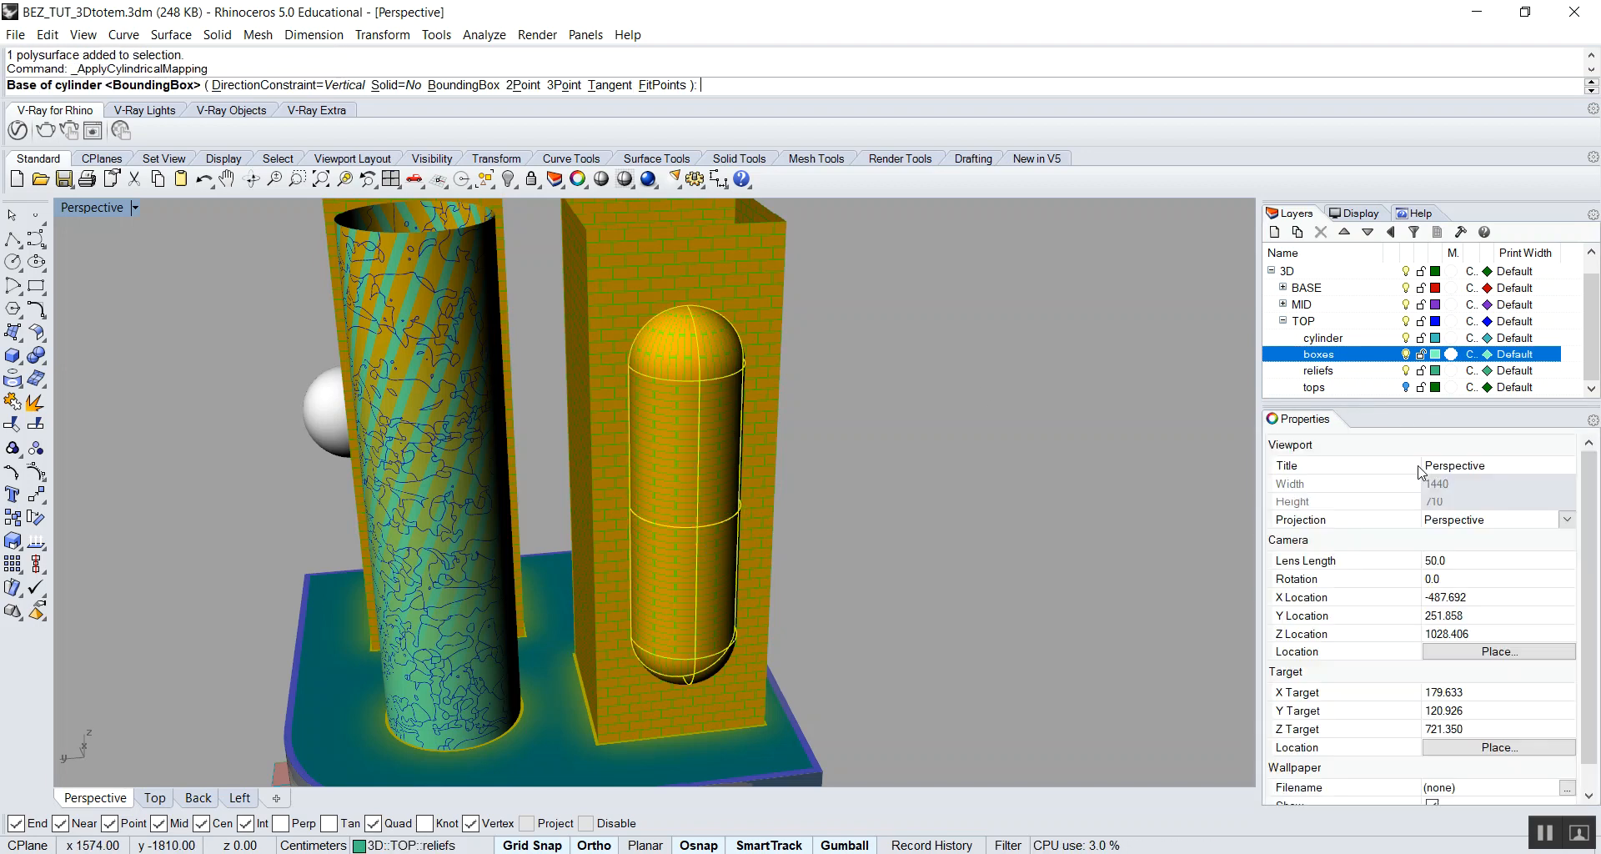
{"action": "scroll", "coordinate": [736, 667], "scroll_direction": "up", "scroll_amount": 5}
{"action": "left_click", "coordinate": [723, 689]}
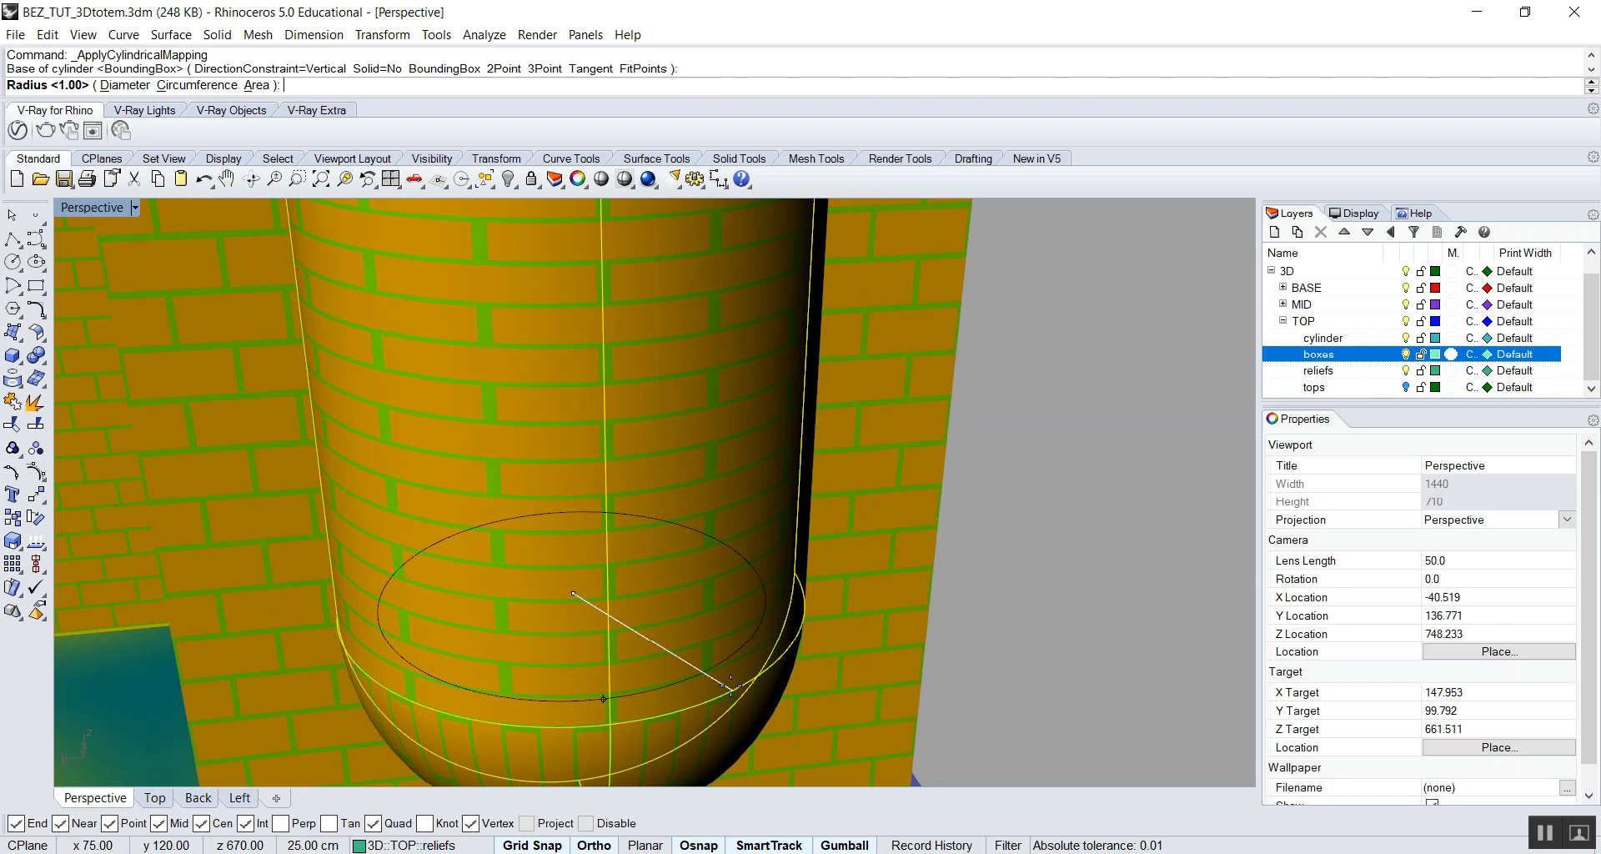
{"action": "scroll", "coordinate": [872, 654], "scroll_direction": "down", "scroll_amount": 3}
{"action": "left_click", "coordinate": [853, 644]}
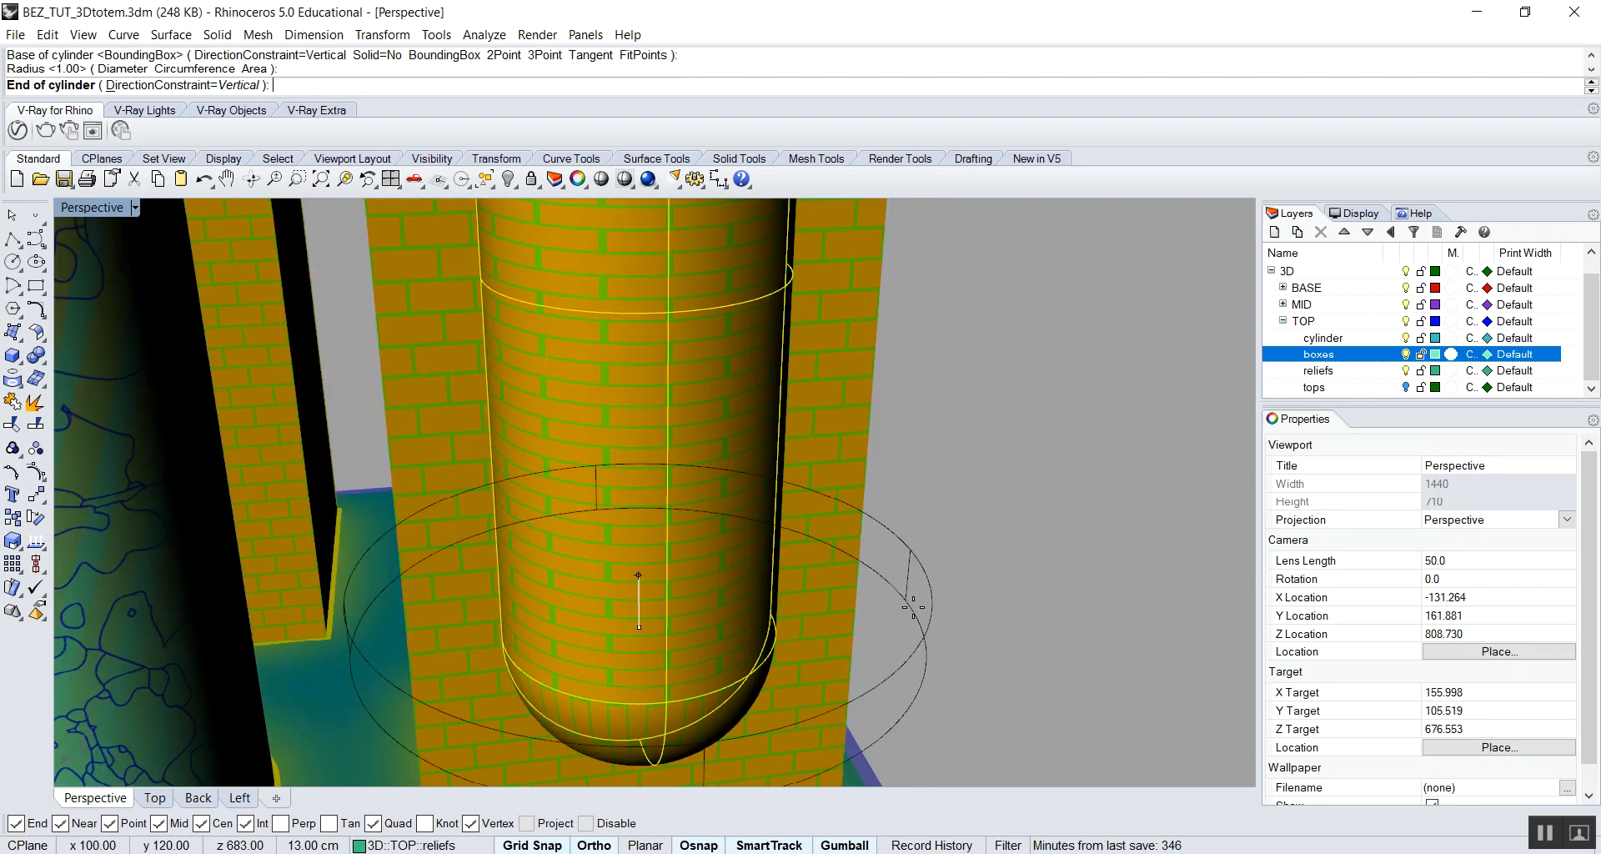
{"action": "scroll", "coordinate": [909, 542], "scroll_direction": "down", "scroll_amount": 4}
{"action": "left_click", "coordinate": [862, 370]}
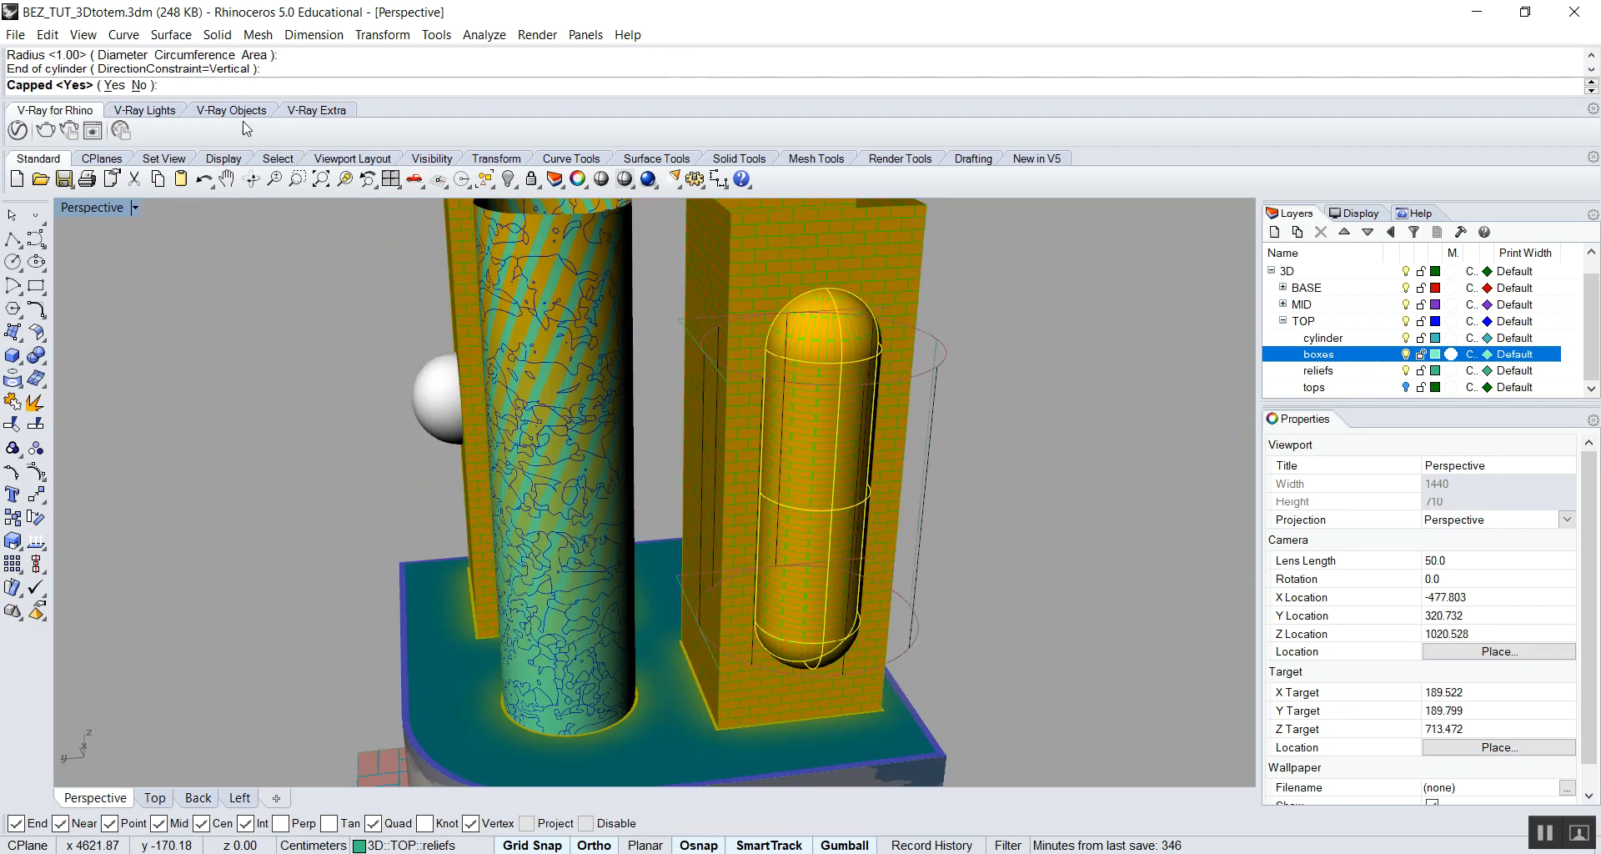
{"action": "left_click", "coordinate": [137, 85]}
{"action": "scroll", "coordinate": [938, 435], "scroll_direction": "up", "scroll_amount": 3}
{"action": "right_click_drag", "start_coordinate": [938, 436], "coordinate": [771, 407]}
{"action": "scroll", "coordinate": [512, 269], "scroll_direction": "up", "scroll_amount": 4}
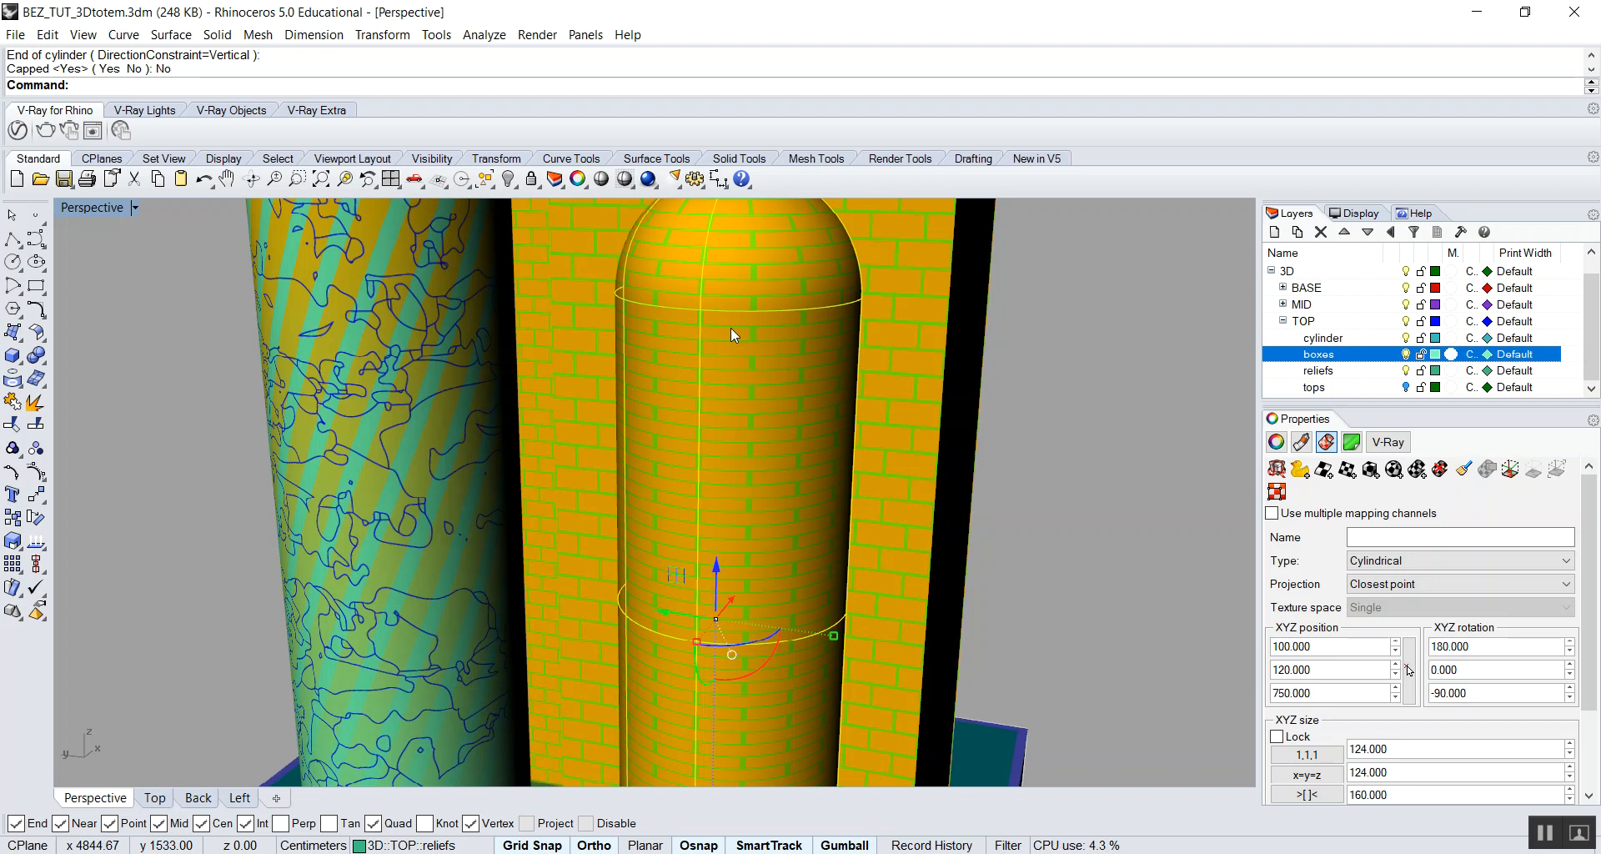
{"action": "scroll", "coordinate": [730, 335], "scroll_direction": "down", "scroll_amount": 3}
{"action": "scroll", "coordinate": [875, 307], "scroll_direction": "up", "scroll_amount": 3}
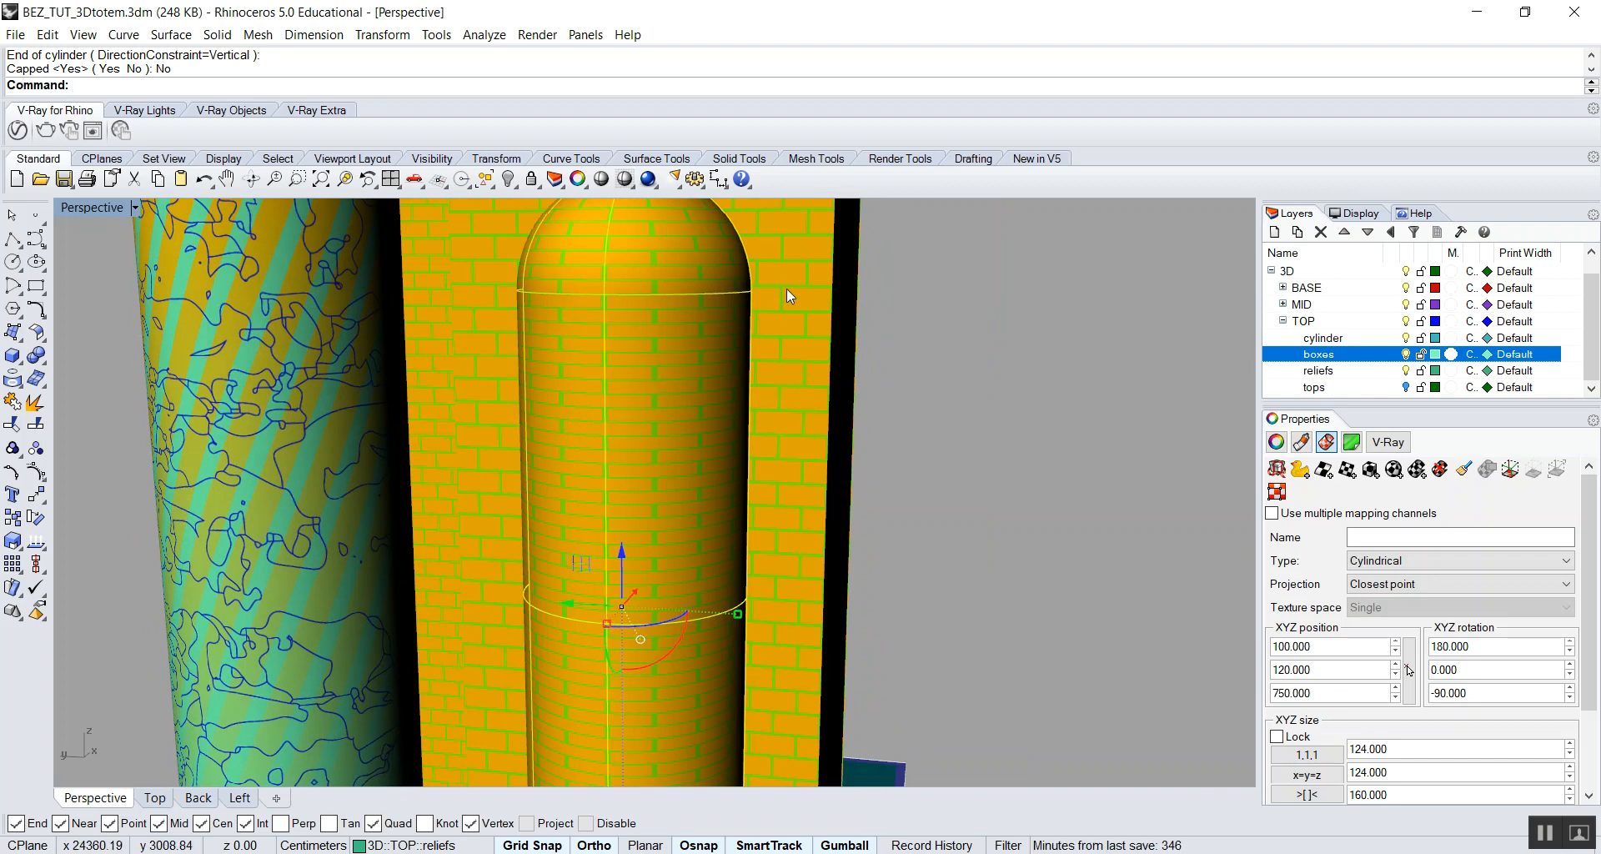
Show the mapping widgets of both the long relief and the box behind it, and compare their extents.
{"action": "left_click", "coordinate": [829, 361]}
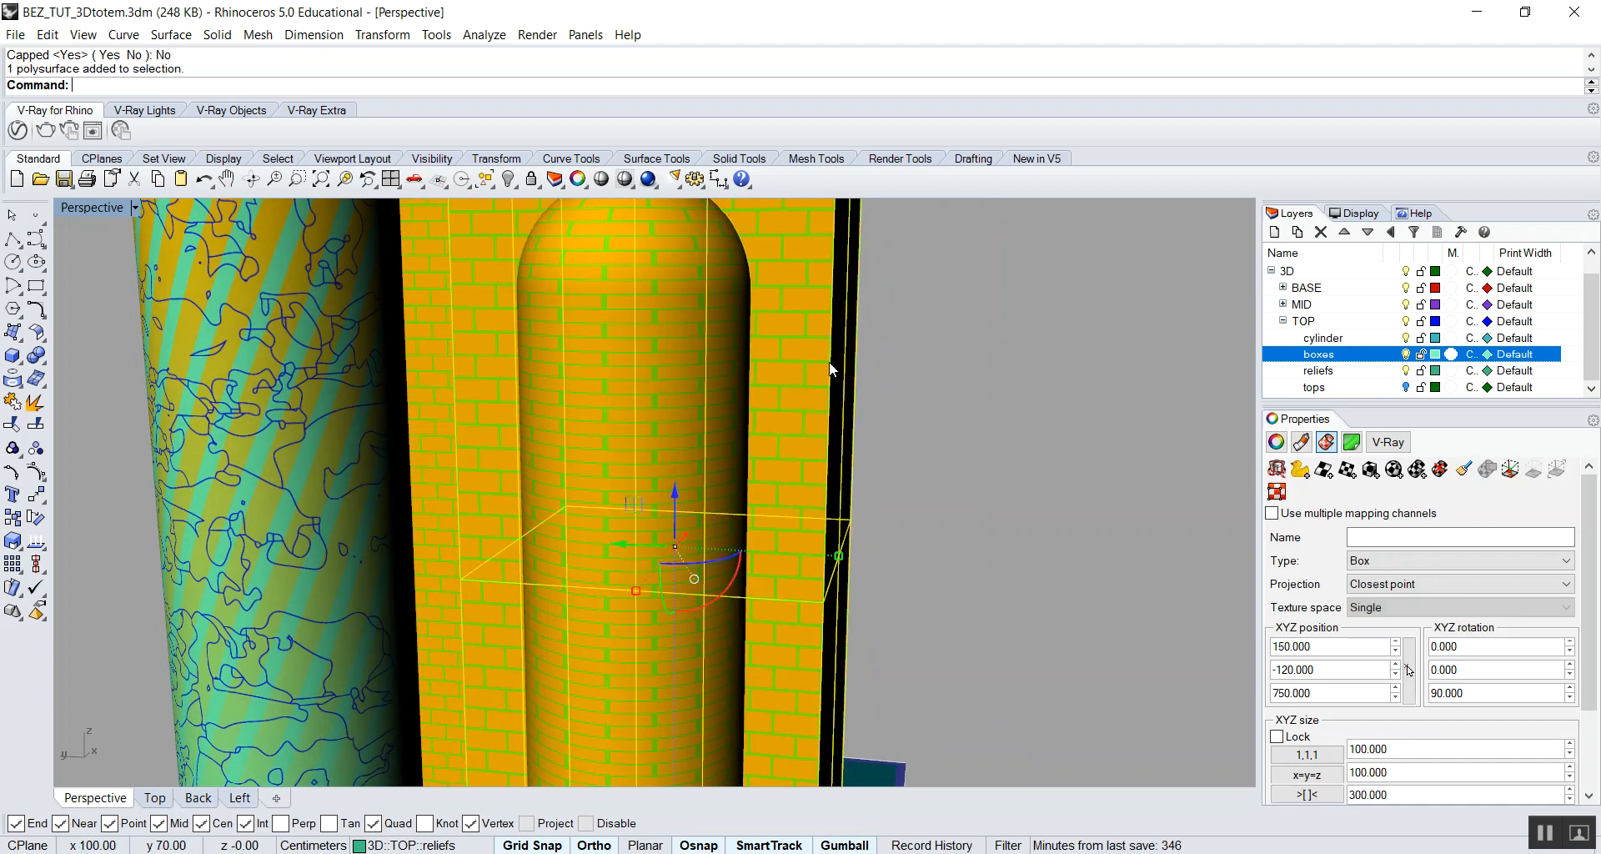
{"action": "left_click", "coordinate": [627, 405]}
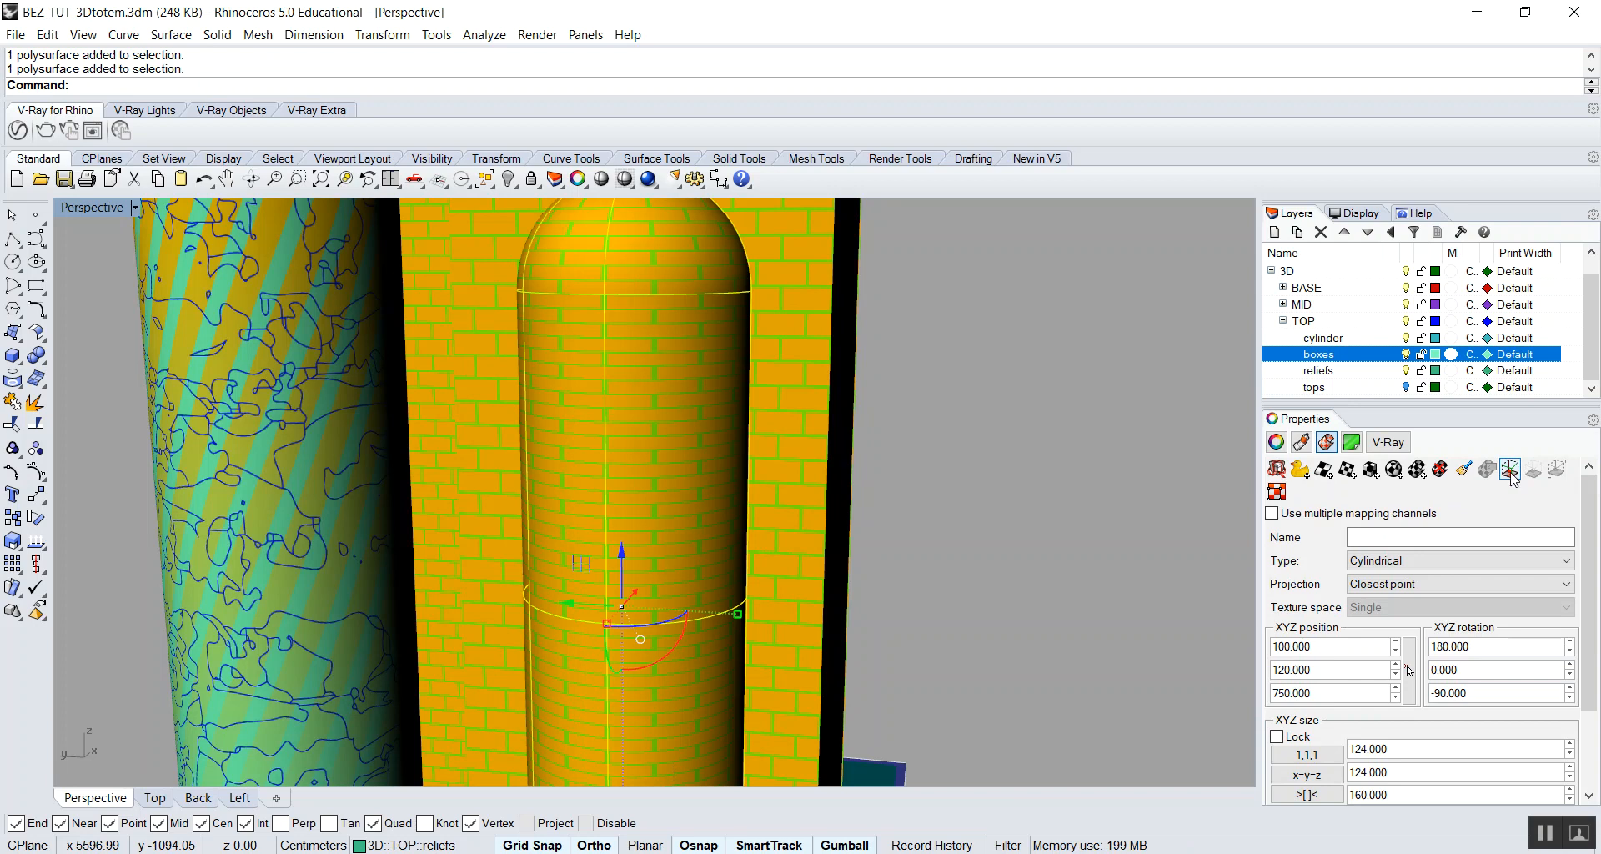
{"action": "left_click", "coordinate": [1510, 470]}
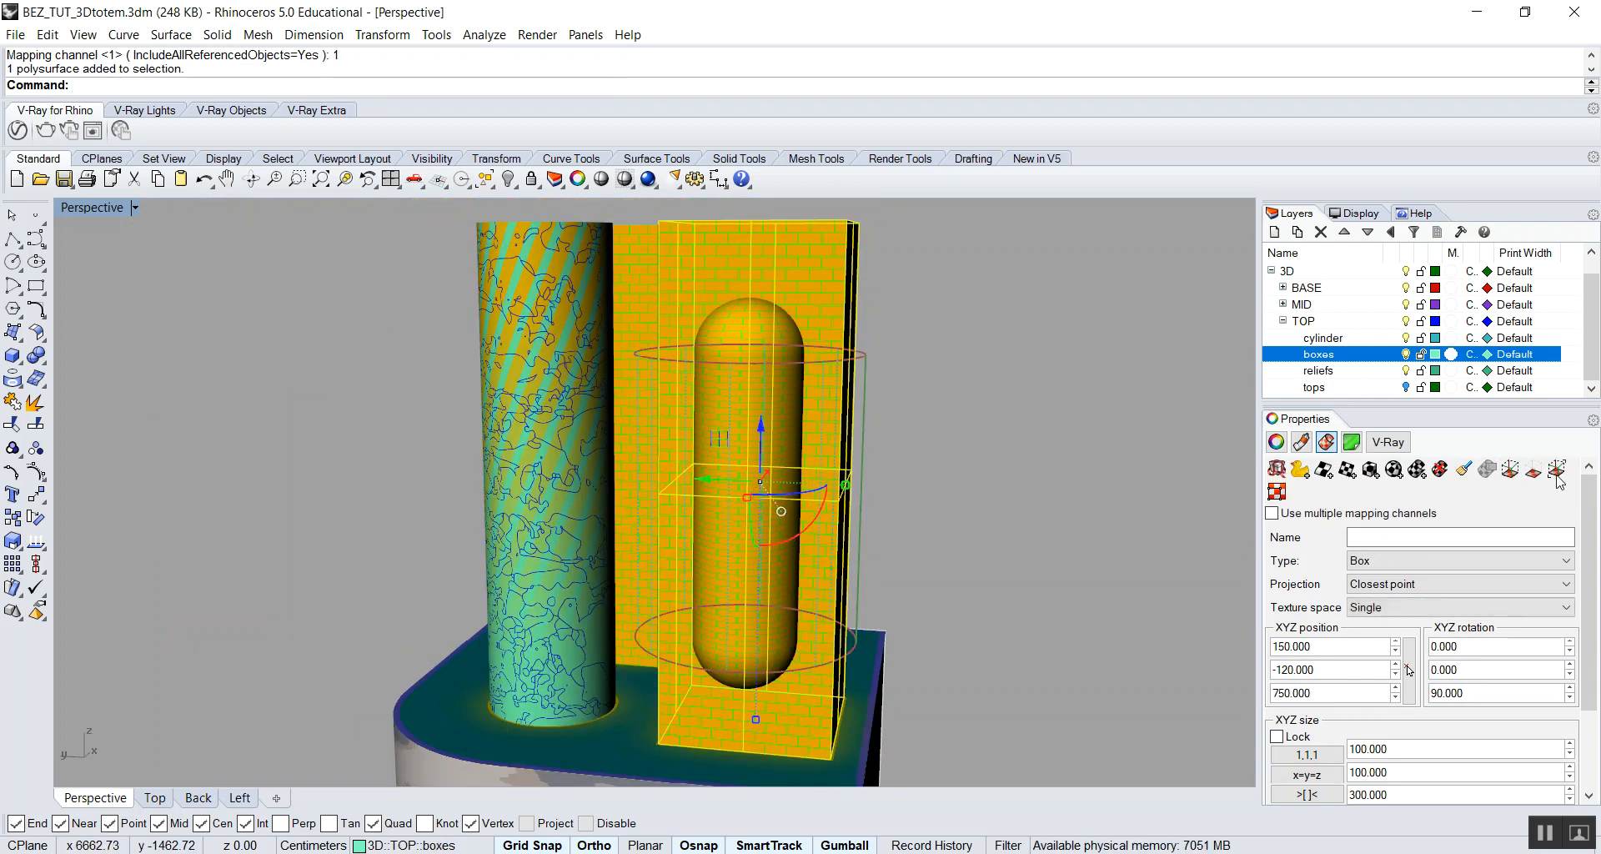
{"action": "left_click", "coordinate": [1510, 469]}
{"action": "right_click_drag", "start_coordinate": [1028, 373], "coordinate": [854, 408]}
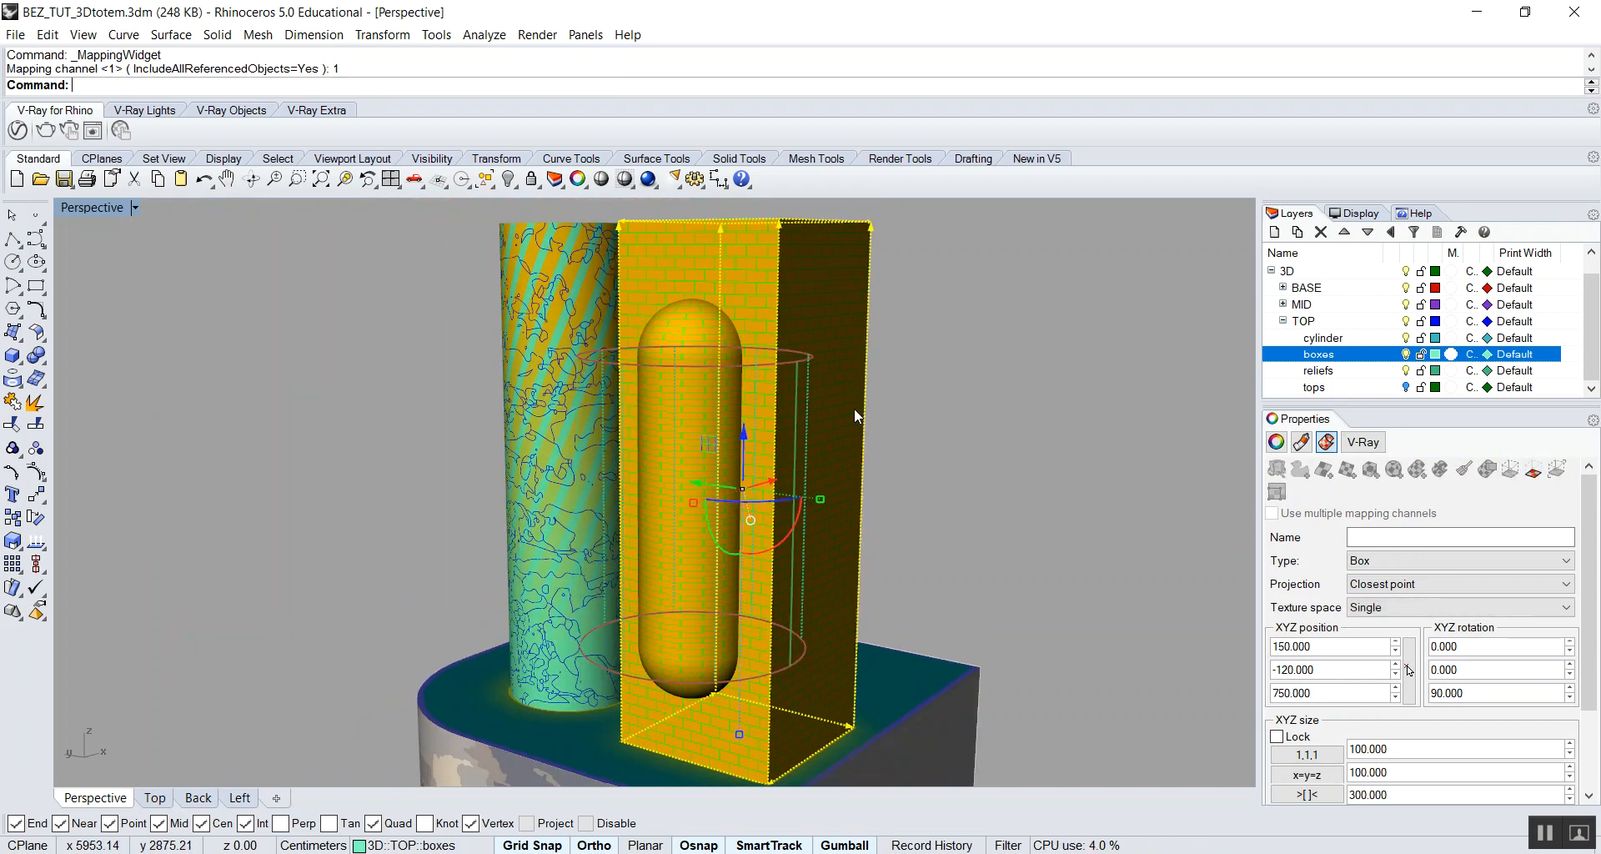
Align the bottom of the long relief's cylindrical mapping widget with the base of the box in the Back view.
{"action": "left_click", "coordinate": [799, 367]}
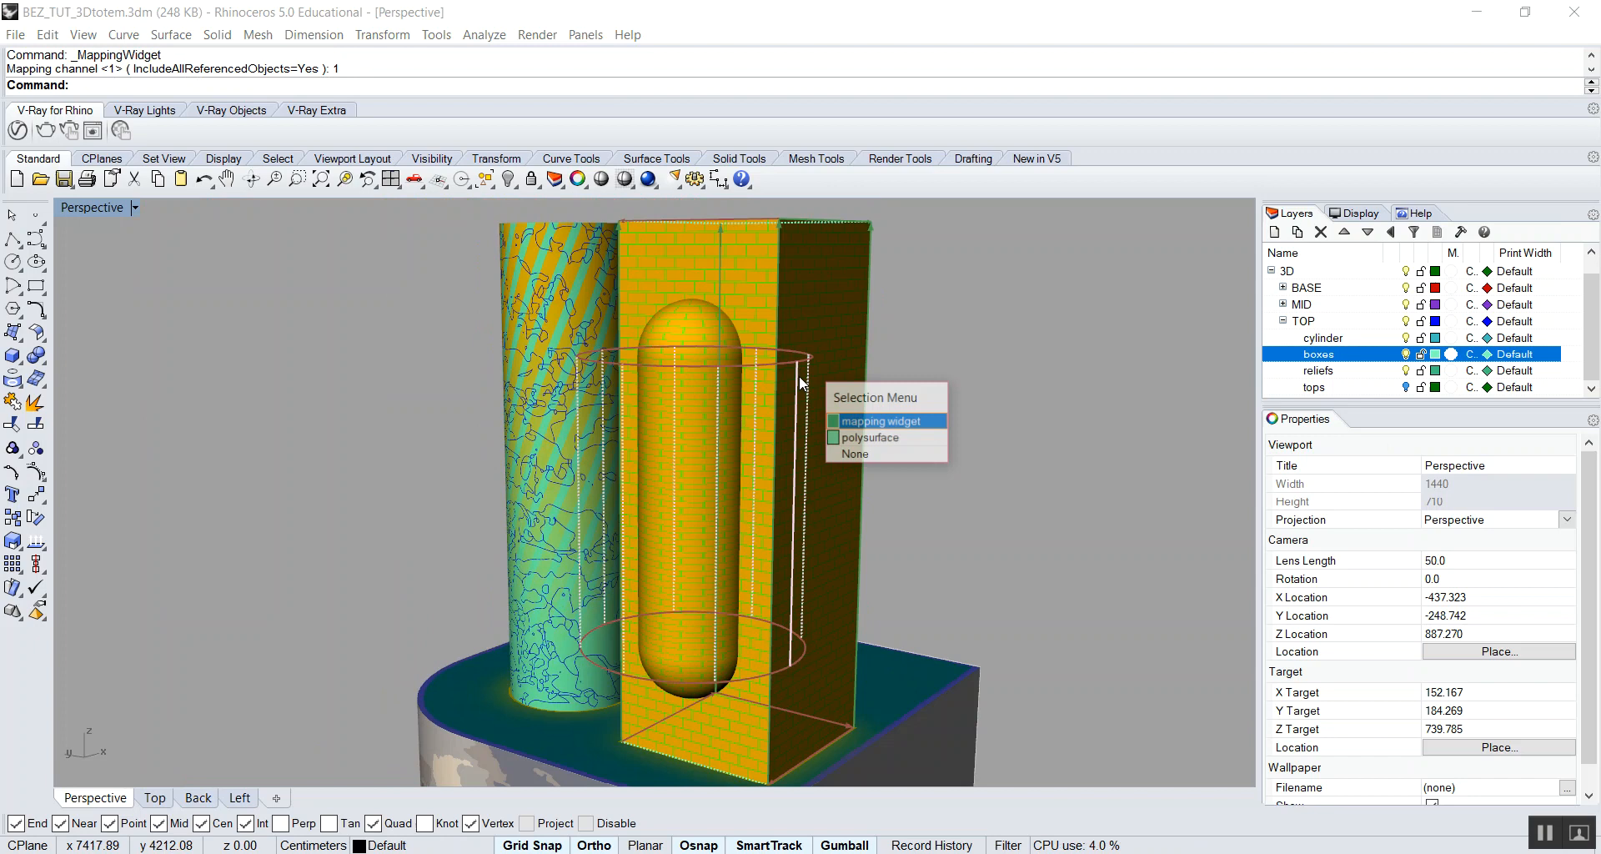
{"action": "left_click", "coordinate": [876, 418]}
{"action": "scroll", "coordinate": [776, 408], "scroll_direction": "down", "scroll_amount": 4}
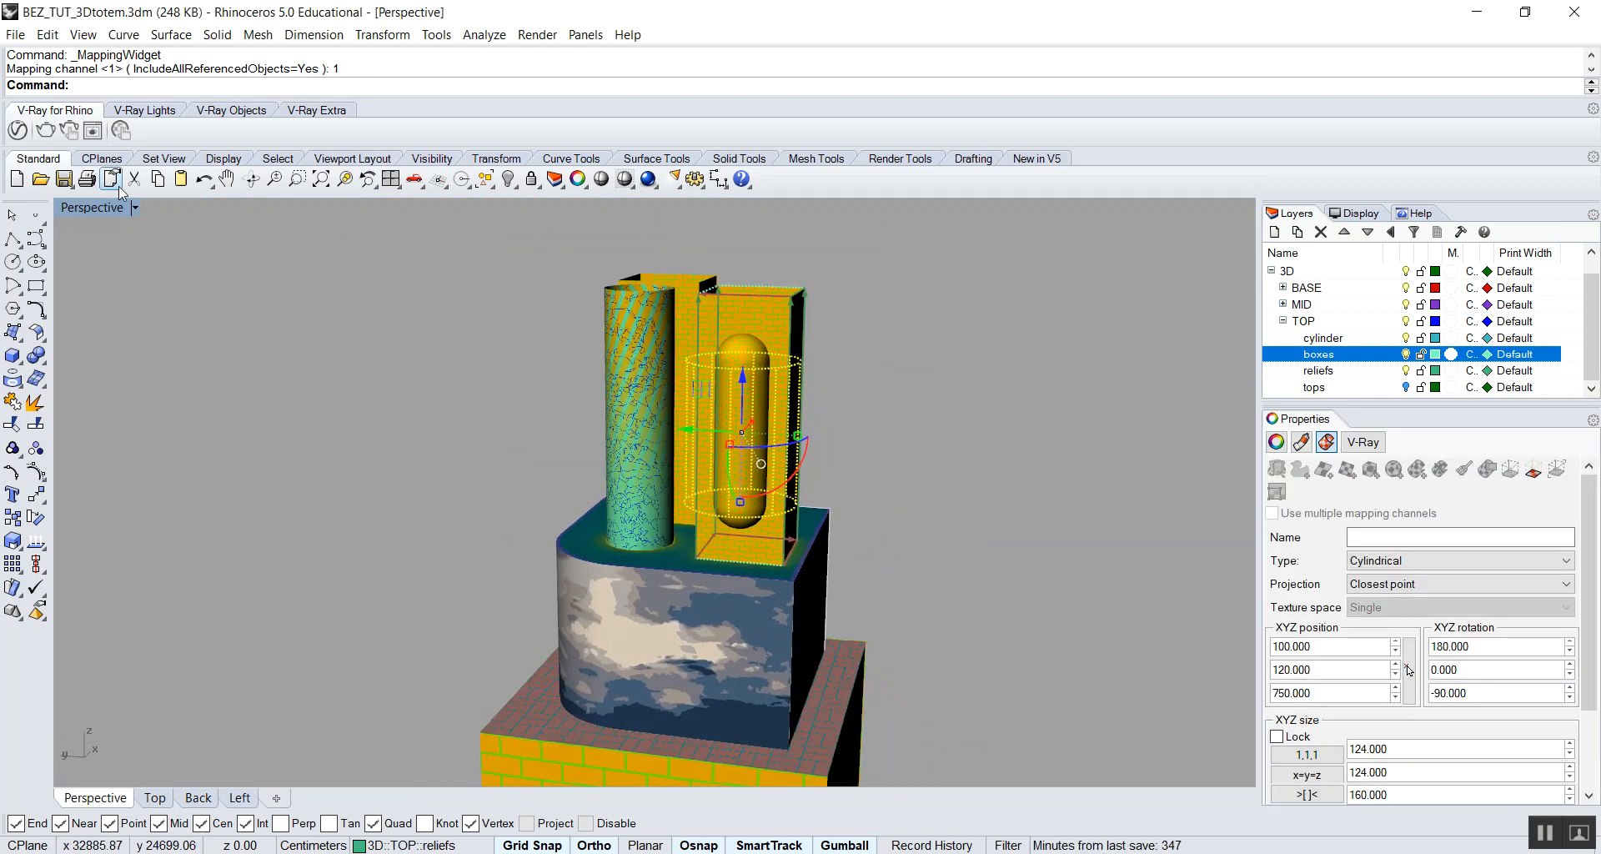
{"action": "double_click", "coordinate": [98, 209]}
{"action": "double_click", "coordinate": [68, 520]}
{"action": "scroll", "coordinate": [775, 496], "scroll_direction": "up", "scroll_amount": 5}
{"action": "scroll", "coordinate": [696, 442], "scroll_direction": "up", "scroll_amount": 2}
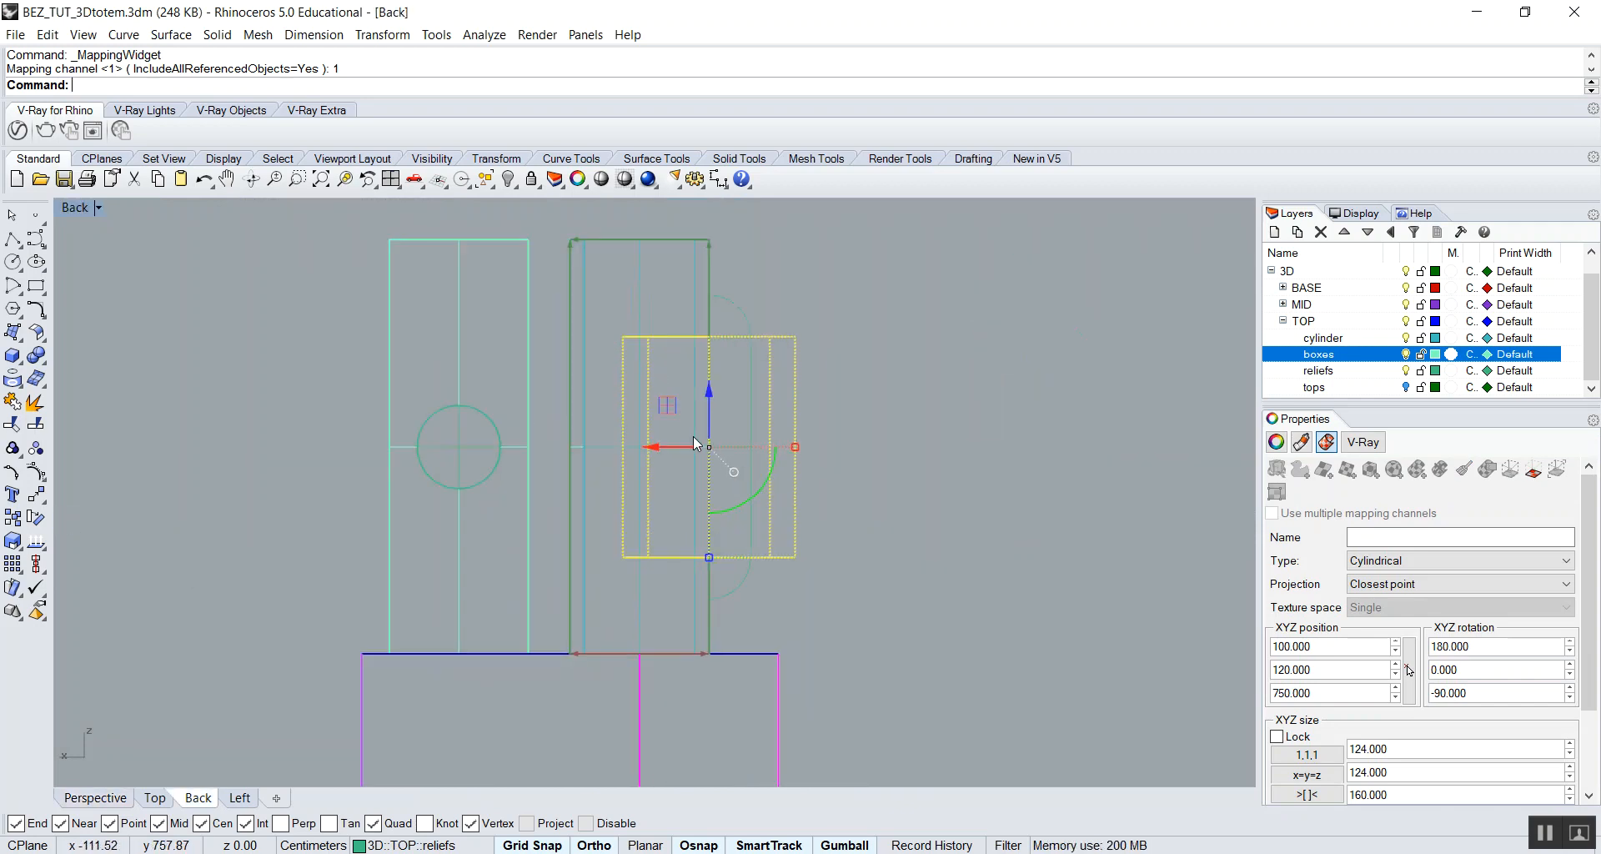
{"action": "key", "text": "Return"}
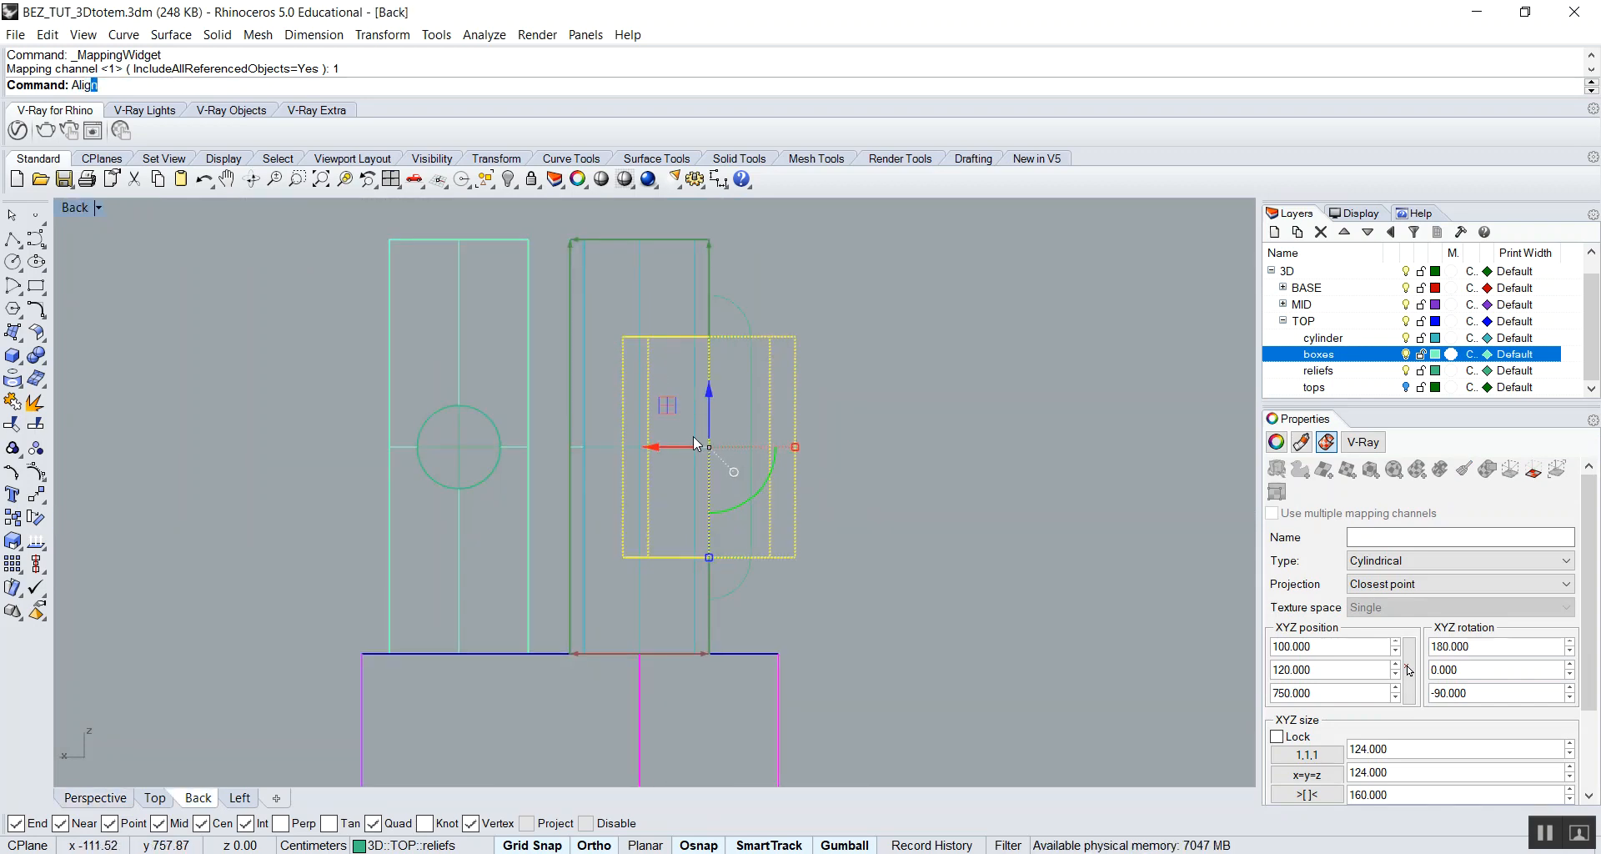
{"action": "type", "text": "b"}
{"action": "key", "text": "Return"}
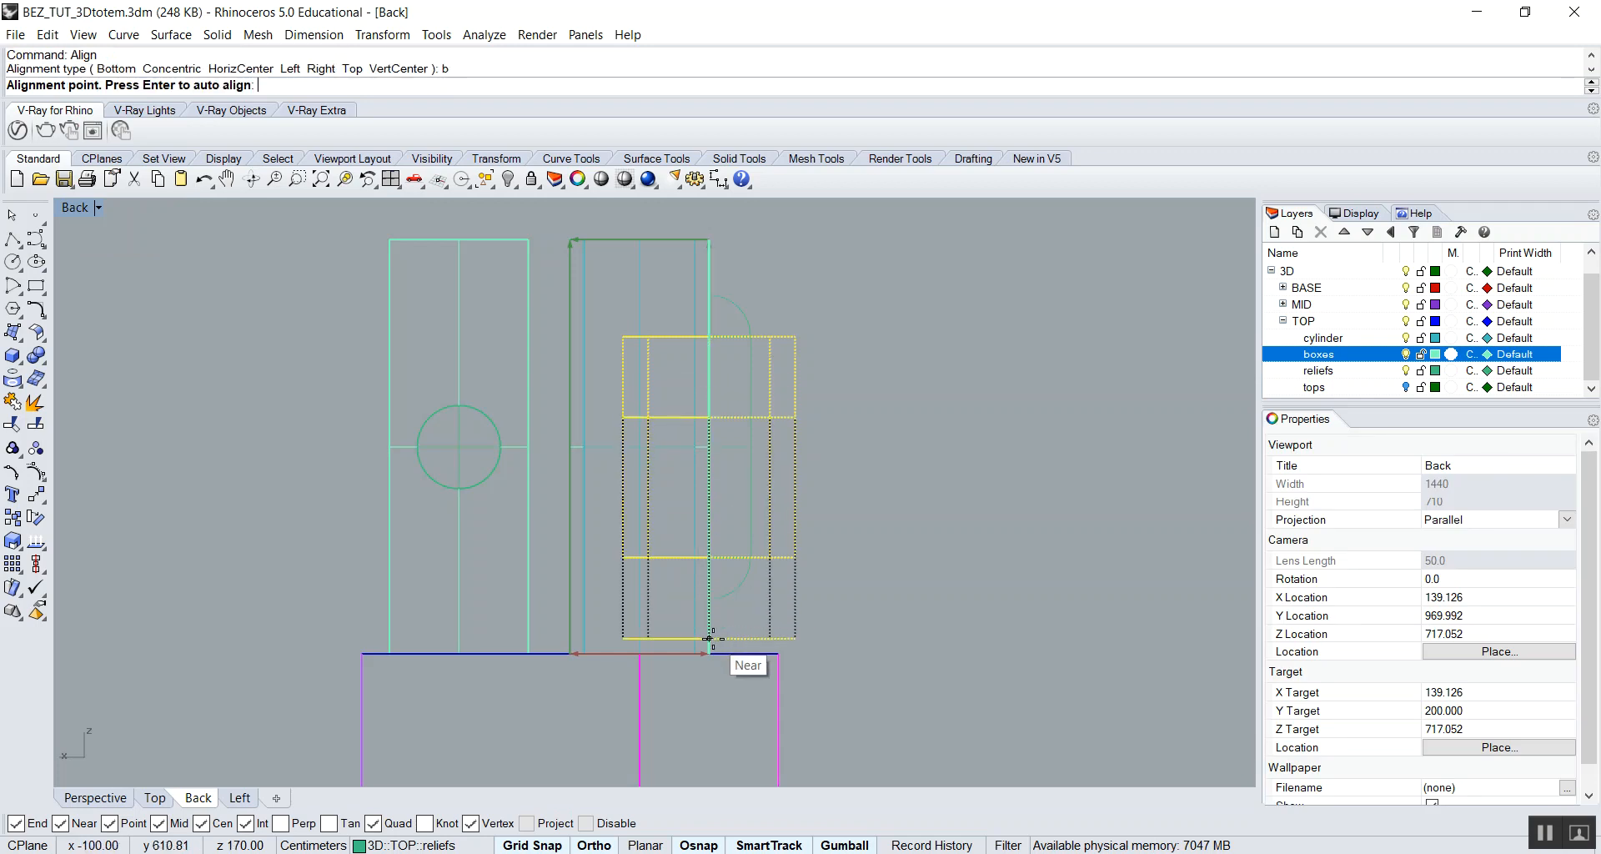
{"action": "left_click", "coordinate": [708, 654]}
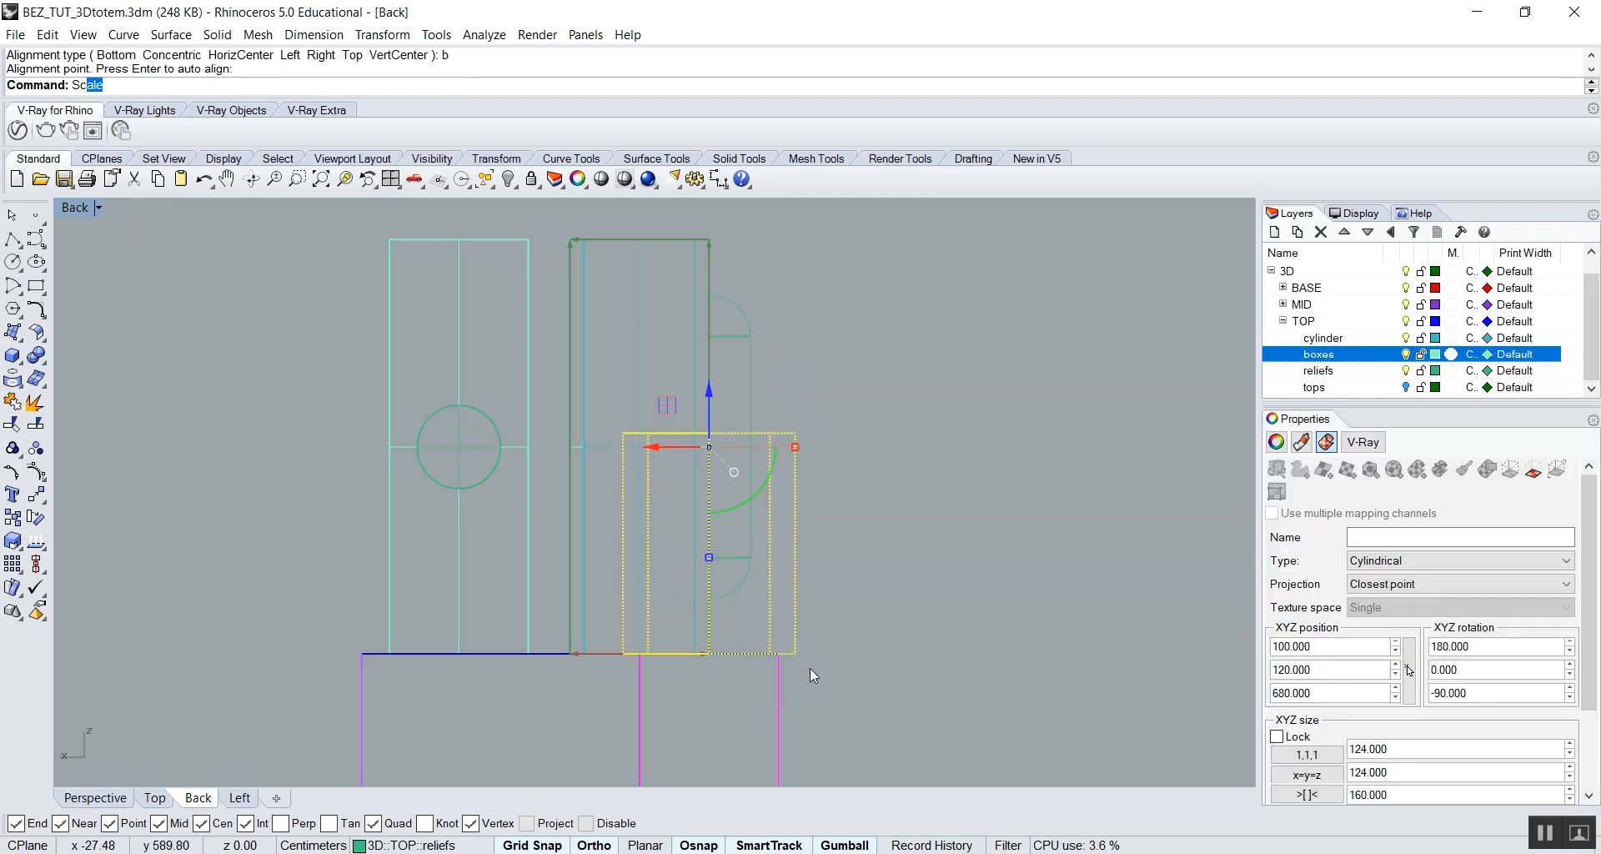
{"action": "type", "text": "Sc"}
{"action": "left_click", "coordinate": [209, 119]}
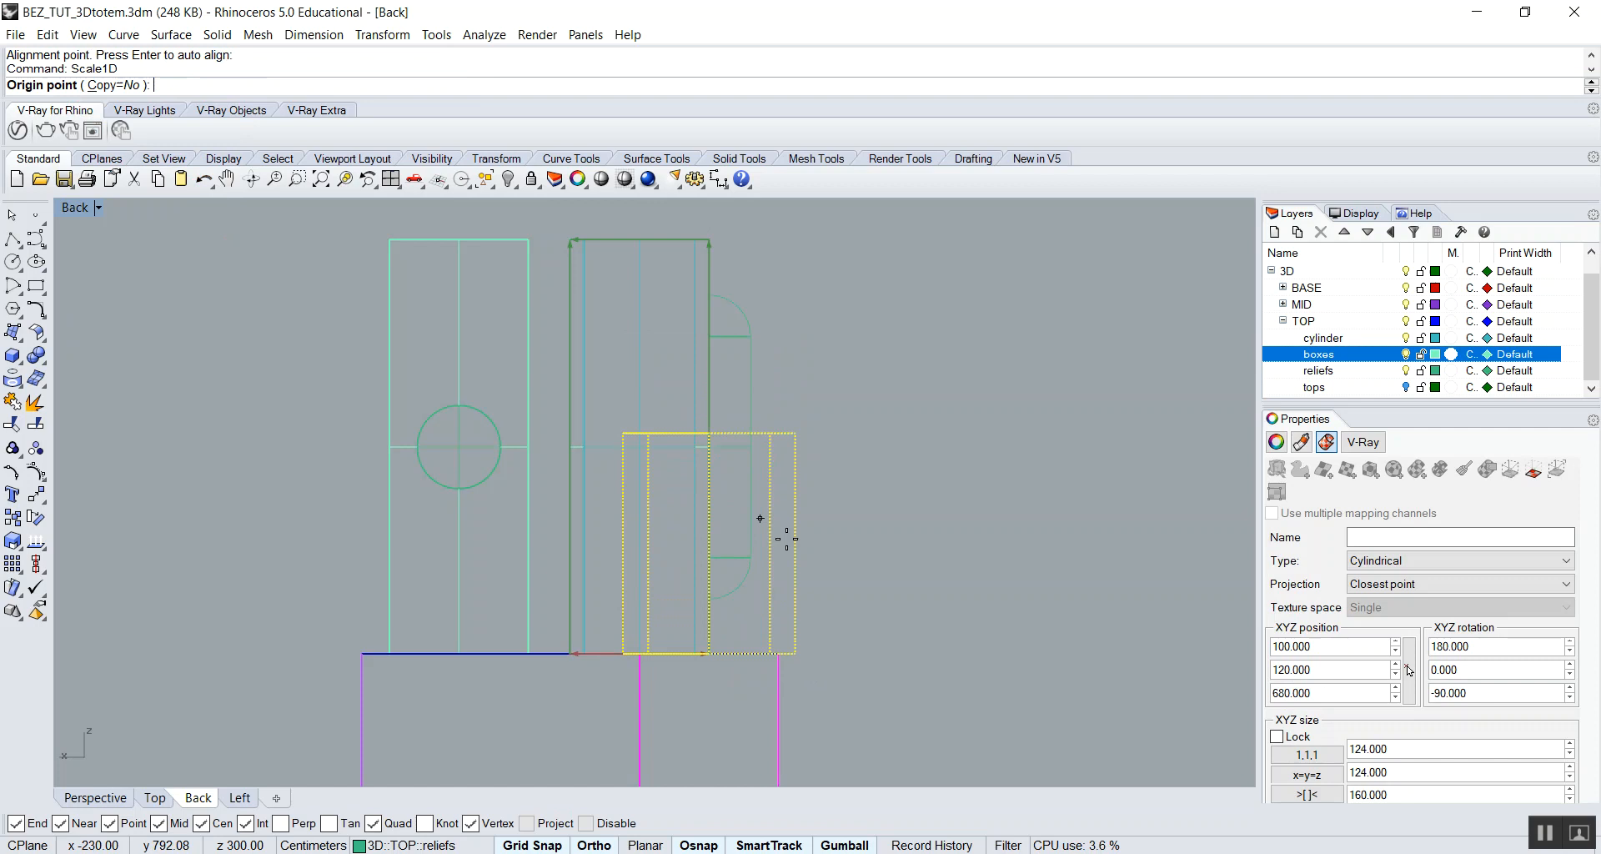
{"action": "left_click", "coordinate": [710, 655]}
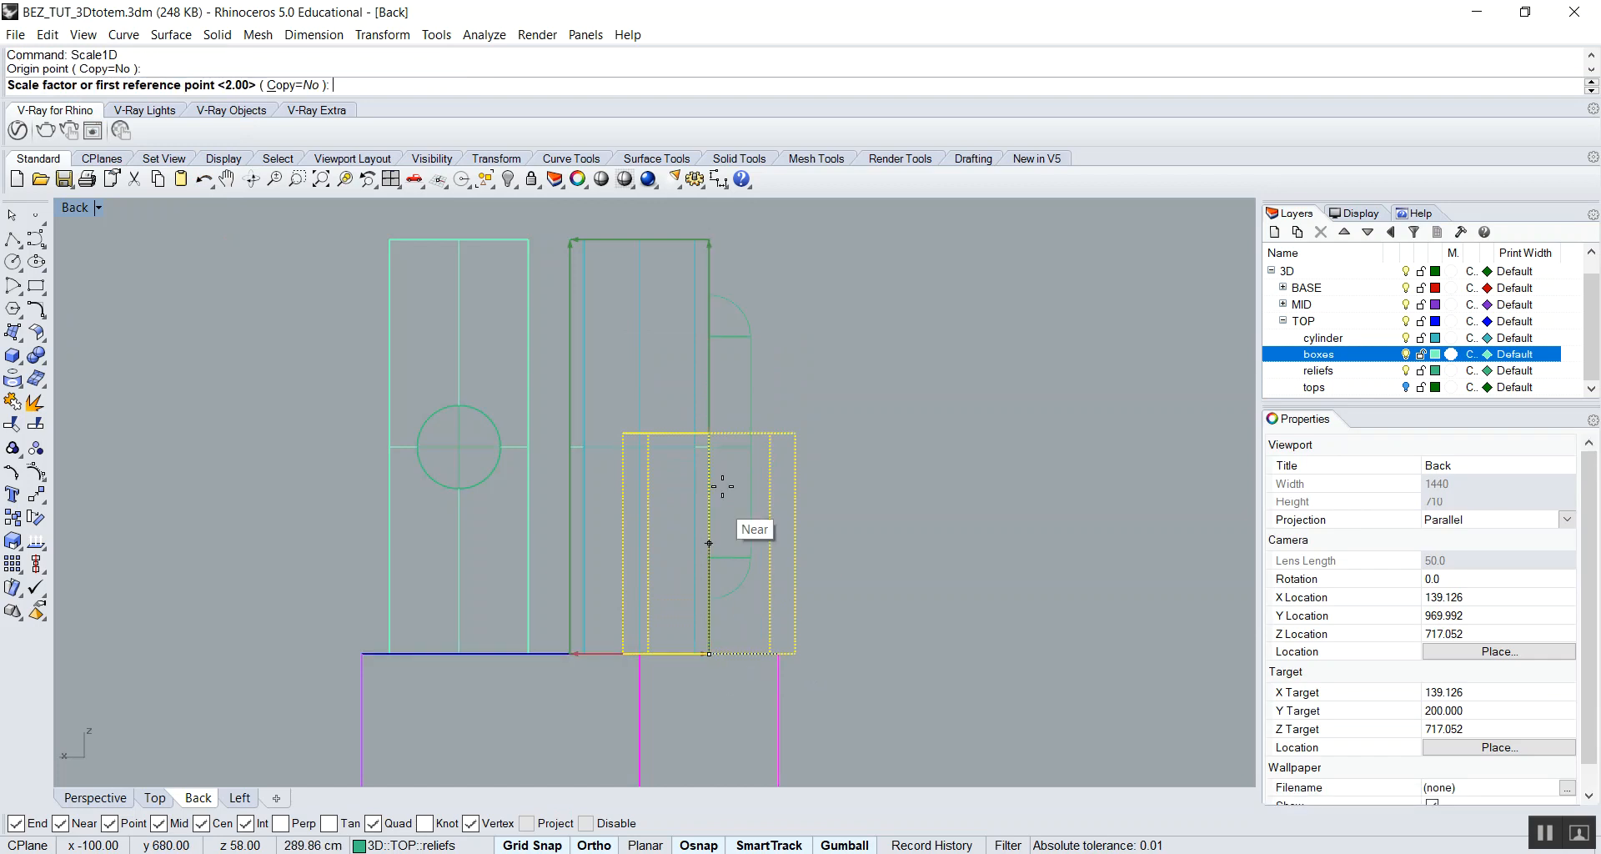
{"action": "left_click", "coordinate": [721, 433]}
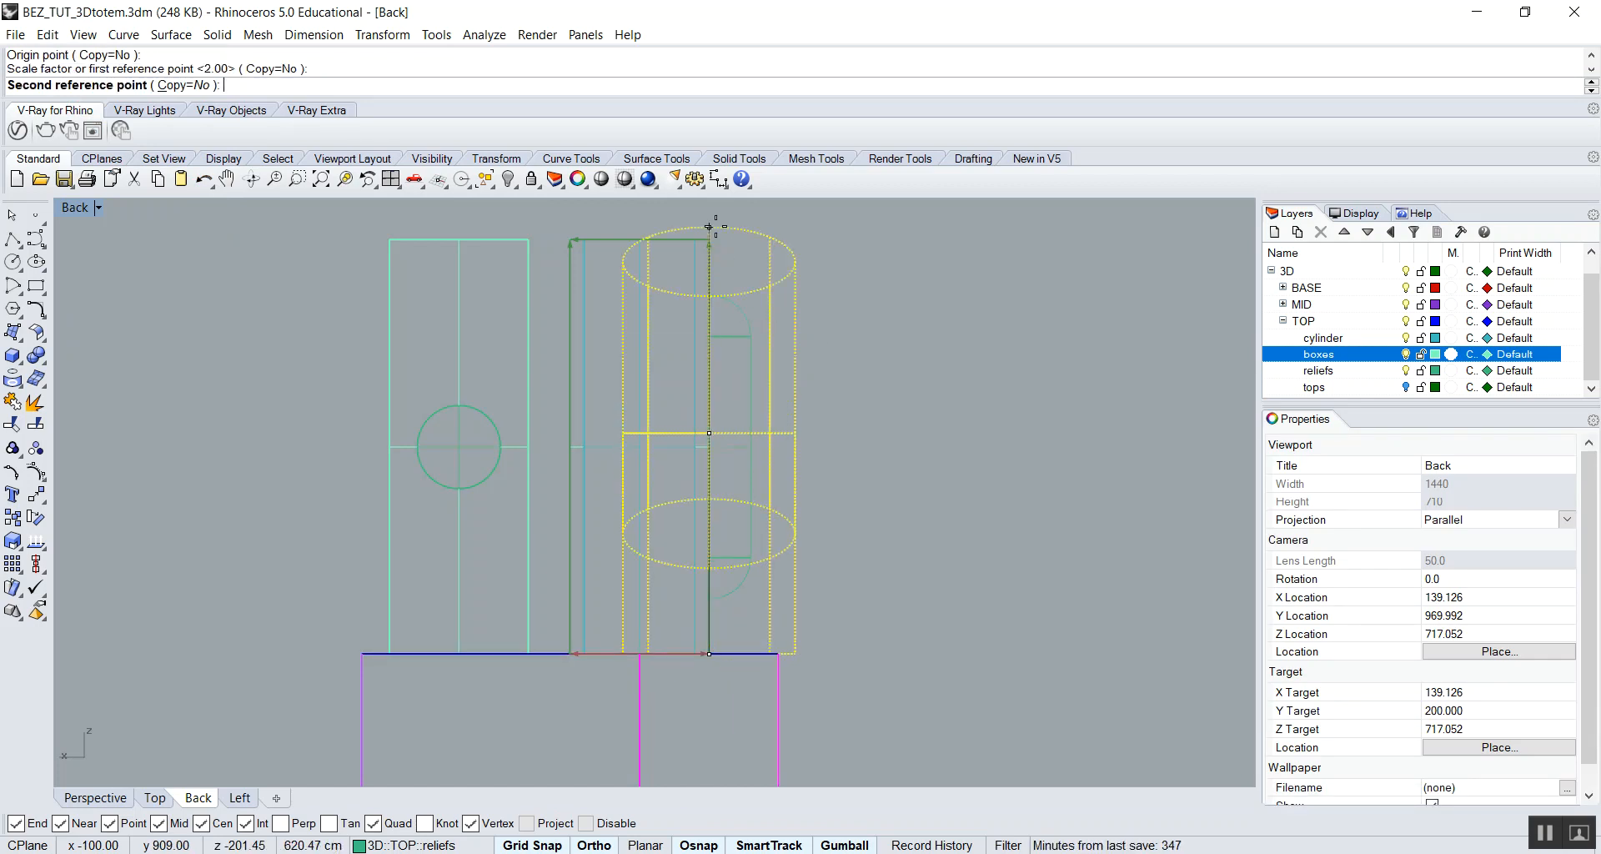
{"action": "key", "text": "Escape"}
Stretch the cylindrical mapping widget vertically with Scale1D from its base ring up to the box's top corner, making it 300 cm high.
{"action": "double_click", "coordinate": [75, 208]}
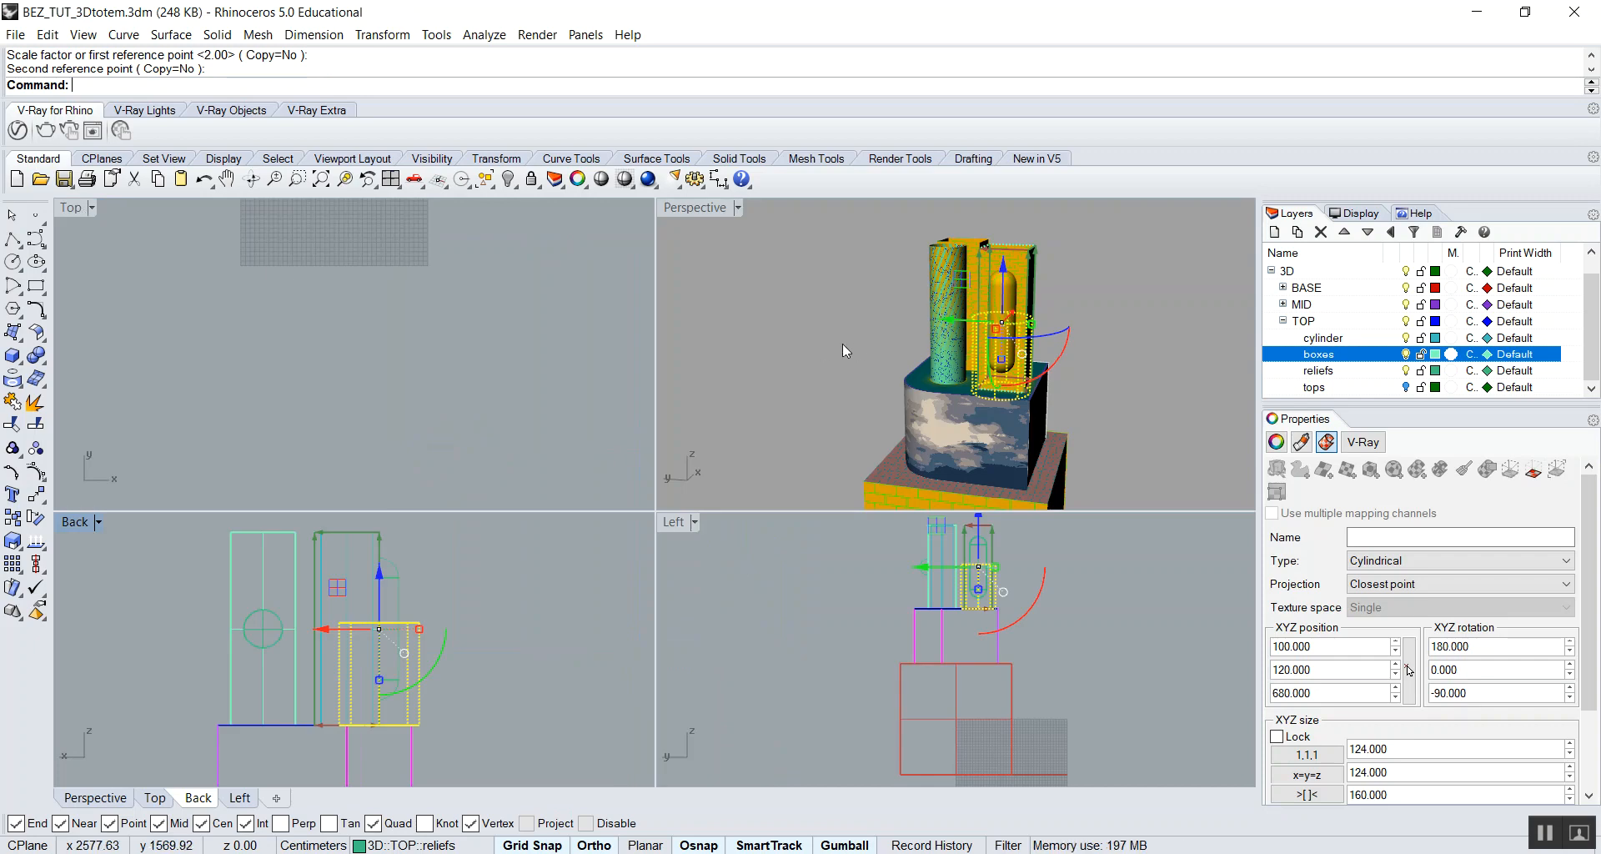
{"action": "scroll", "coordinate": [1034, 413], "scroll_direction": "up", "scroll_amount": 5}
{"action": "right_click", "coordinate": [1027, 474]}
{"action": "left_click", "coordinate": [1023, 464]}
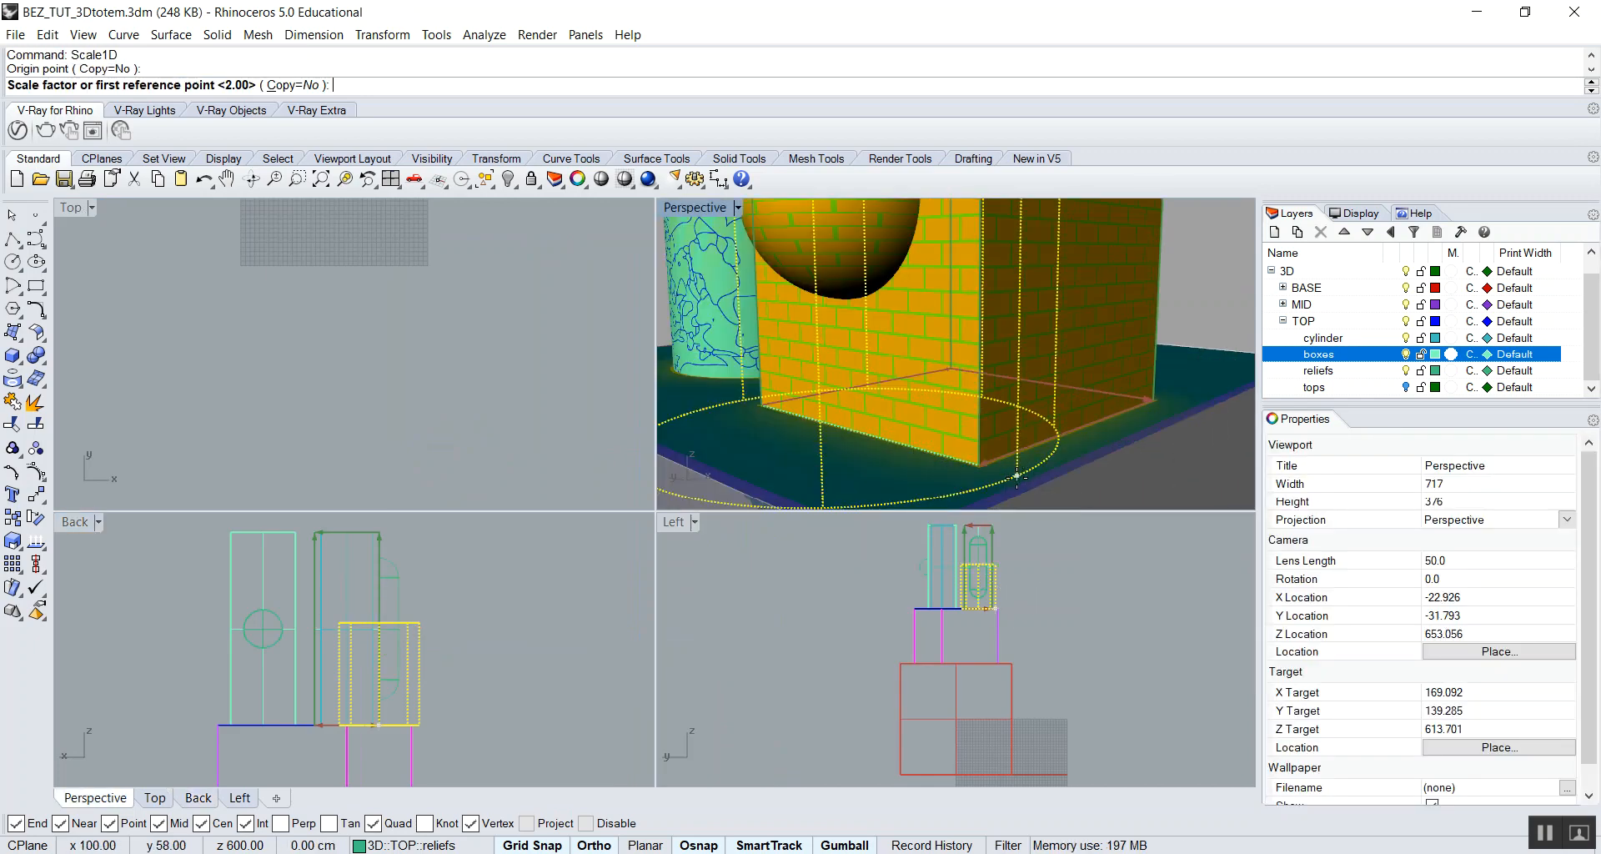
{"action": "scroll", "coordinate": [1022, 467], "scroll_direction": "down", "scroll_amount": 4}
{"action": "scroll", "coordinate": [1021, 321], "scroll_direction": "down", "scroll_amount": 5}
{"action": "scroll", "coordinate": [1031, 288], "scroll_direction": "up", "scroll_amount": 5}
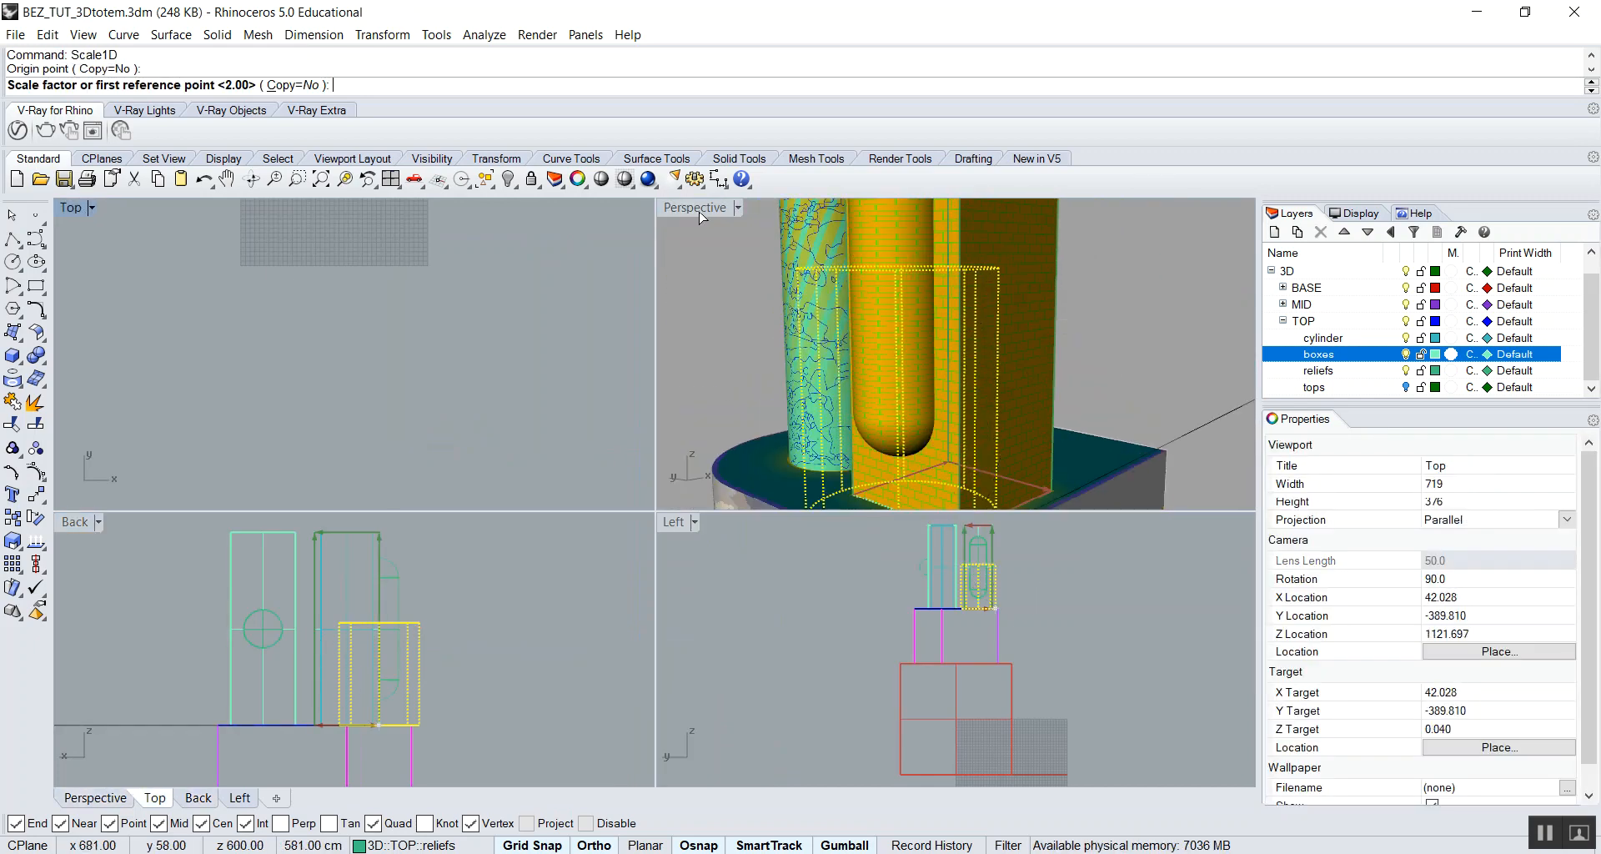
{"action": "double_click", "coordinate": [692, 208]}
{"action": "scroll", "coordinate": [831, 384], "scroll_direction": "down", "scroll_amount": 4}
{"action": "scroll", "coordinate": [824, 371], "scroll_direction": "up", "scroll_amount": 5}
{"action": "left_click", "coordinate": [776, 351]}
{"action": "scroll", "coordinate": [804, 483], "scroll_direction": "down", "scroll_amount": 5}
{"action": "scroll", "coordinate": [805, 450], "scroll_direction": "up", "scroll_amount": 5}
{"action": "scroll", "coordinate": [847, 351], "scroll_direction": "down", "scroll_amount": 5}
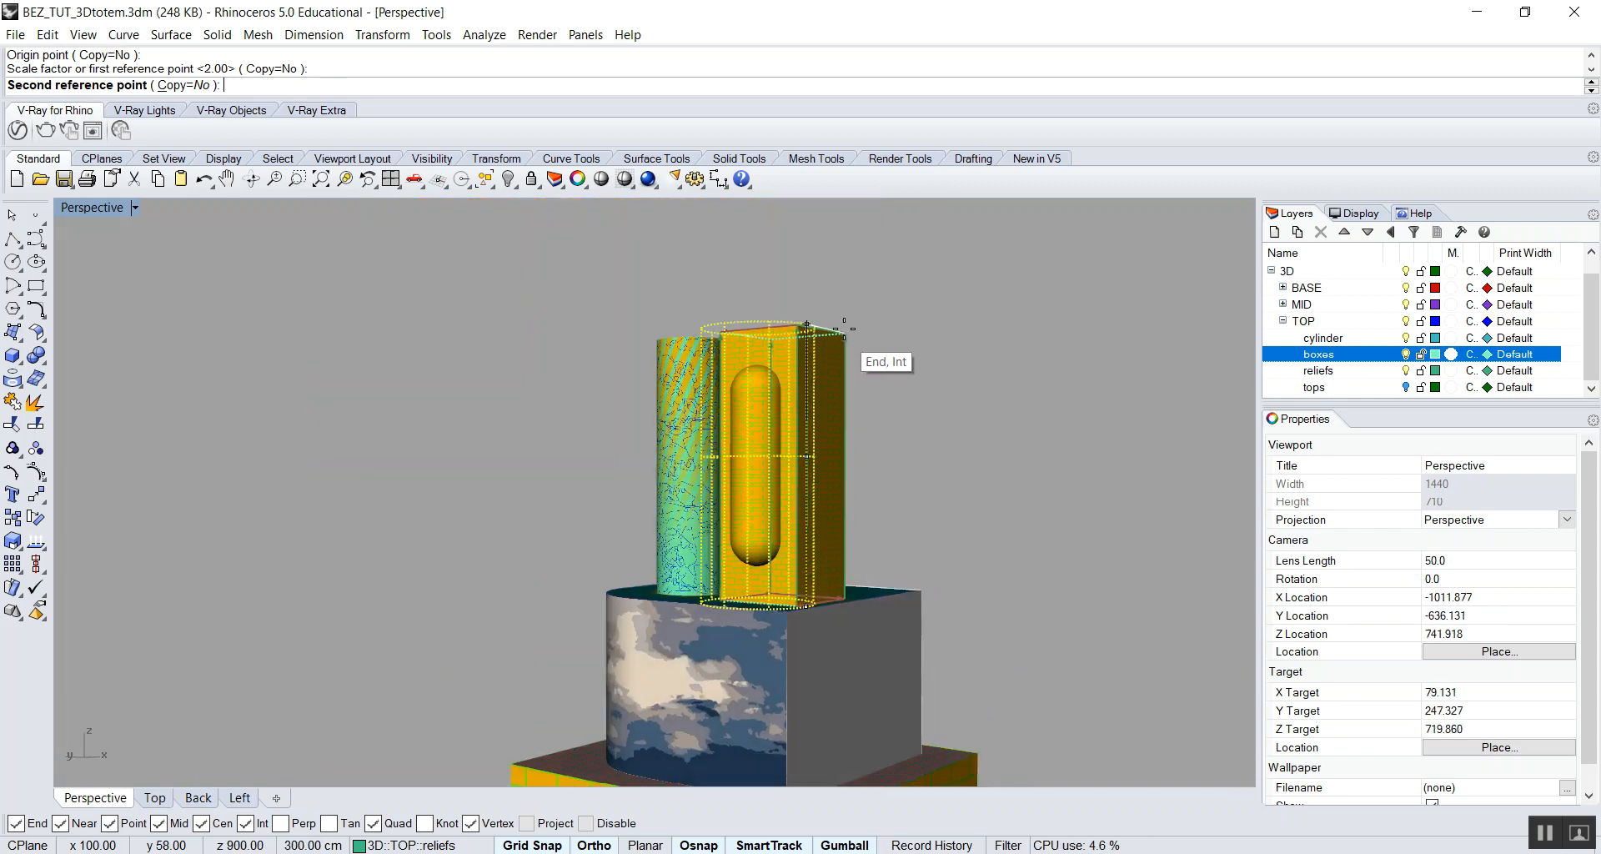
{"action": "left_click", "coordinate": [844, 323]}
Check the brick rows on the long relief against the box and remove both mapping widgets from view.
{"action": "scroll", "coordinate": [794, 404], "scroll_direction": "up", "scroll_amount": 8}
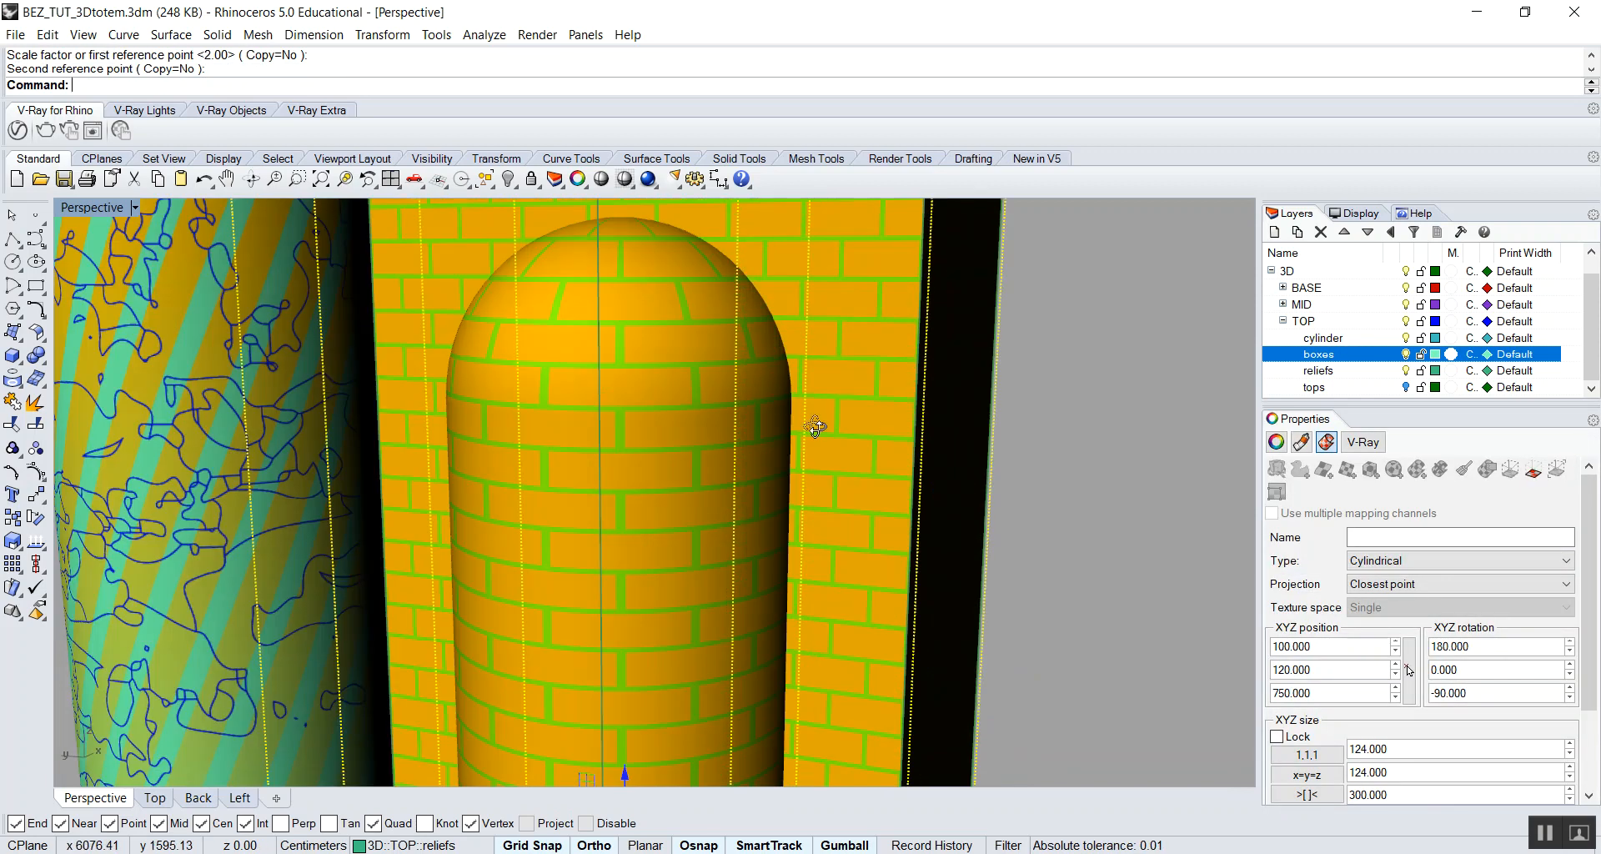
{"action": "right_click_drag", "start_coordinate": [766, 414], "coordinate": [765, 447]}
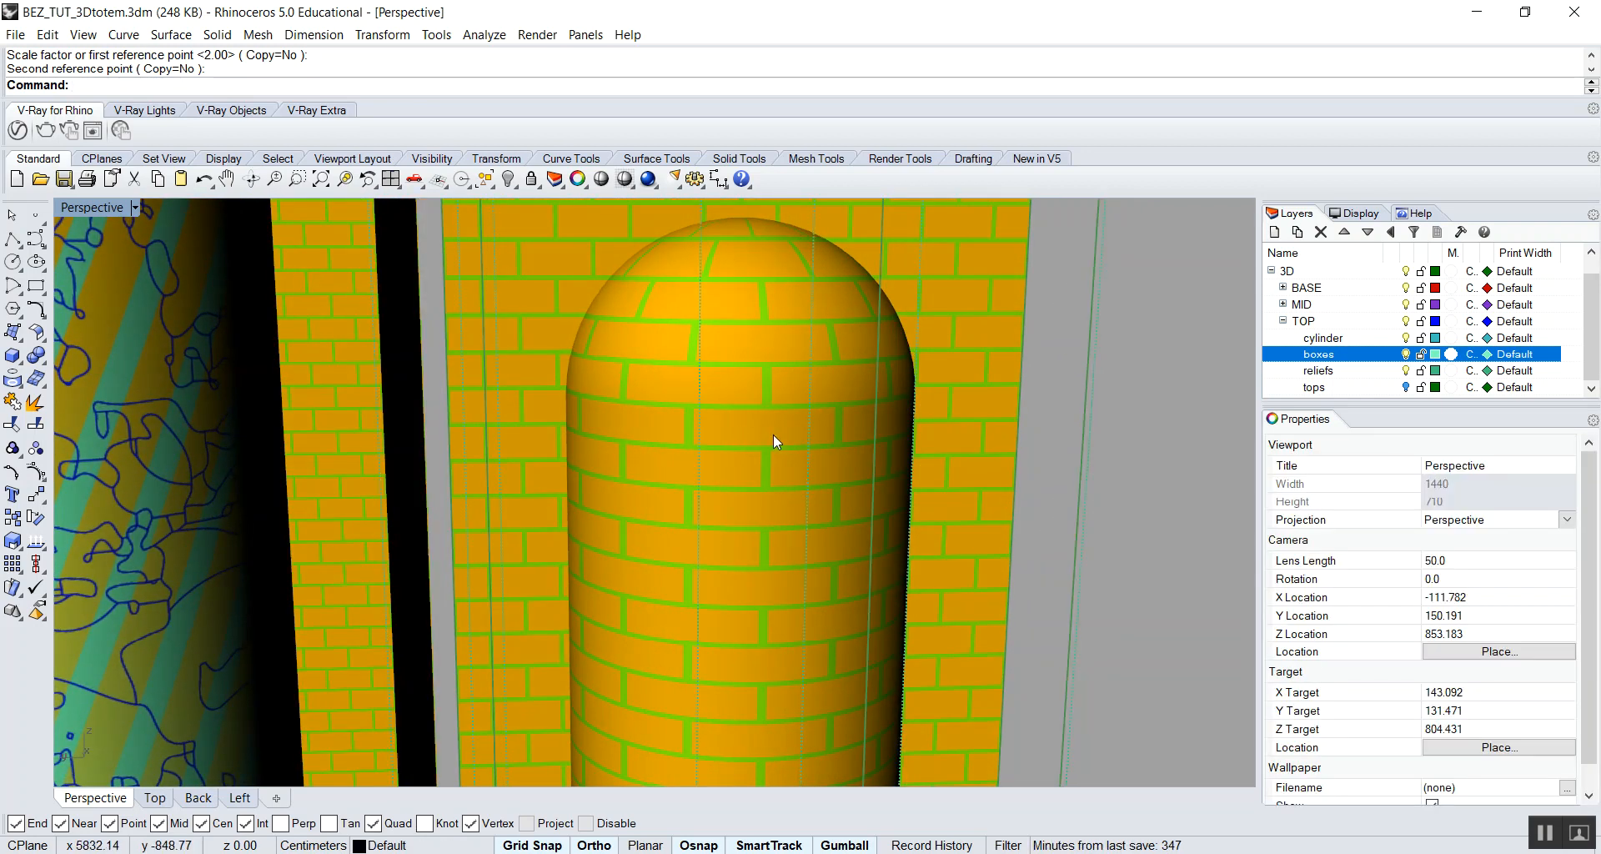
{"action": "left_click", "coordinate": [779, 454]}
{"action": "right_click_drag", "start_coordinate": [682, 452], "coordinate": [859, 407]}
{"action": "scroll", "coordinate": [859, 407], "scroll_direction": "down", "scroll_amount": 5}
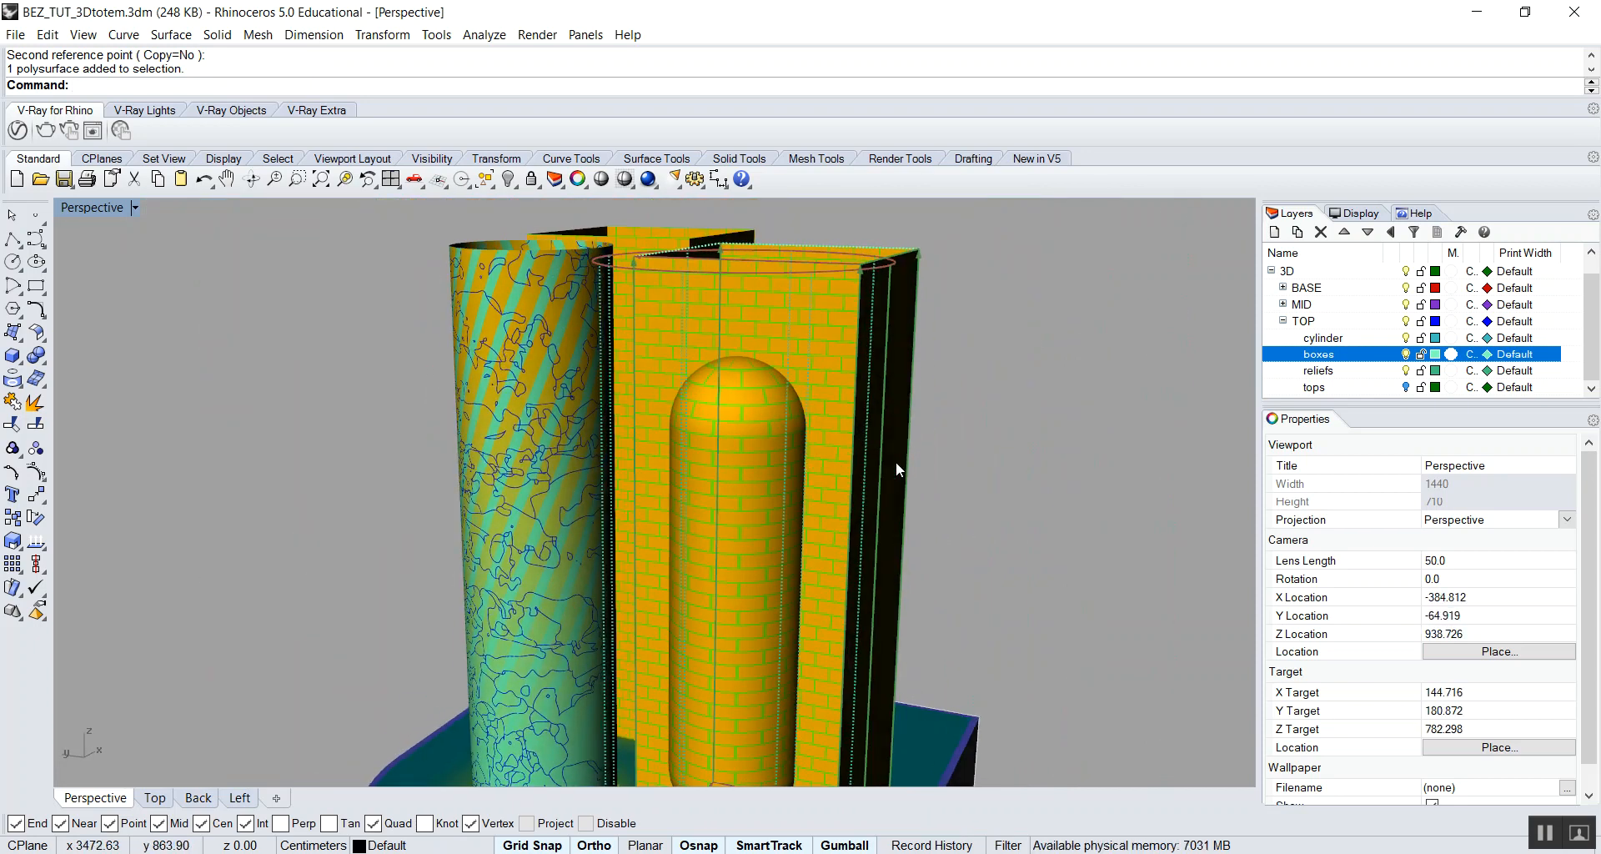
{"action": "key", "text": "Escape"}
Compare the texture mapping type and size of the long relief with those of the box.
{"action": "left_click", "coordinate": [749, 447]}
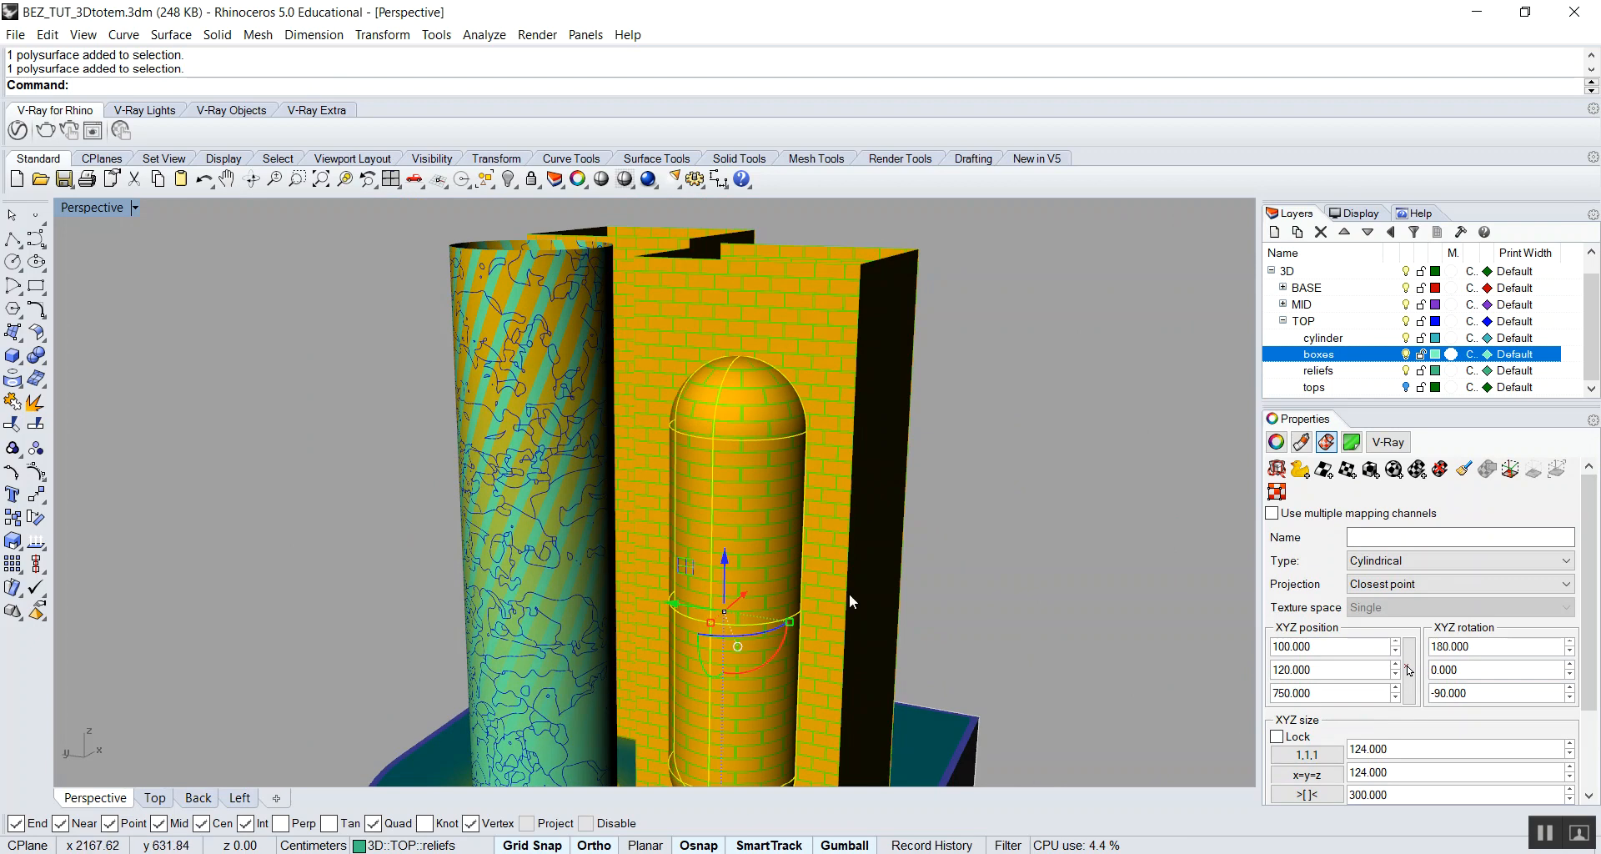
{"action": "left_click", "coordinate": [822, 322]}
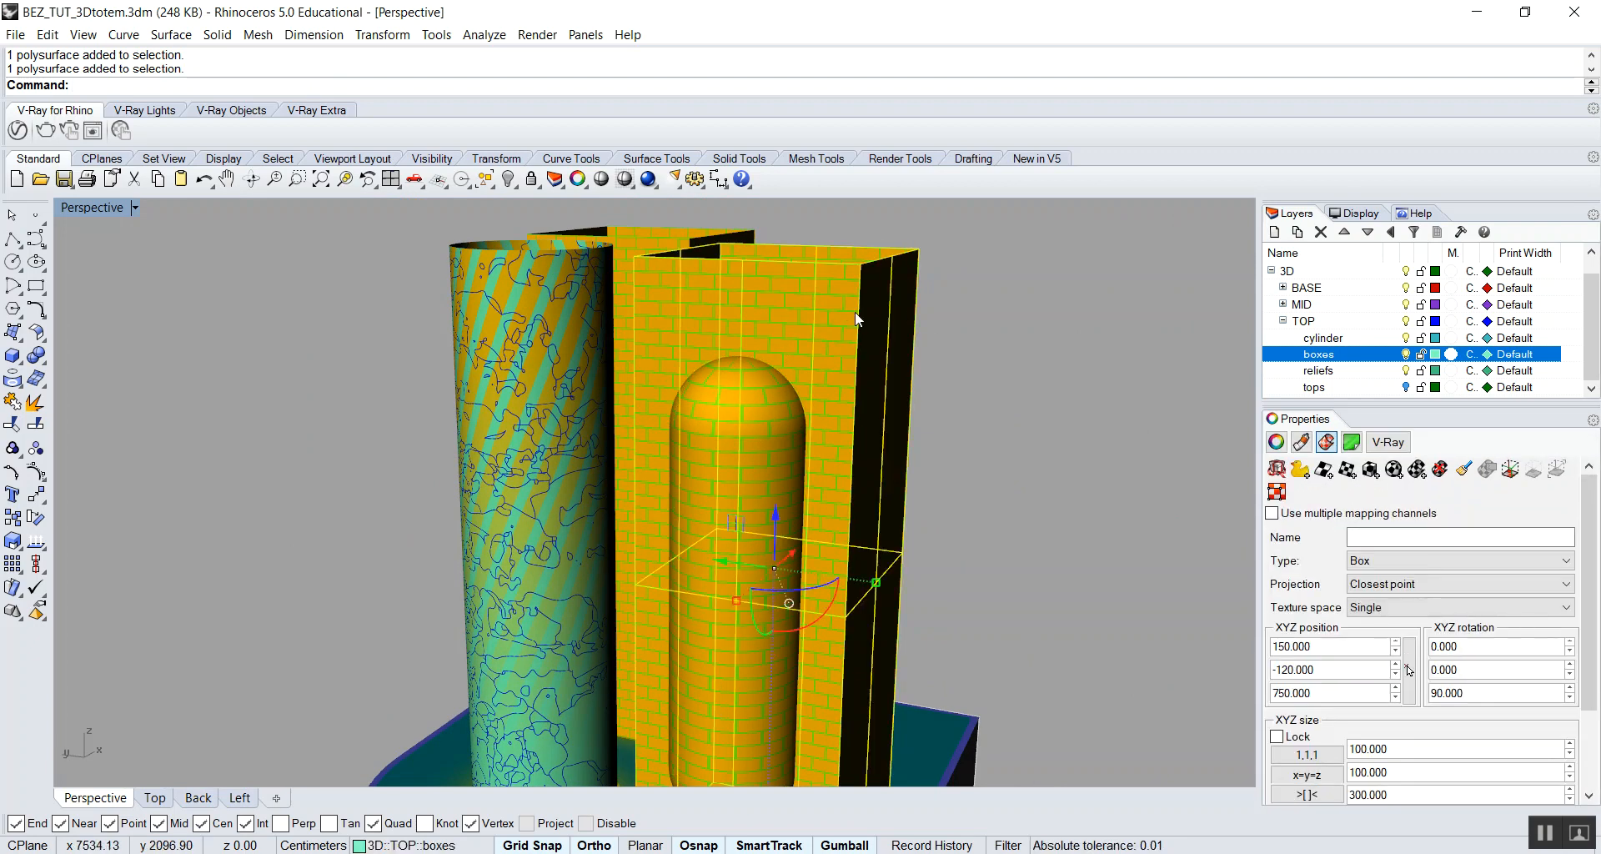
{"action": "key", "text": "Escape"}
Duplicate the long relief's brick material and name the copy TopBrickCylinder.
{"action": "left_click", "coordinate": [773, 449]}
{"action": "left_click", "coordinate": [1301, 442]}
{"action": "left_click", "coordinate": [1552, 547]}
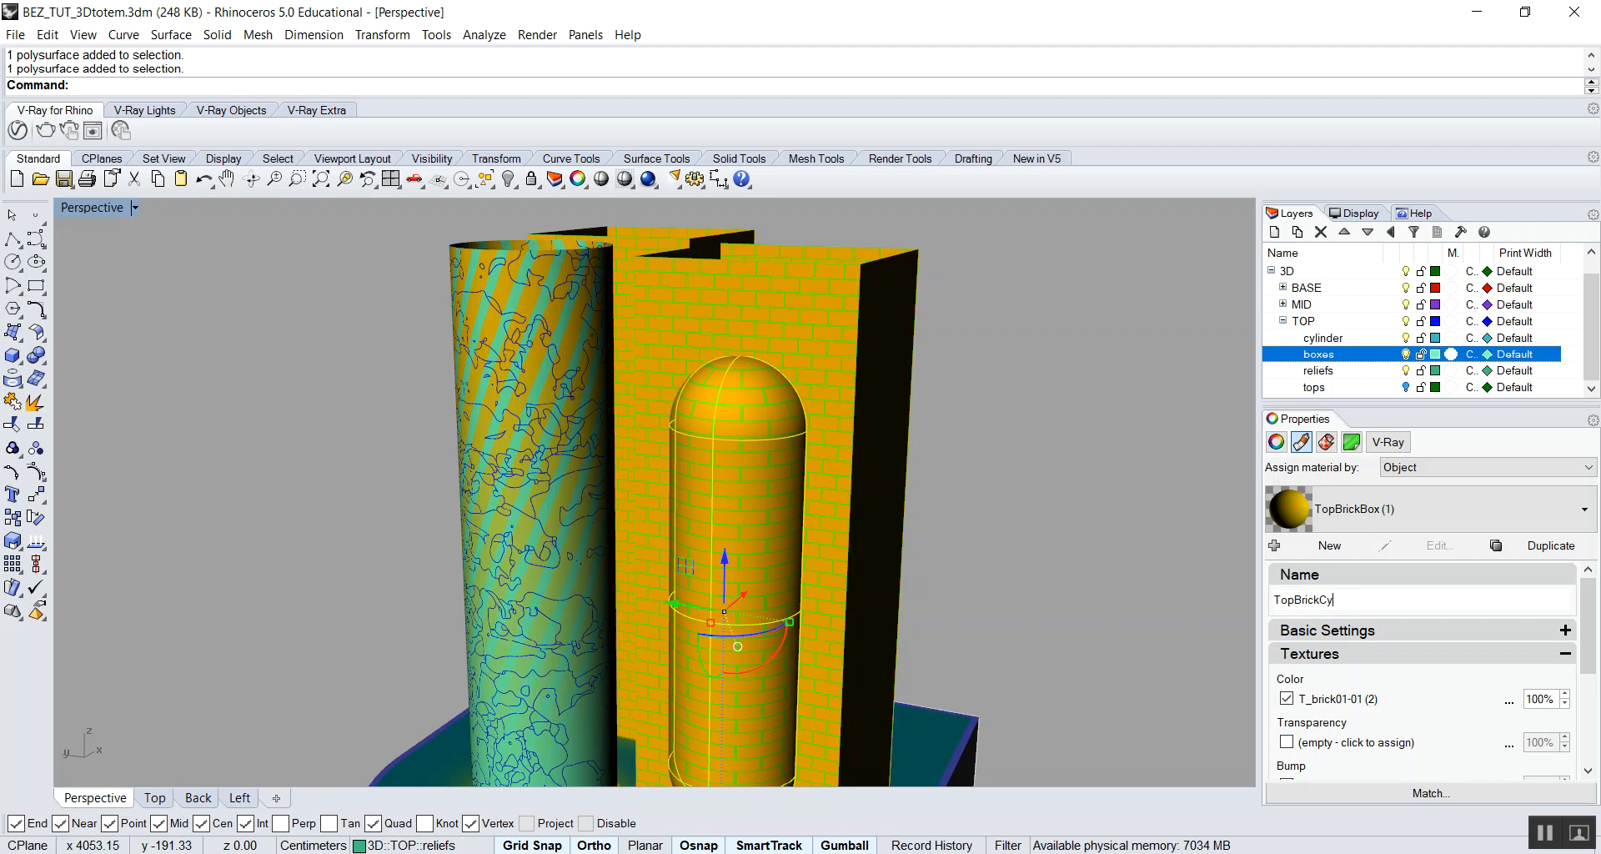
{"action": "key", "text": "Return"}
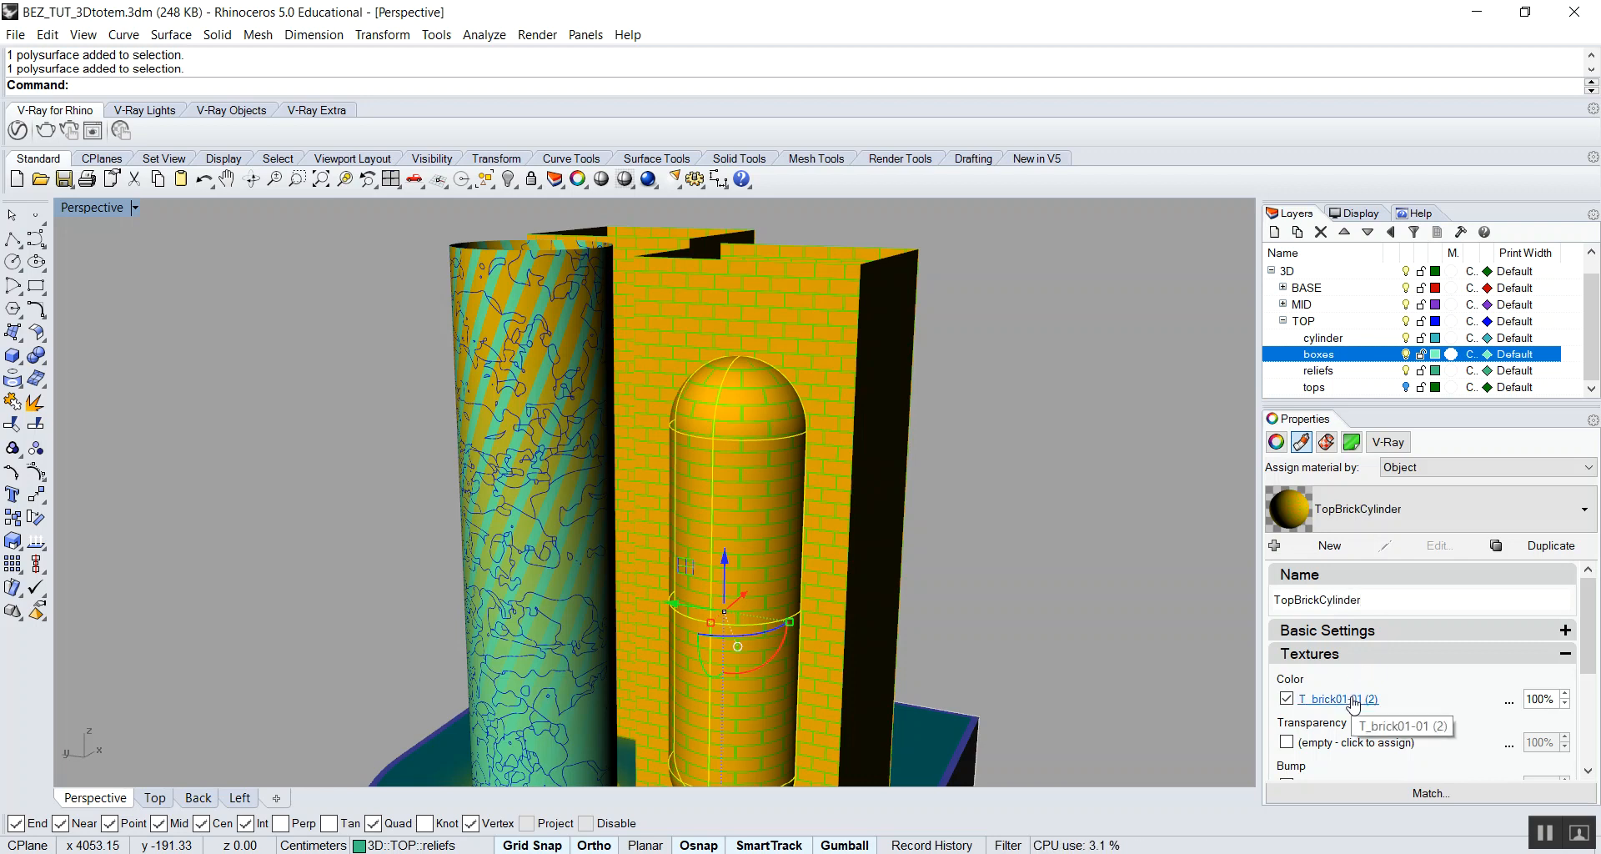
Review the U and V repeat values of the TopBrickCylinder material's brick colour texture.
{"action": "left_click", "coordinate": [1353, 702]}
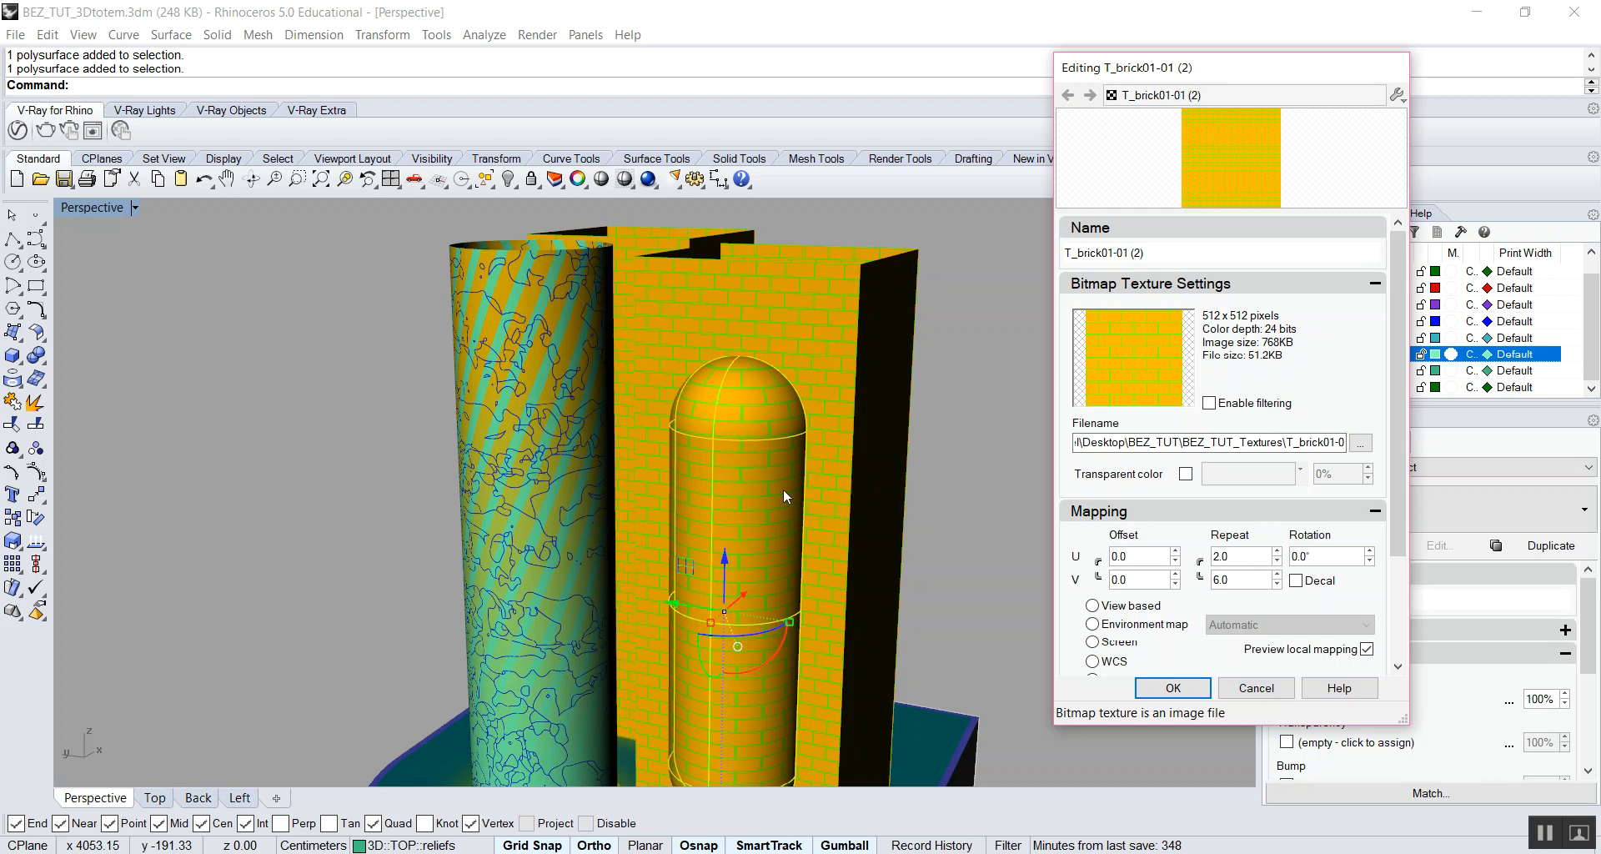
{"action": "double_click", "coordinate": [1228, 557]}
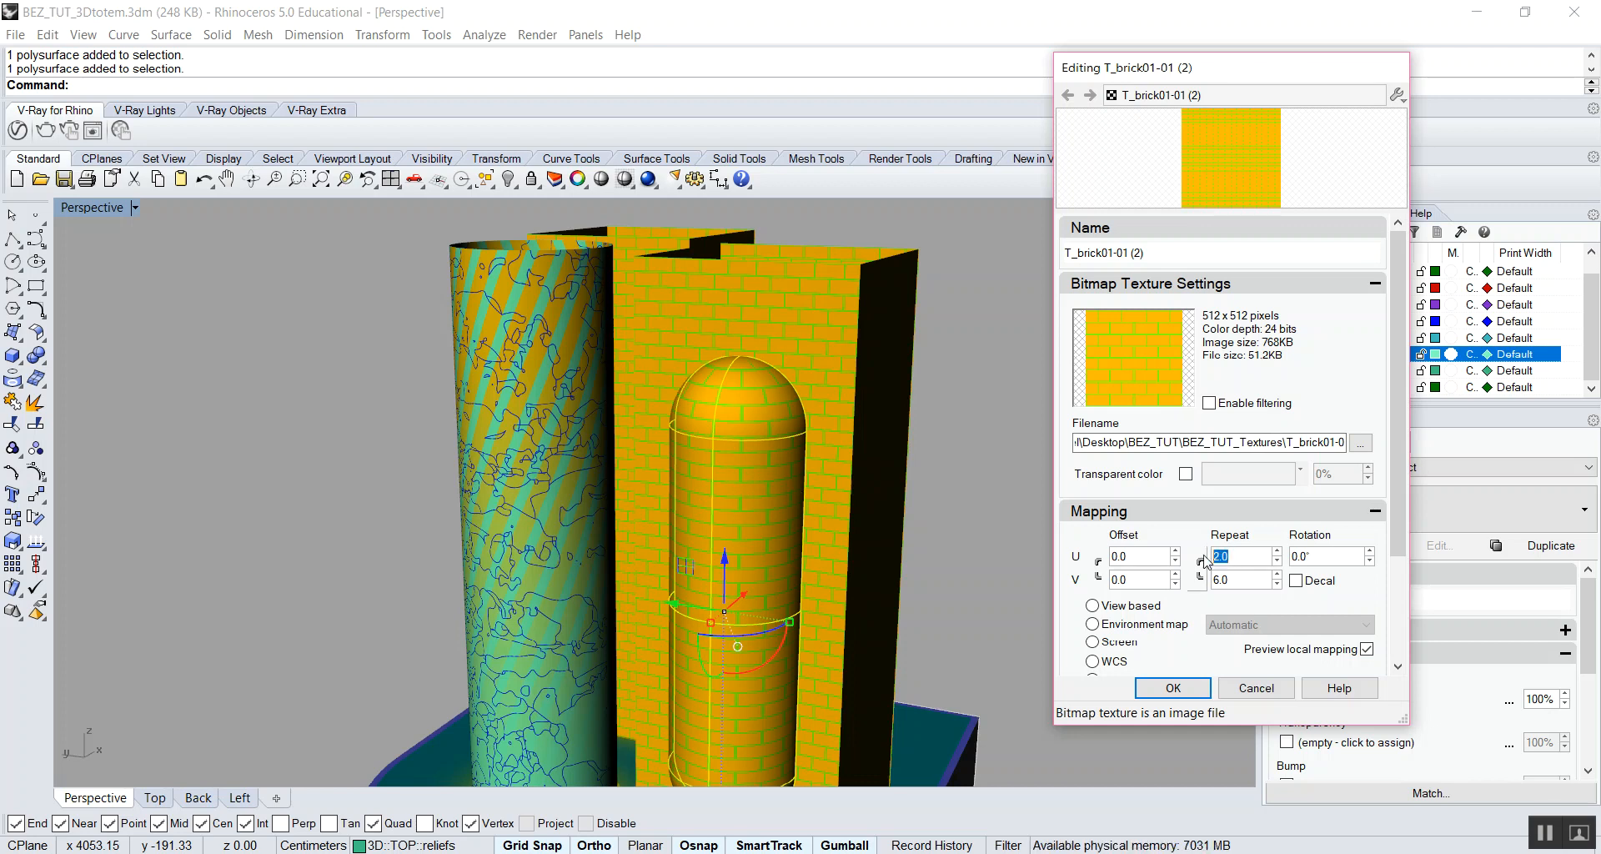
{"action": "left_click", "coordinate": [1179, 691]}
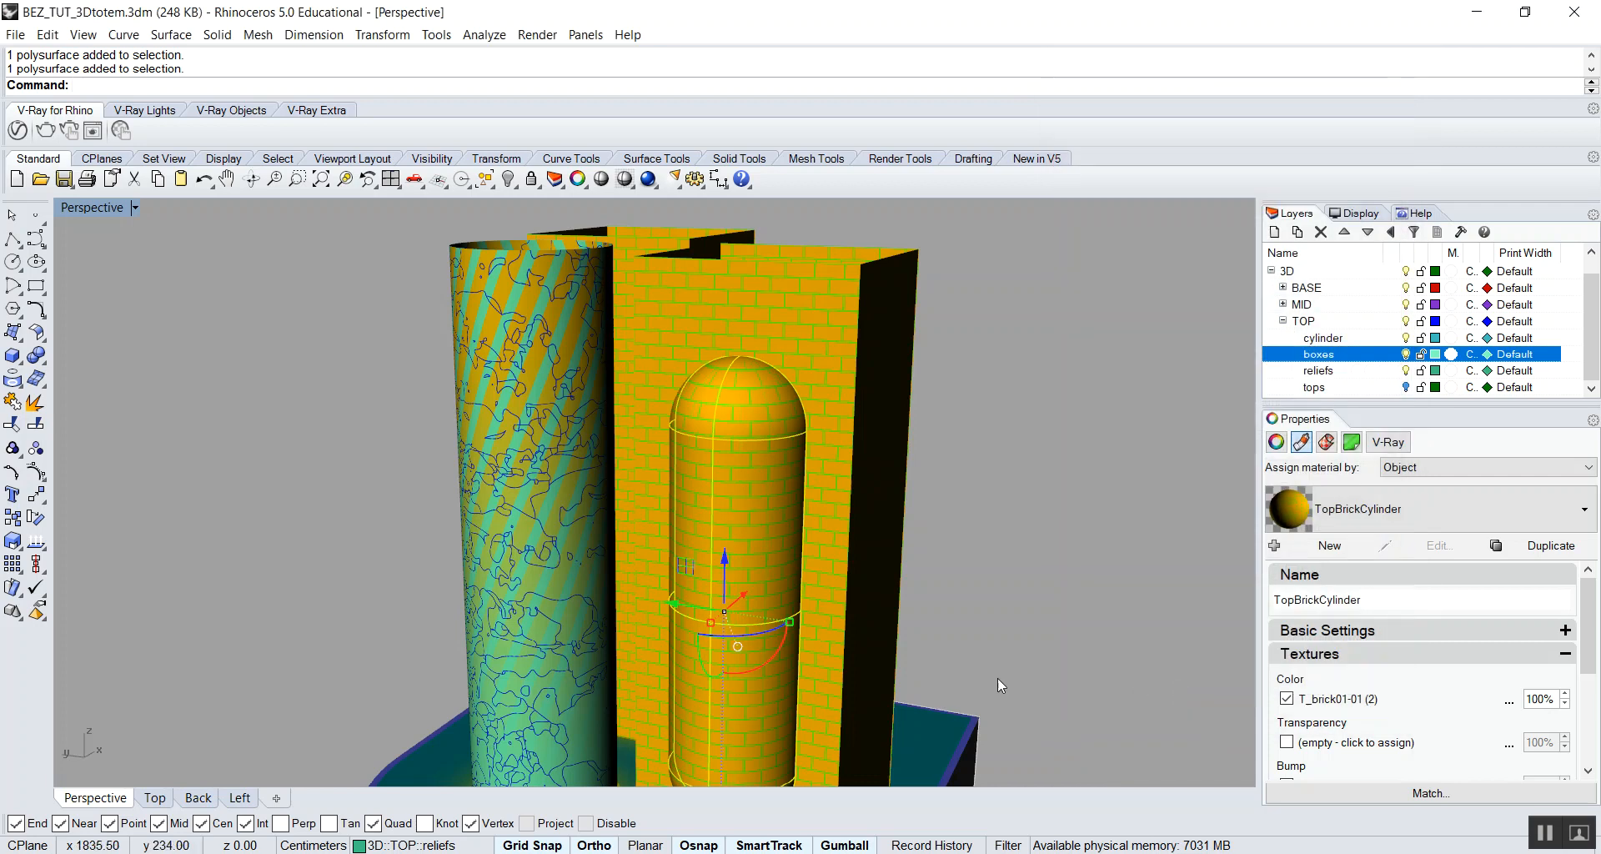
Examine the brick pattern on the long relief from several angles, comparing brick size and row alignment with the box.
{"action": "scroll", "coordinate": [792, 507], "scroll_direction": "up", "scroll_amount": 5}
{"action": "right_click_drag", "start_coordinate": [748, 489], "coordinate": [867, 494]}
{"action": "scroll", "coordinate": [794, 492], "scroll_direction": "down", "scroll_amount": 10}
{"action": "key", "text": "Escape"}
{"action": "scroll", "coordinate": [847, 493], "scroll_direction": "up", "scroll_amount": 2}
{"action": "scroll", "coordinate": [659, 383], "scroll_direction": "up", "scroll_amount": 8}
{"action": "scroll", "coordinate": [674, 387], "scroll_direction": "down", "scroll_amount": 4}
{"action": "right_click_drag", "start_coordinate": [630, 380], "coordinate": [667, 584]}
{"action": "scroll", "coordinate": [778, 404], "scroll_direction": "down", "scroll_amount": 4}
{"action": "scroll", "coordinate": [777, 417], "scroll_direction": "up", "scroll_amount": 4}
{"action": "scroll", "coordinate": [728, 532], "scroll_direction": "down", "scroll_amount": 3}
{"action": "right_click_drag", "start_coordinate": [729, 532], "coordinate": [667, 522]}
{"action": "scroll", "coordinate": [755, 437], "scroll_direction": "up", "scroll_amount": 2}
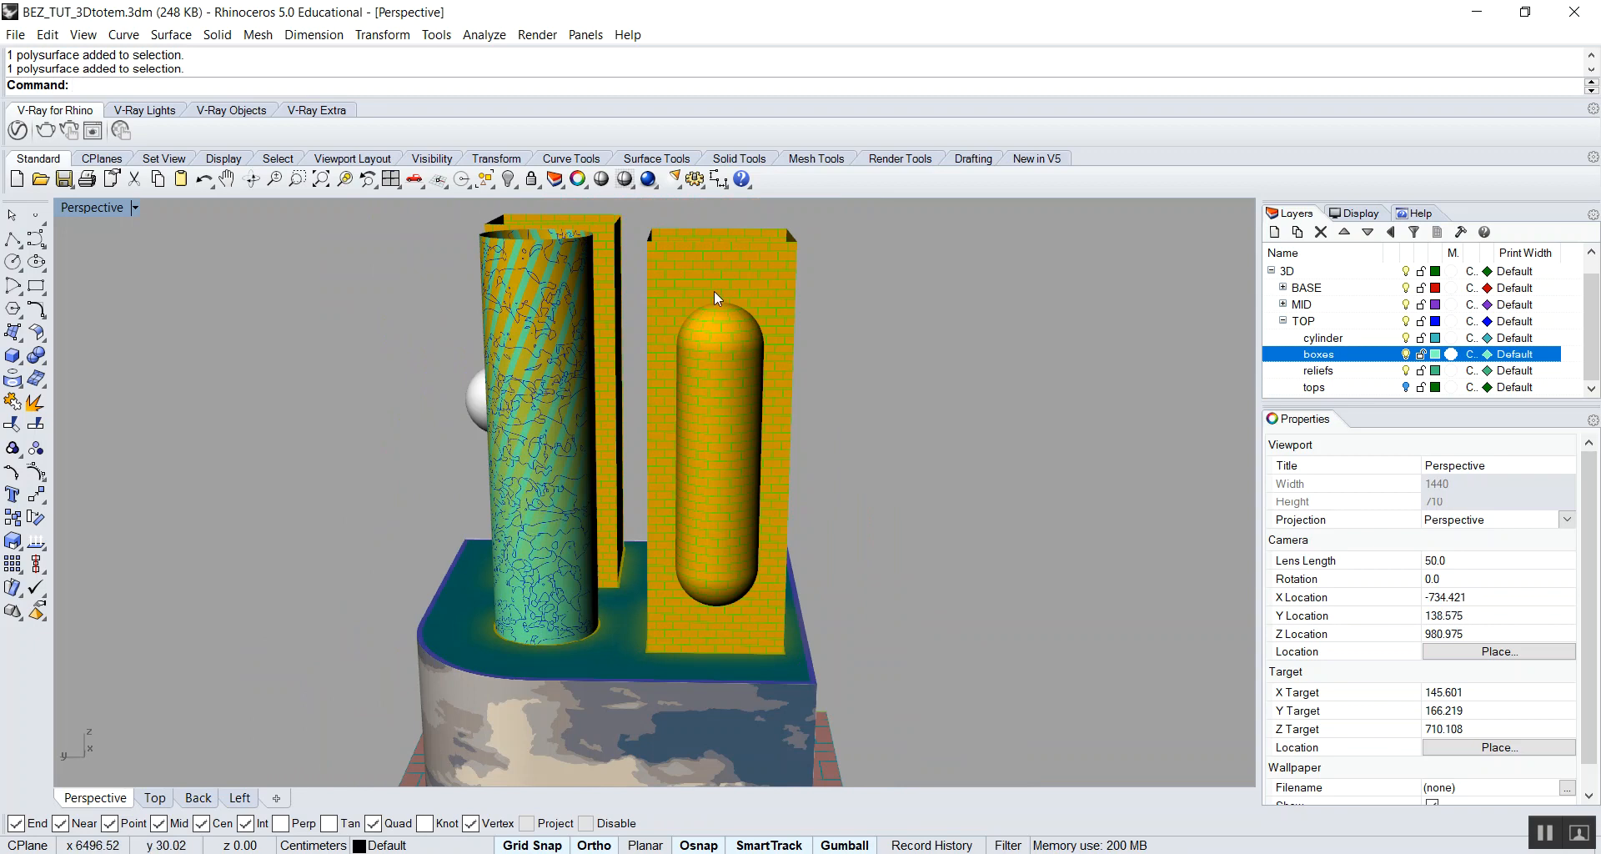